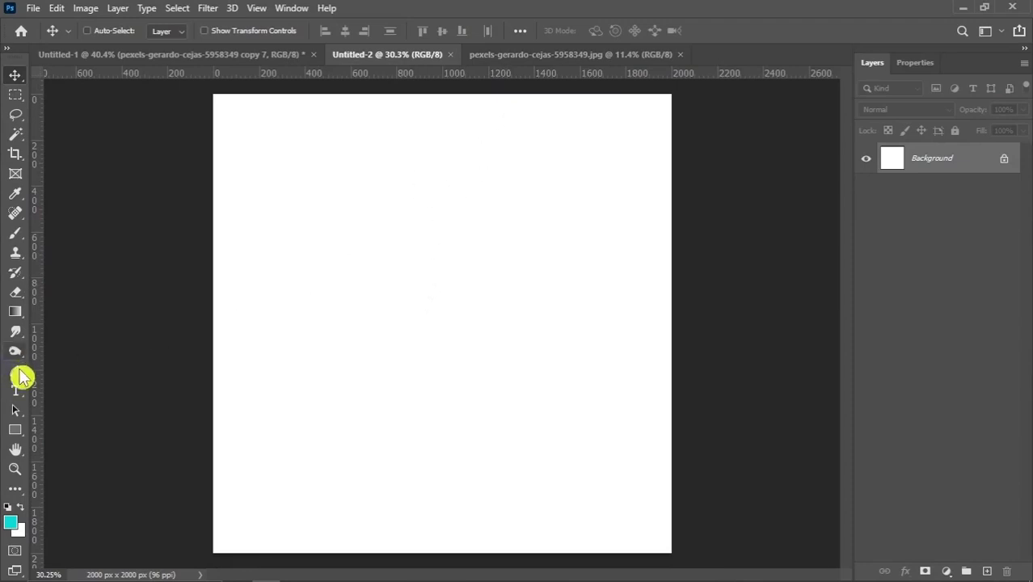
Draw a vertical grey-filled rectangle shape with no stroke, about 437 × 1275 px, near the middle of the canvas.
left_click(17, 431)
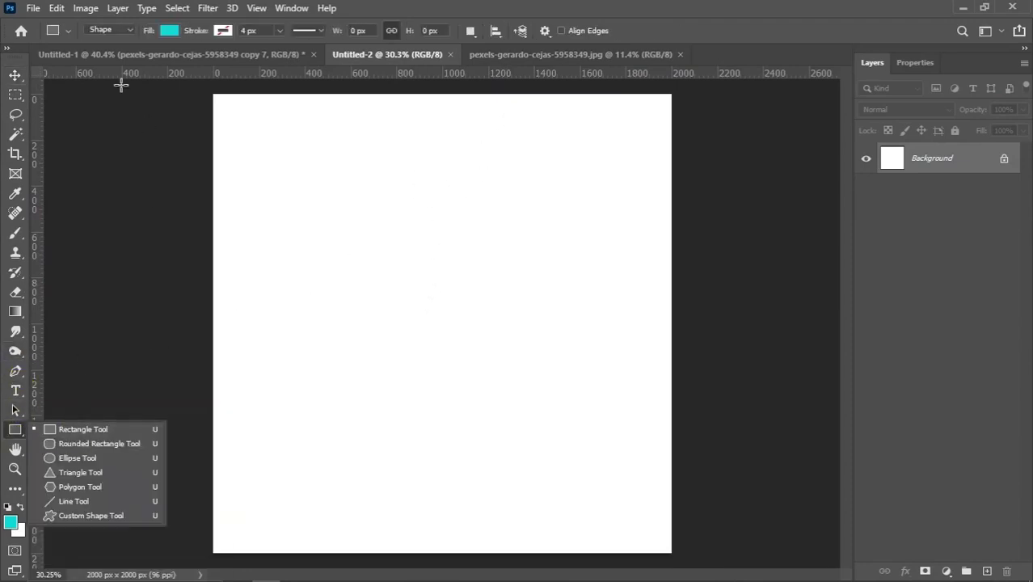
left_click(170, 31)
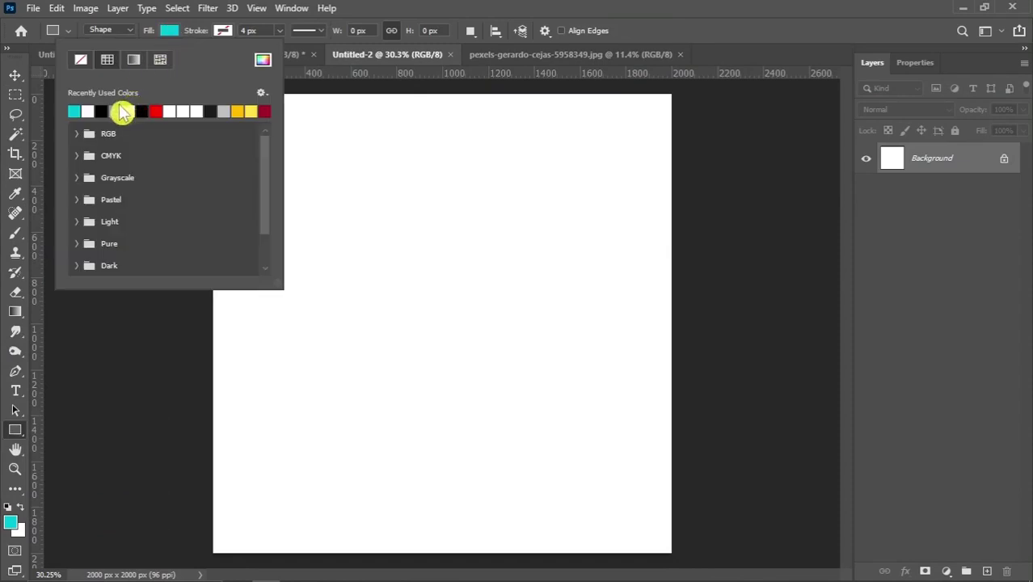
left_click(121, 112)
left_click(171, 32)
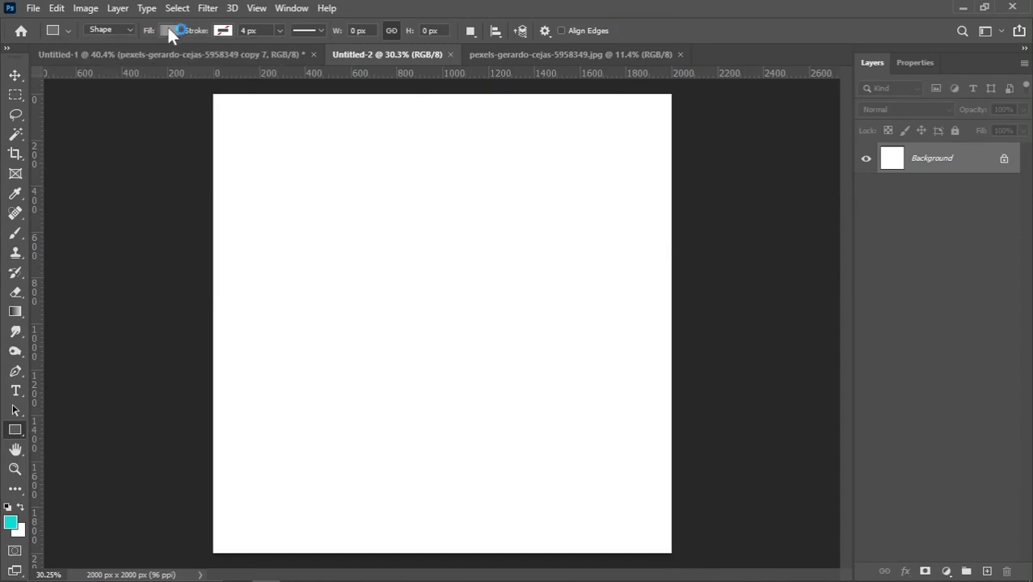
left_click(106, 30)
left_click(111, 38)
left_click_drag(381, 163, 478, 455)
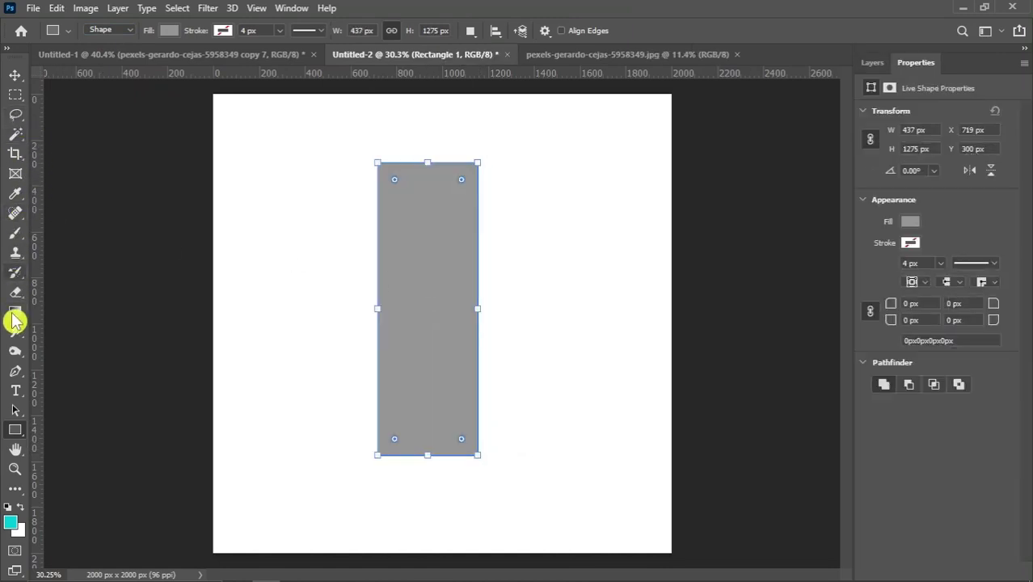
Round all four corners of the grey rectangle to a radius of about 89 px.
scroll(405, 199, "up", 3)
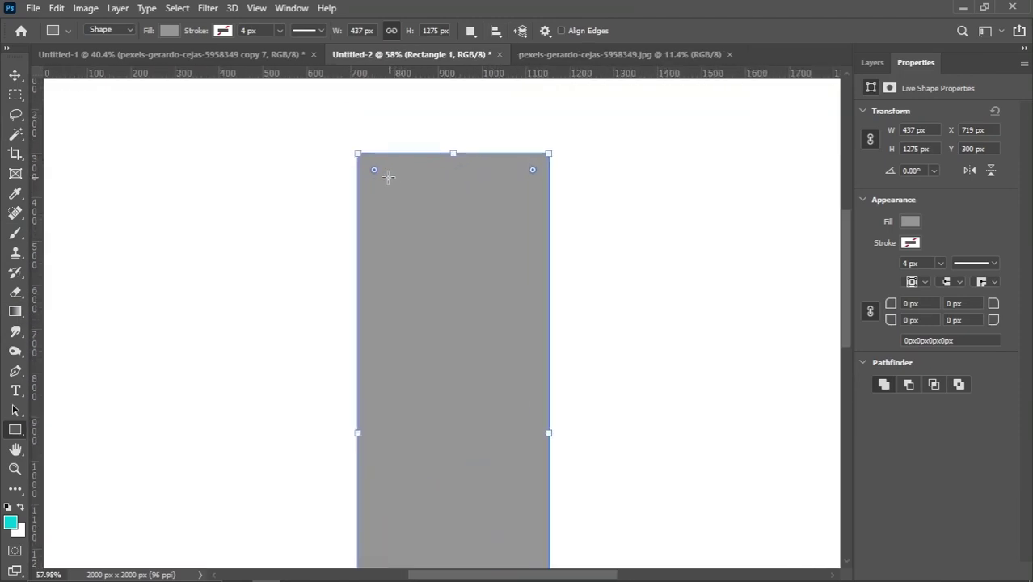
left_click_drag(374, 172, 379, 198)
scroll(373, 188, "down", 1)
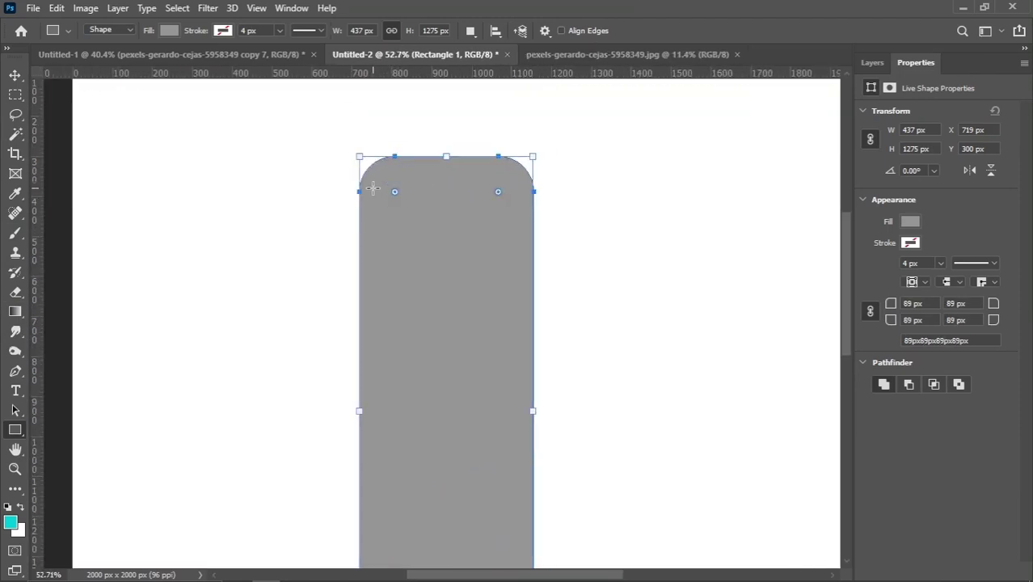
left_click(15, 75)
scroll(308, 178, "down", 4)
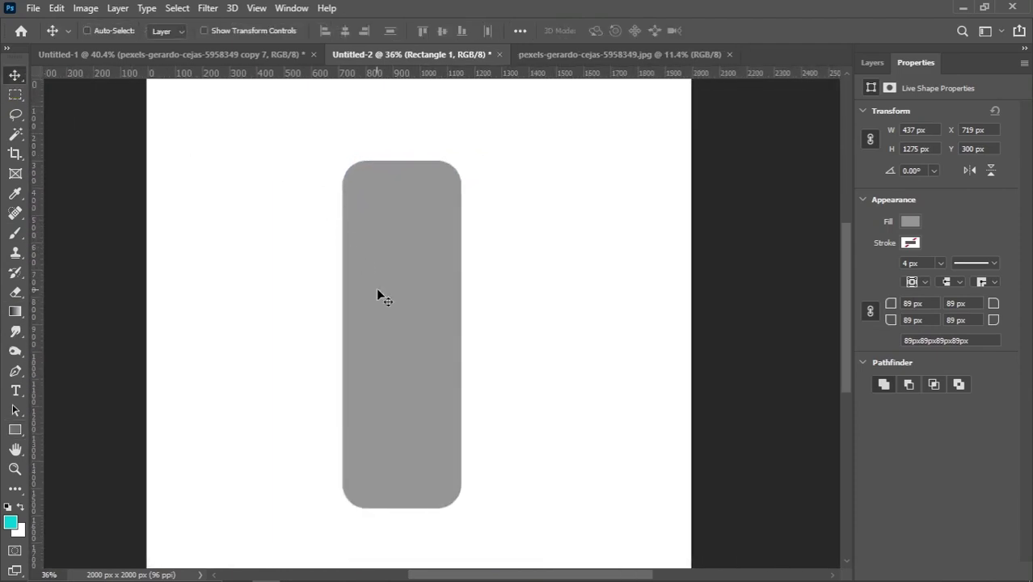
scroll(404, 273, "up", 1)
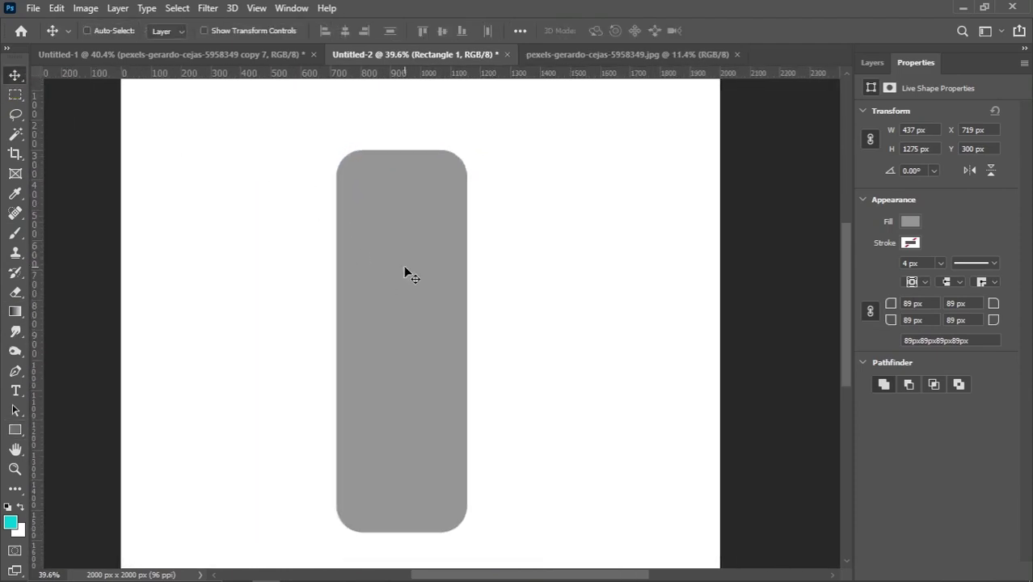
Add a 7 px white Stroke effect positioned inside to the rounded rectangle's layer style.
left_click(868, 64)
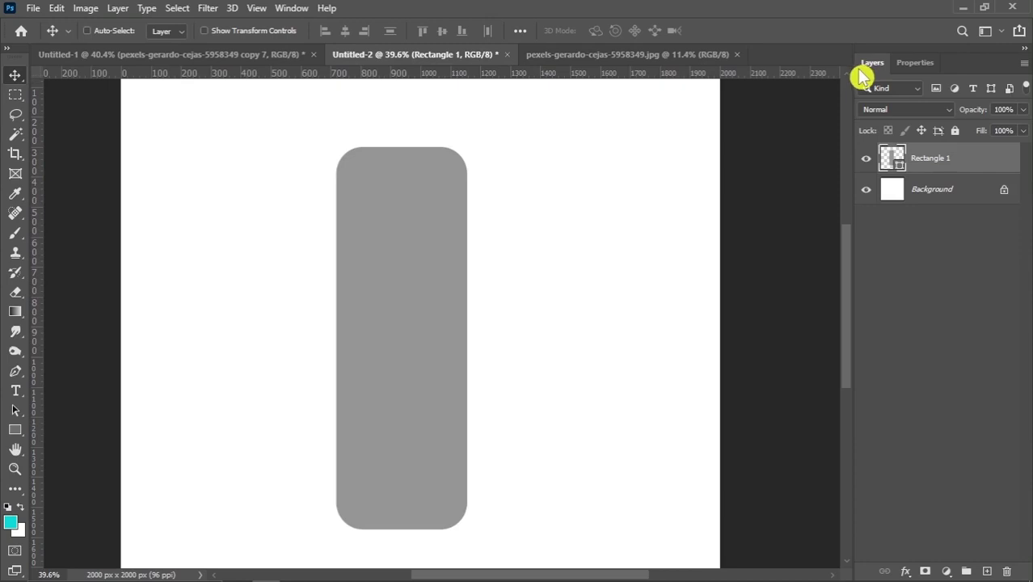
right_click(981, 162)
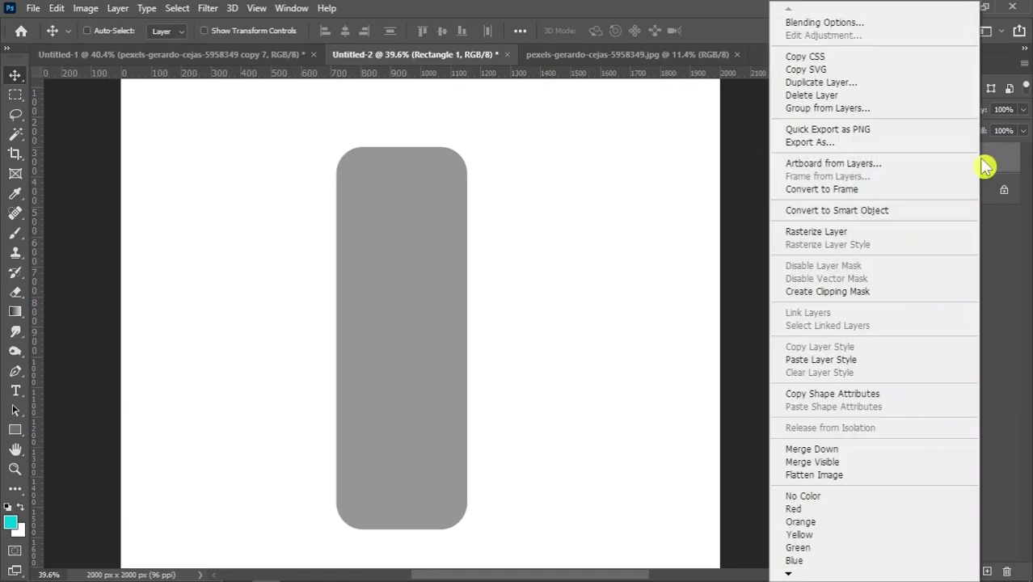
left_click(849, 25)
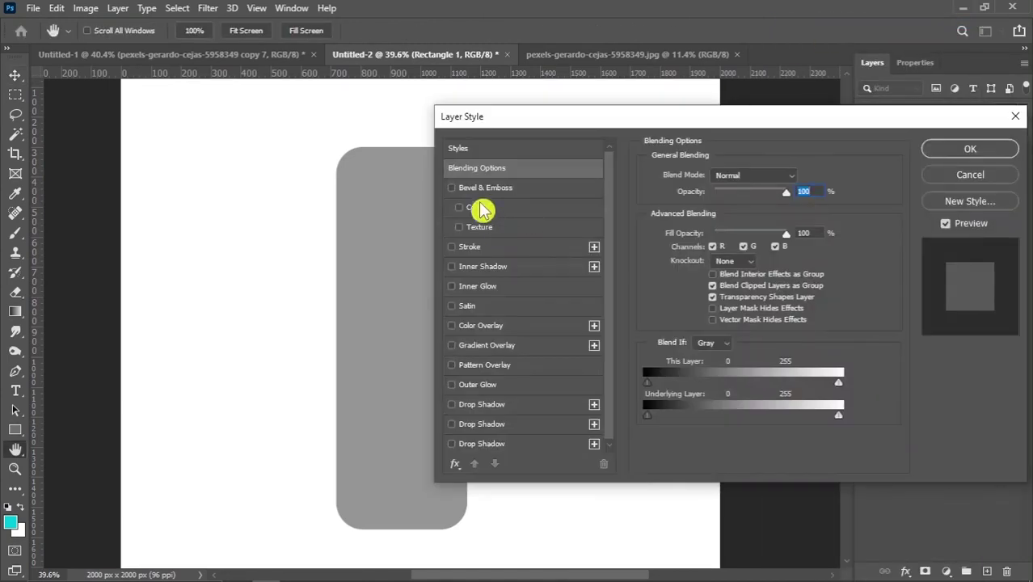
left_click_drag(485, 122, 515, 104)
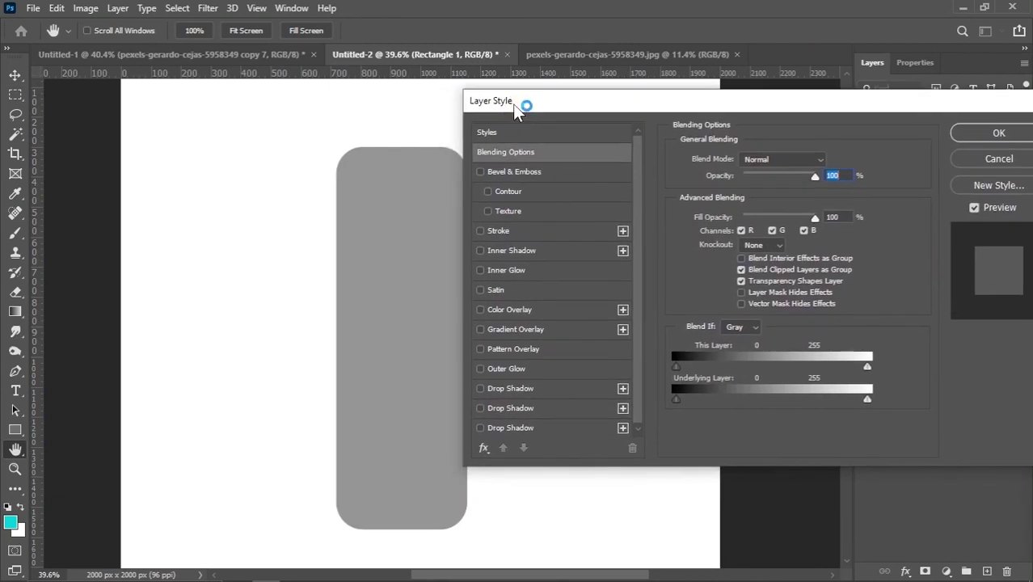
left_click(490, 231)
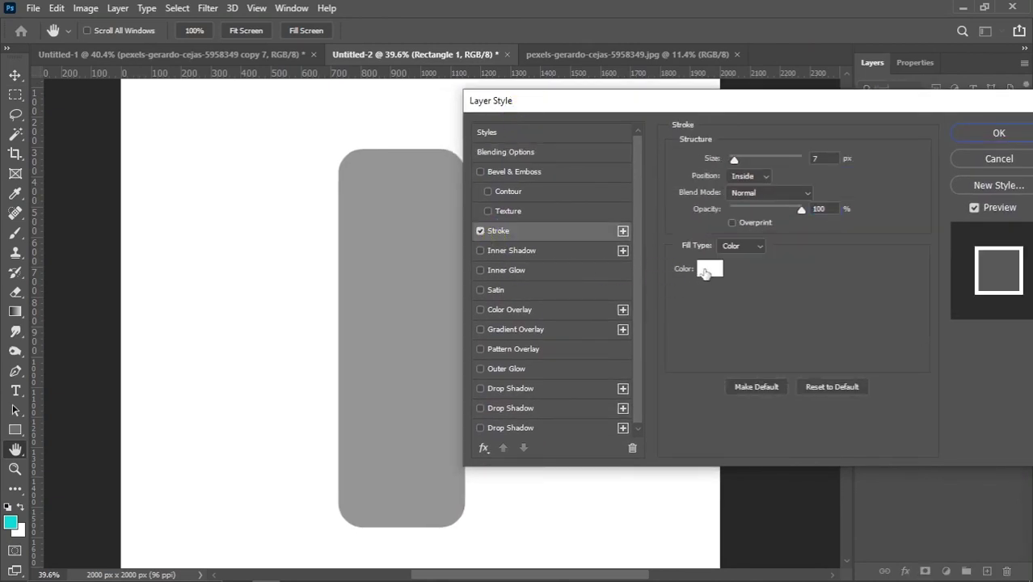
Set the stroke's color to red (ff0000) and its size to 7 px.
left_click(709, 270)
type("ff0000")
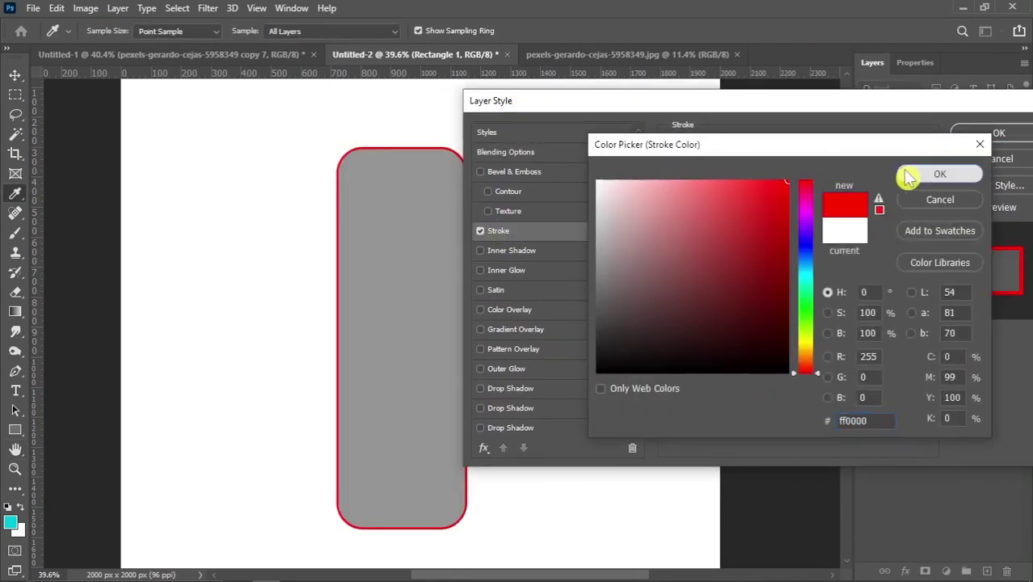
left_click(930, 171)
left_click(822, 160)
key("Down")
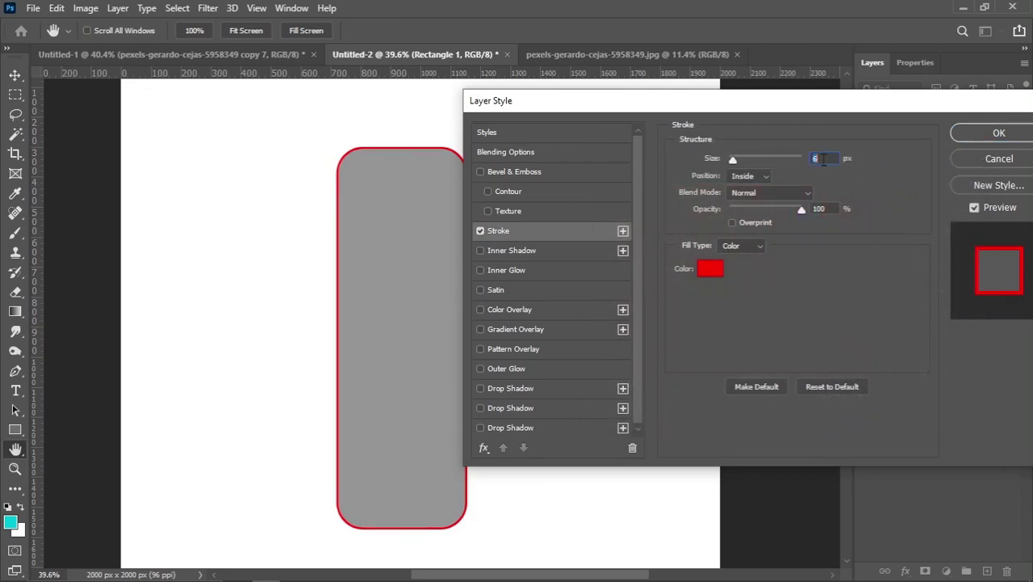
key("Up")
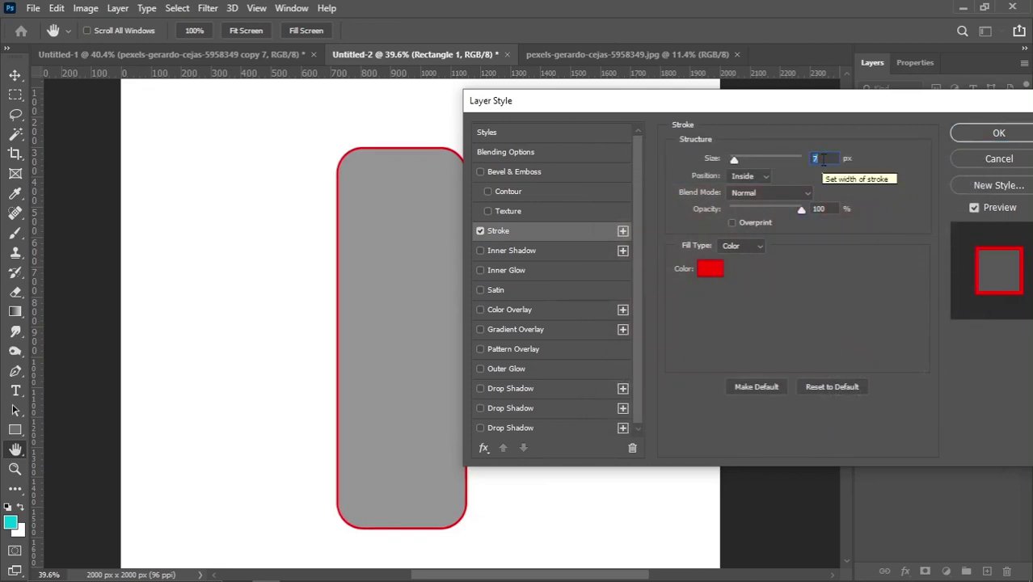
Add a black Drop Shadow effect to the rounded rectangle and set its opacity to 80%.
left_click(516, 428)
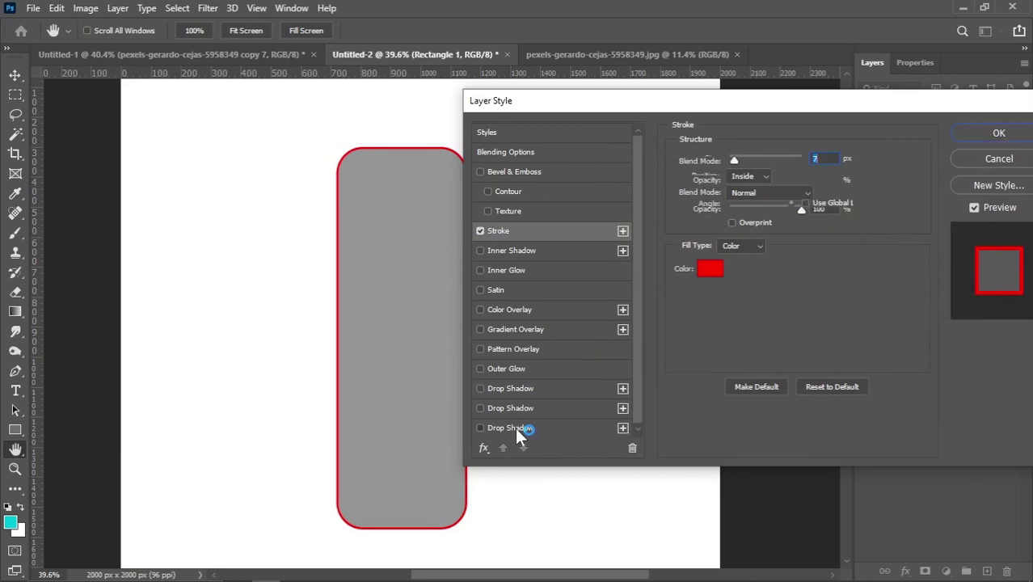
left_click_drag(574, 109, 611, 97)
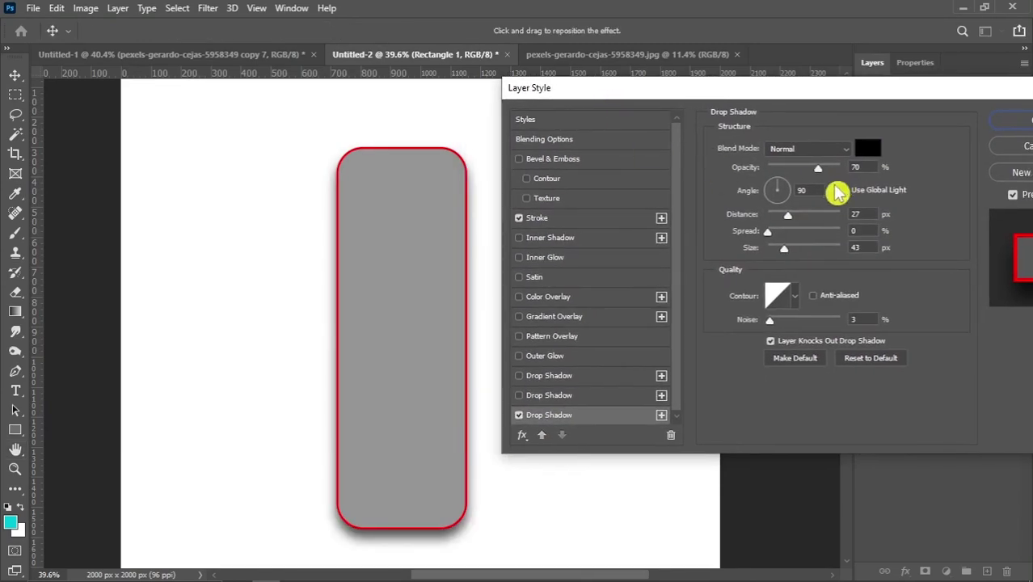
left_click(866, 168)
key("Up")
key("Up")
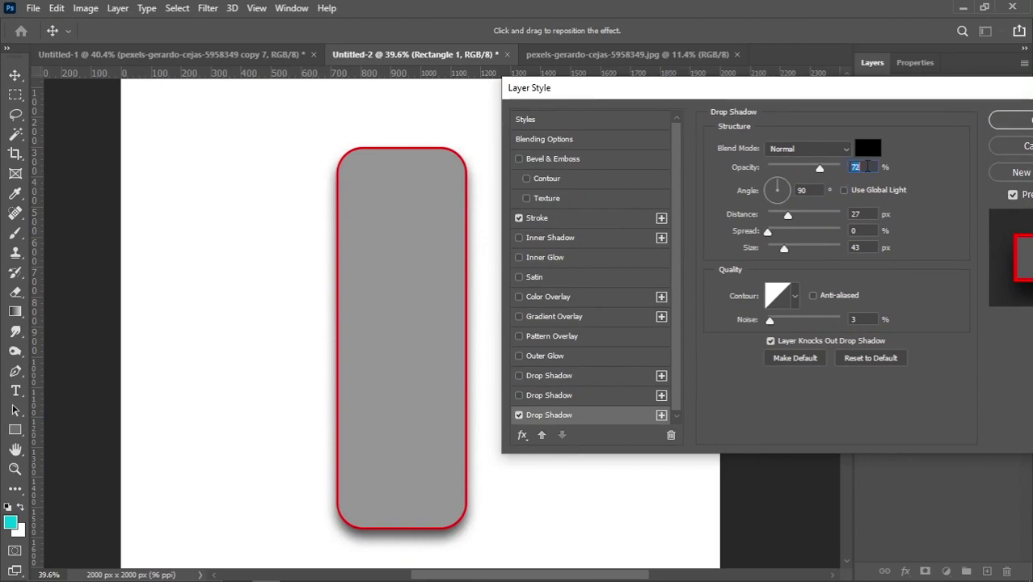
type("80")
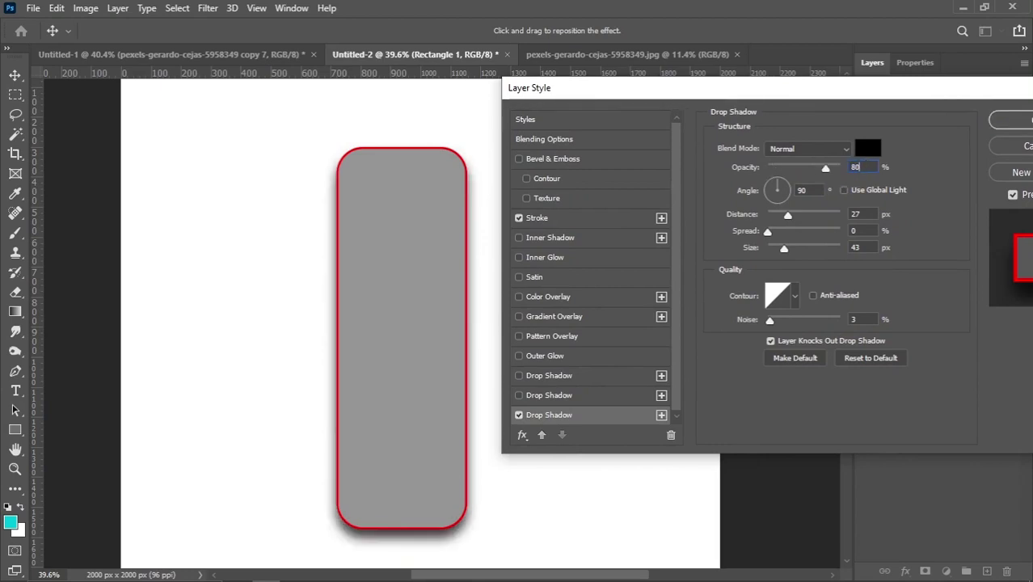
Set the rectangle's stroke color to white (ffffff) and apply the layer style.
left_click(558, 221)
left_click(746, 259)
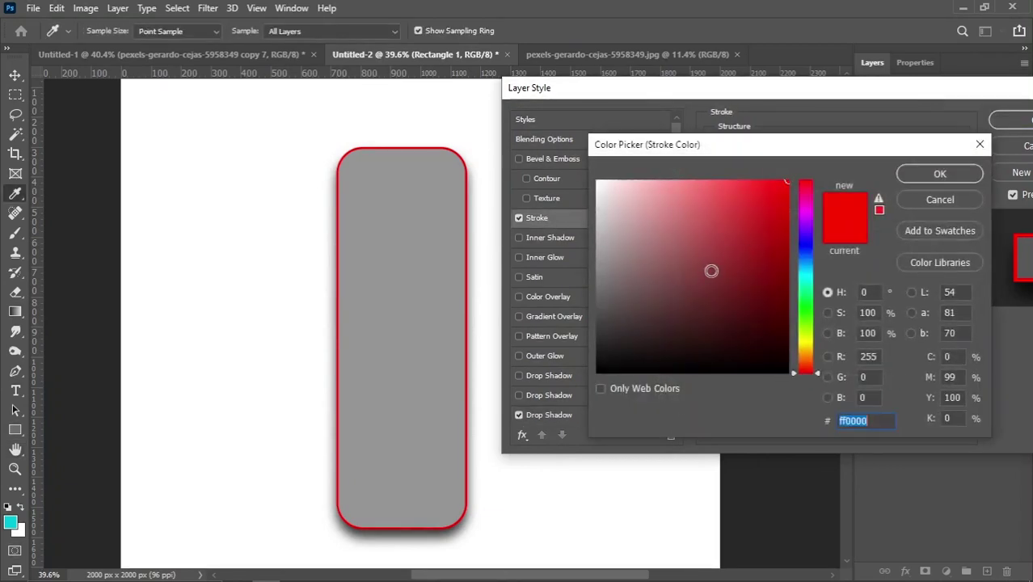
type("ffffff")
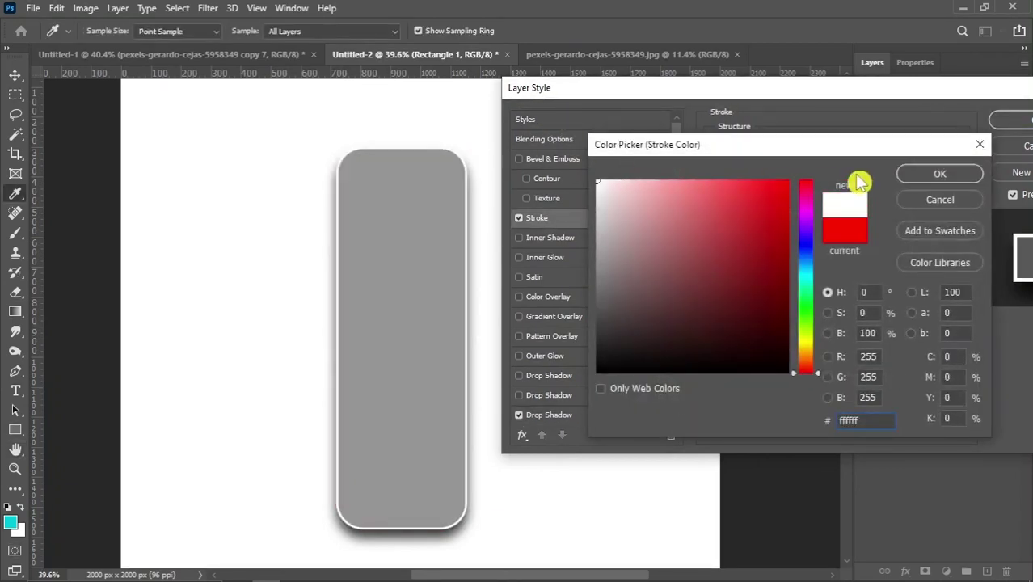
left_click(926, 175)
left_click_drag(973, 102, 895, 92)
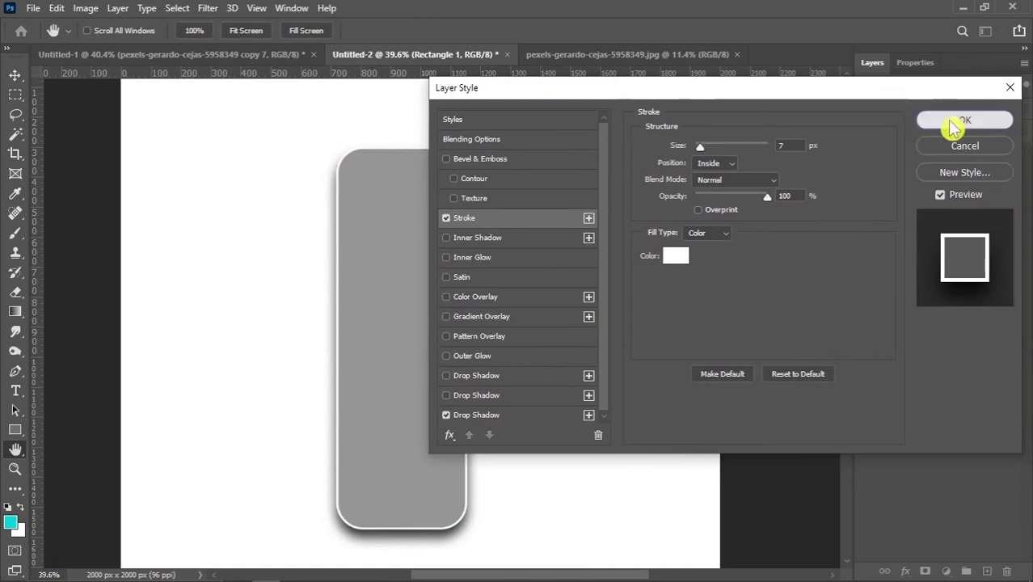
left_click(925, 119)
Duplicate the styled rounded rectangle layer in place.
key("ctrl+0")
scroll(451, 343, "up", 1)
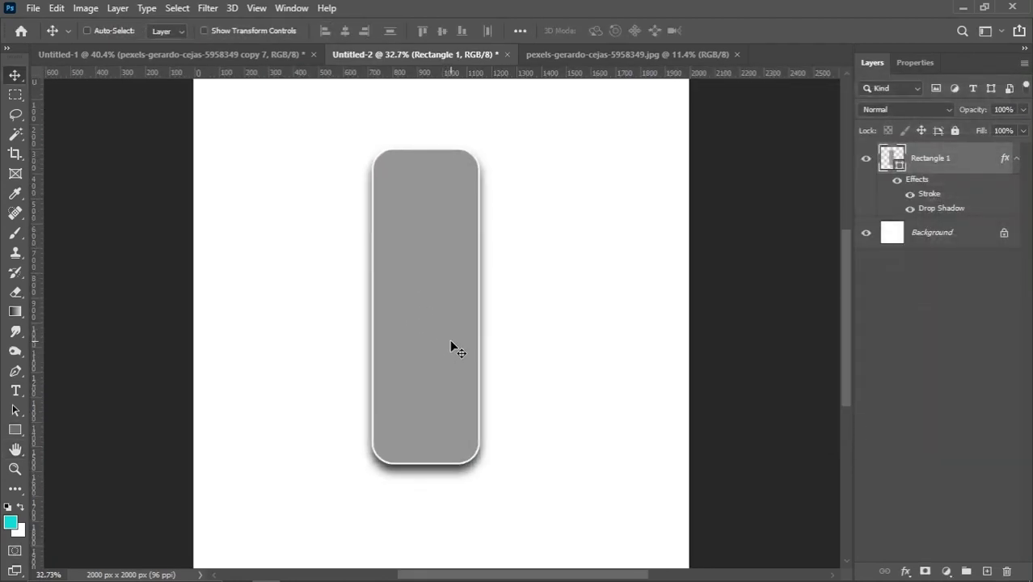
left_click_drag(451, 343, 444, 330)
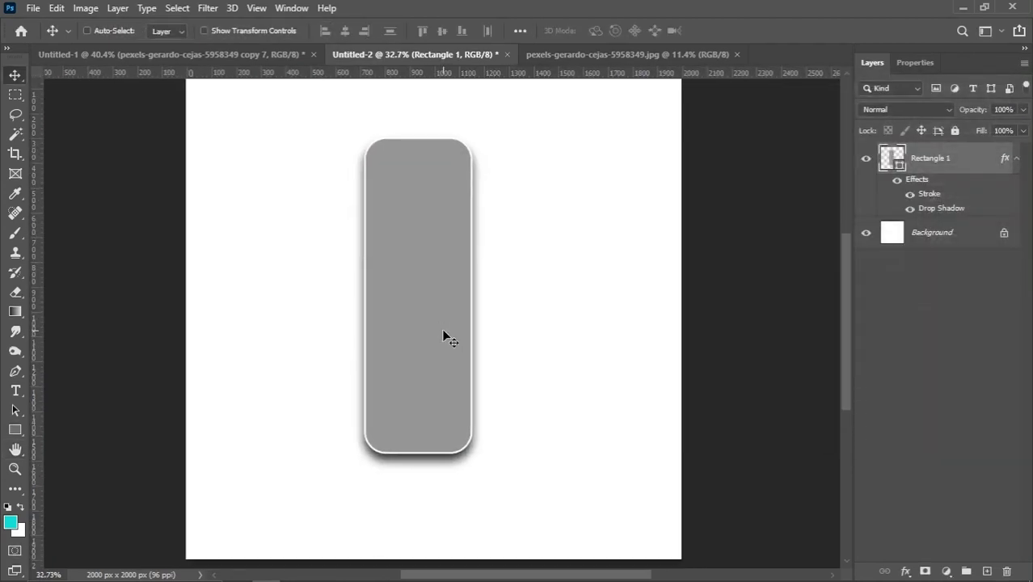
left_click_drag(951, 164, 987, 571)
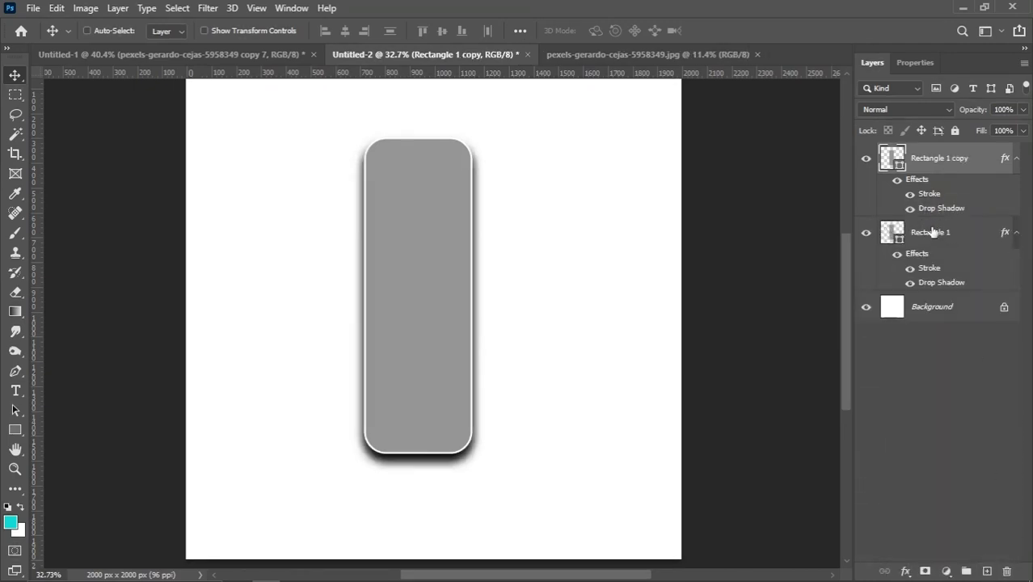
Rotate the lower rectangle 90°, scale its height to about 81.8%, and place it horizontally across the upper half of the vertical one.
left_click(930, 236)
key("ctrl")
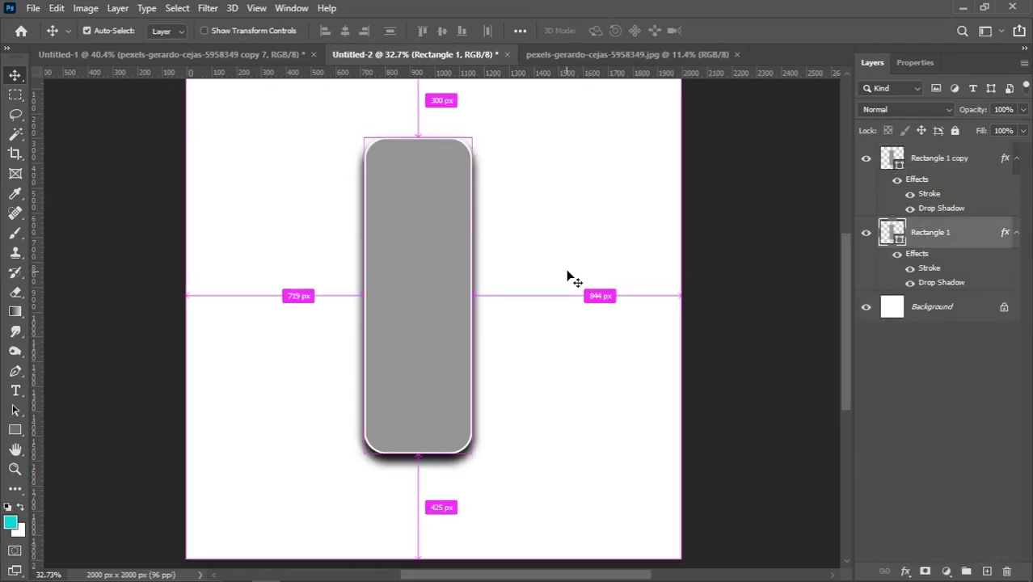
key("ctrl+t")
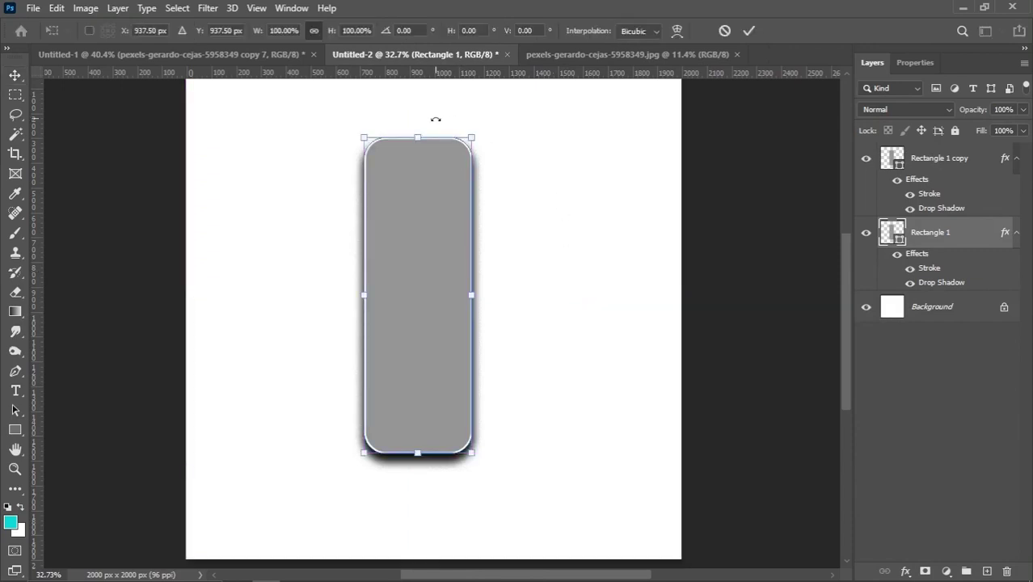
left_click_drag(427, 120, 530, 261)
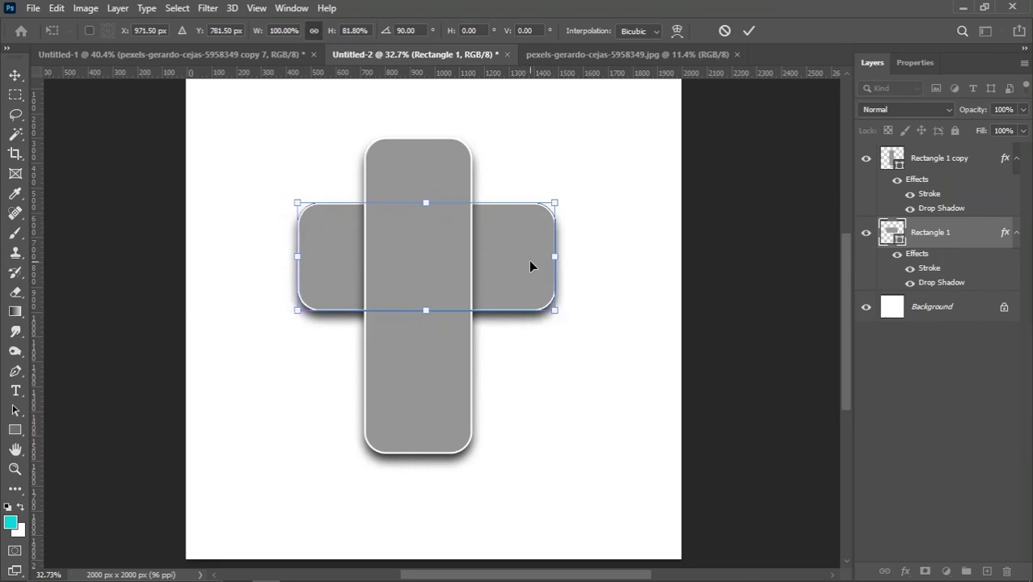
key("Return")
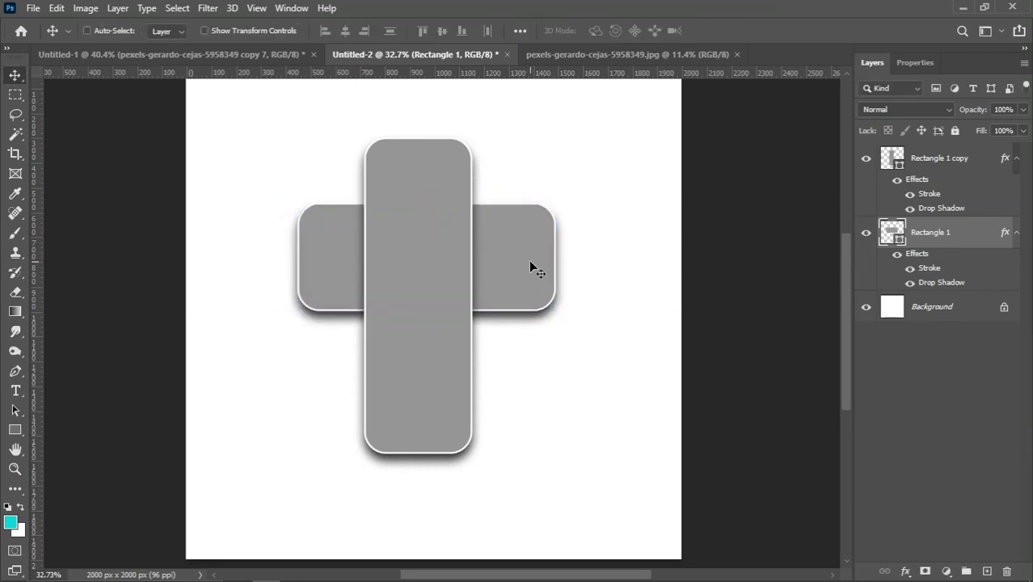
Duplicate the horizontal rounded rectangle layer in place.
scroll(506, 264, "down", 1)
scroll(506, 264, "up", 1)
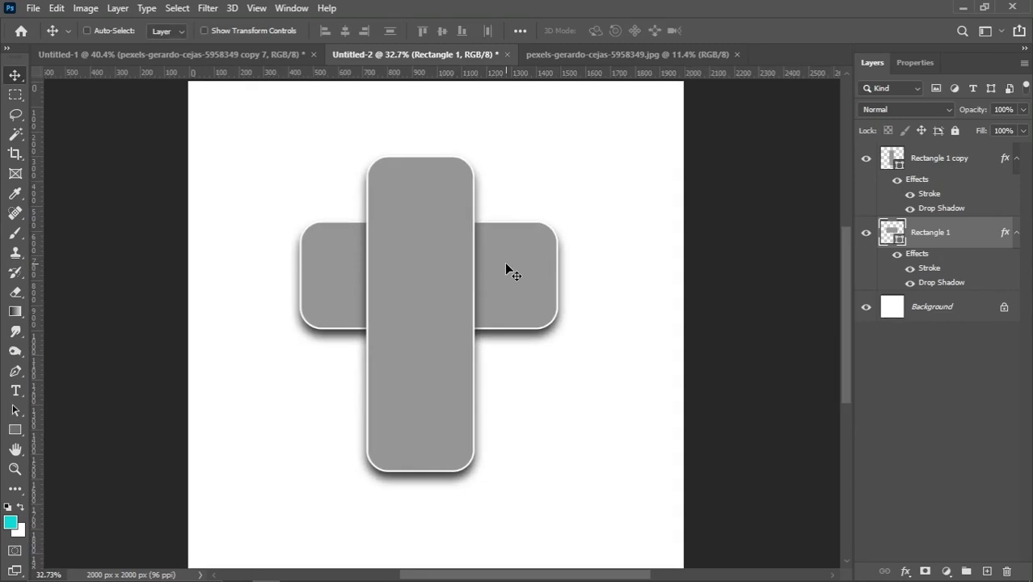
left_click_drag(899, 240, 987, 569)
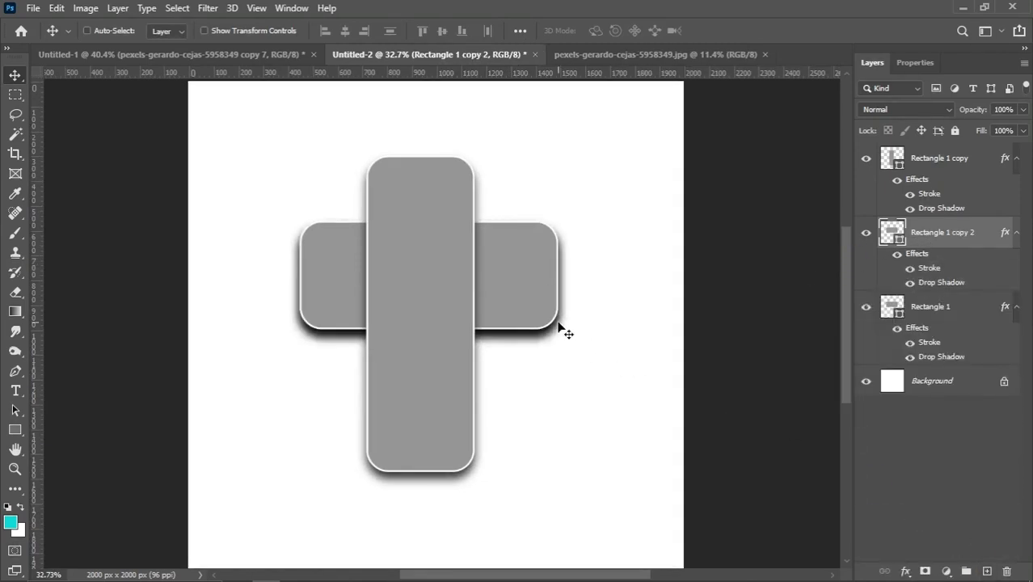
key("ctrl+t")
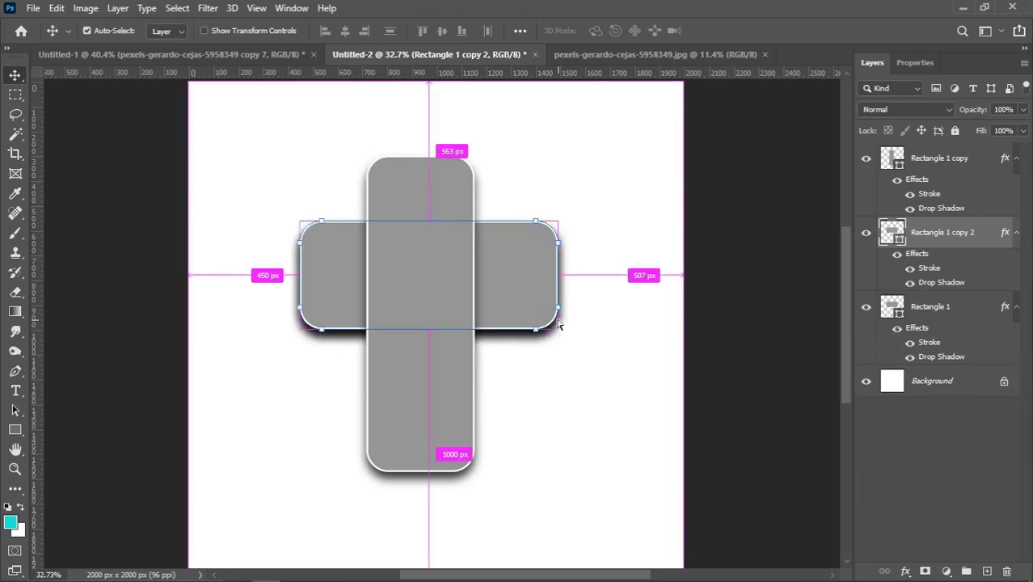
left_click_drag(491, 303, 480, 332)
key("ctrl+z")
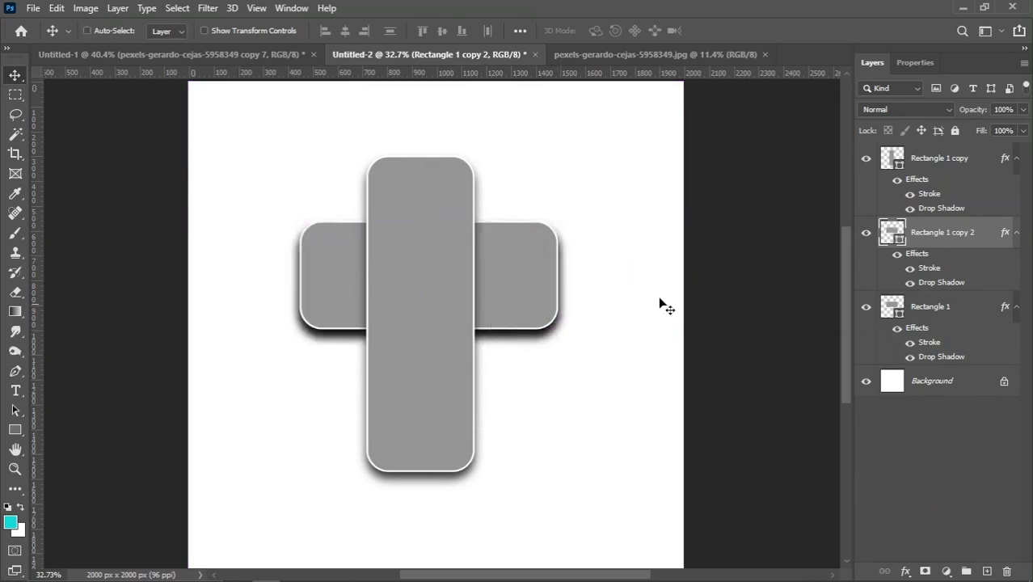
Move the bottommost horizontal rectangle down and left below the upper one, and scale its height to about 127.9%.
left_click(930, 307)
left_click_drag(524, 296, 500, 334)
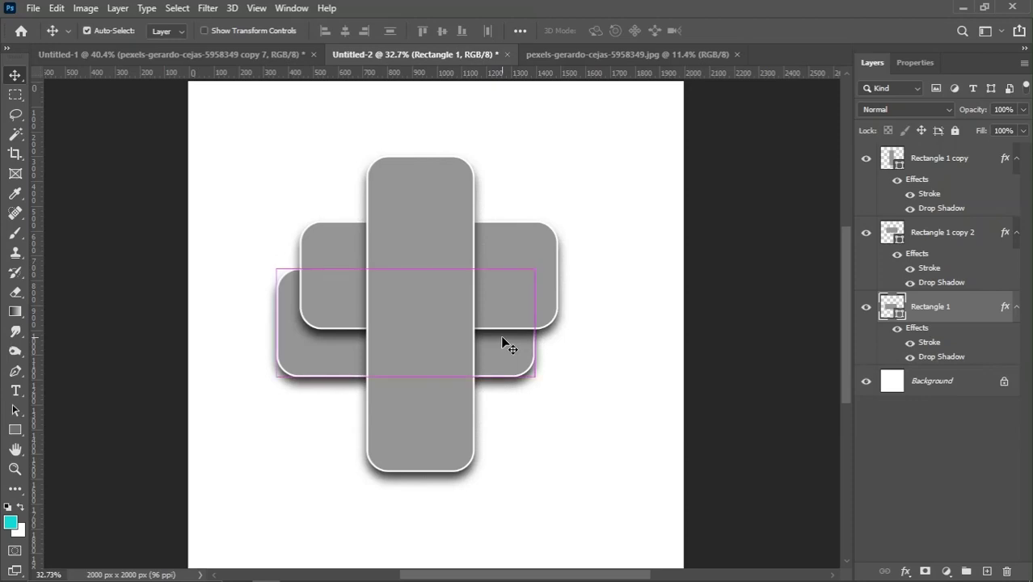
key("ctrl+t")
left_click_drag(404, 376, 404, 406)
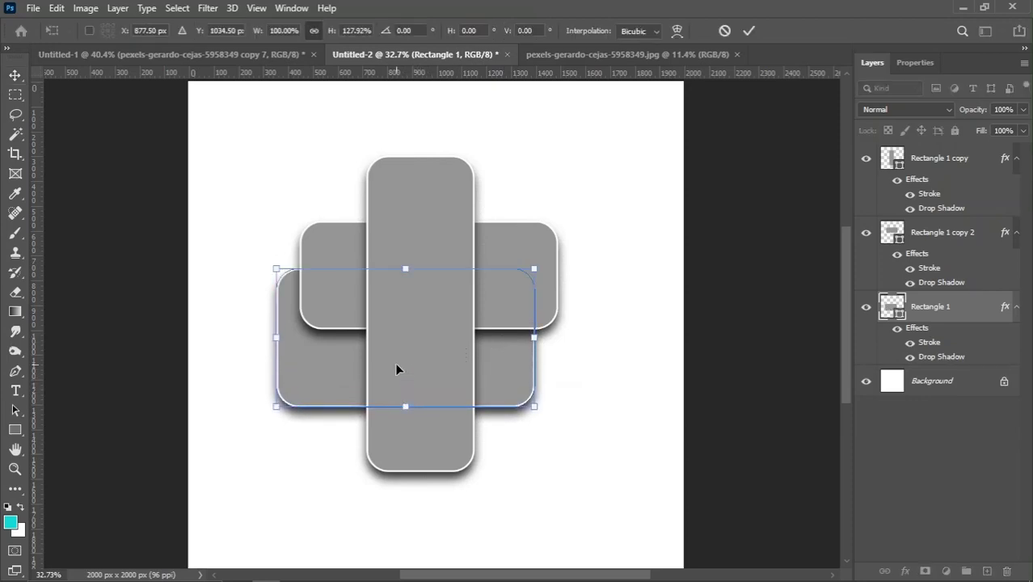
left_click_drag(396, 370, 398, 369)
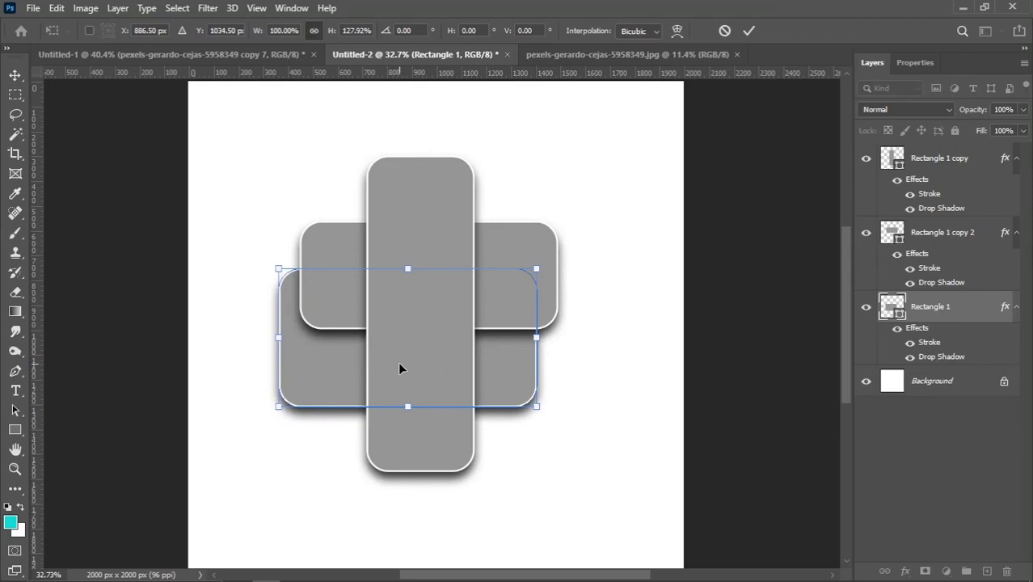
key("Return")
Nudge the lower horizontal rectangle slightly up and right, and scale its width to about 93.9% by pulling in its right edge.
key("Left")
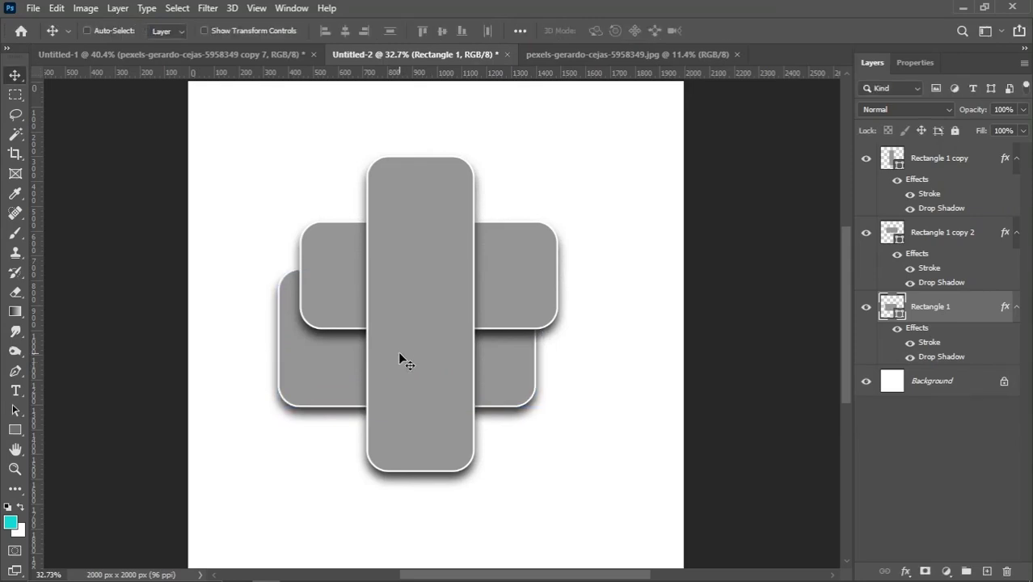
key("Up")
key("Up")
key("Up")
key("Right")
key("Right")
key("Right")
key("Right")
key("Right")
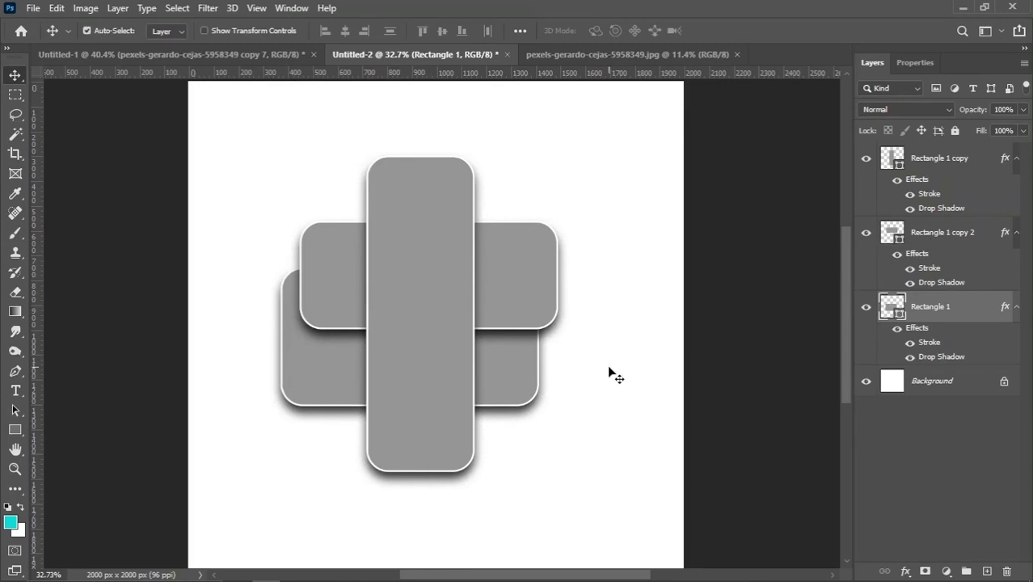
key("ctrl+t")
left_click_drag(541, 340, 526, 342)
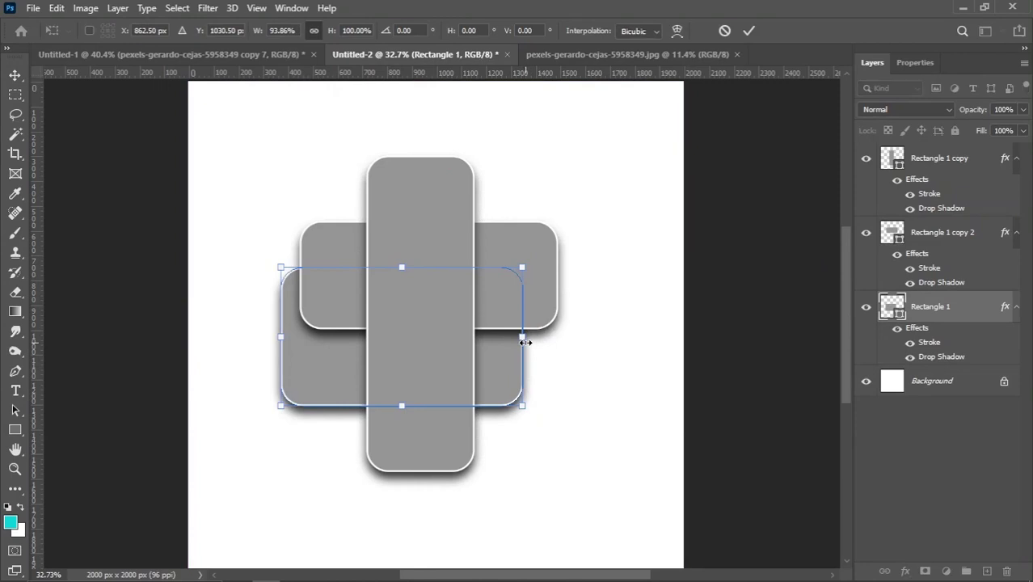
key("Return")
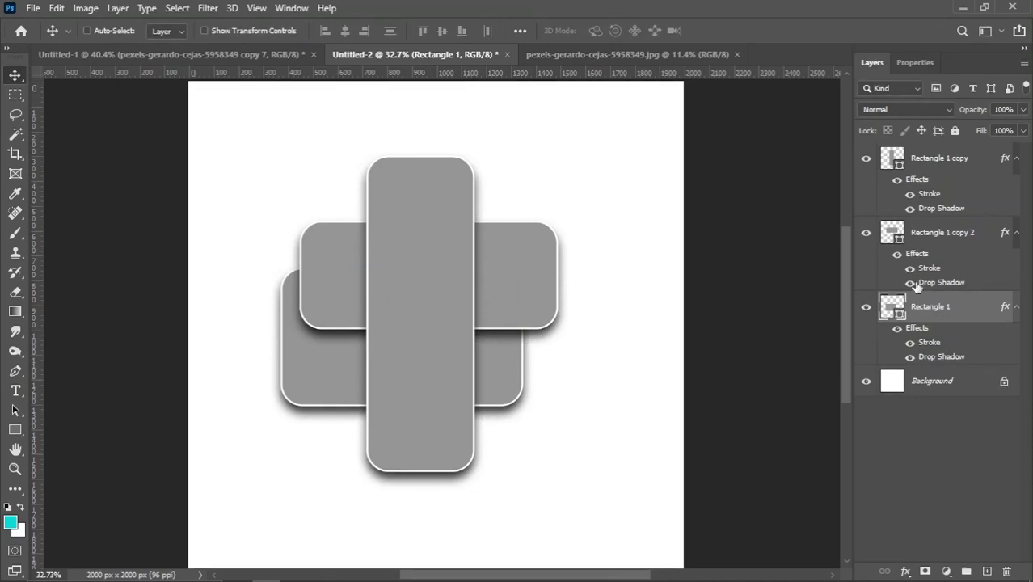
Narrow the upper horizontal rectangle slightly by pulling in its left edge.
left_click(958, 242)
key("ctrl+t")
left_click_drag(294, 274, 297, 274)
key("Return")
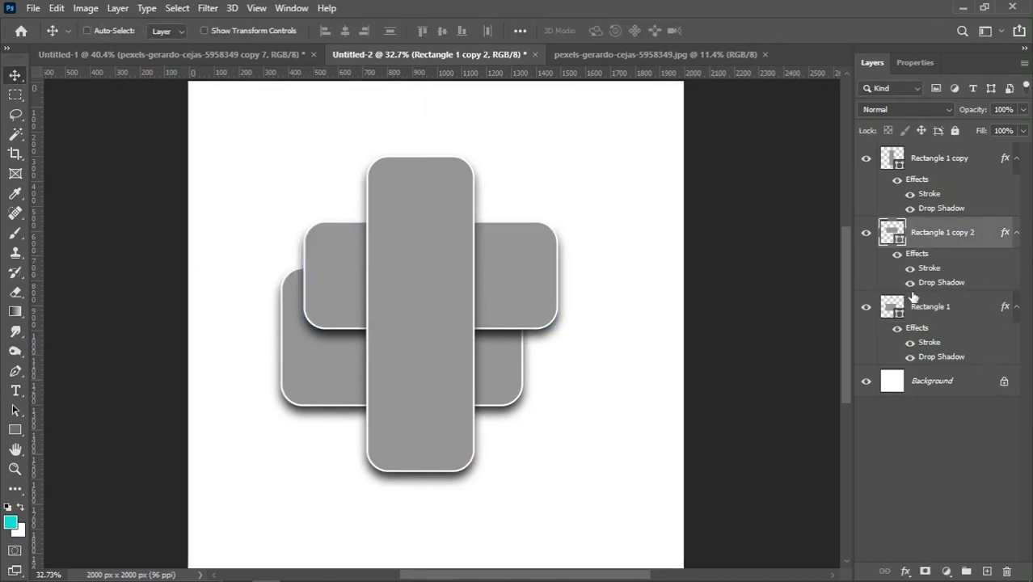
Duplicate the lower horizontal rectangle, rotating the copy 90° into a narrower vertical rectangle behind the tall one's lower-left side.
left_click_drag(942, 310, 987, 571)
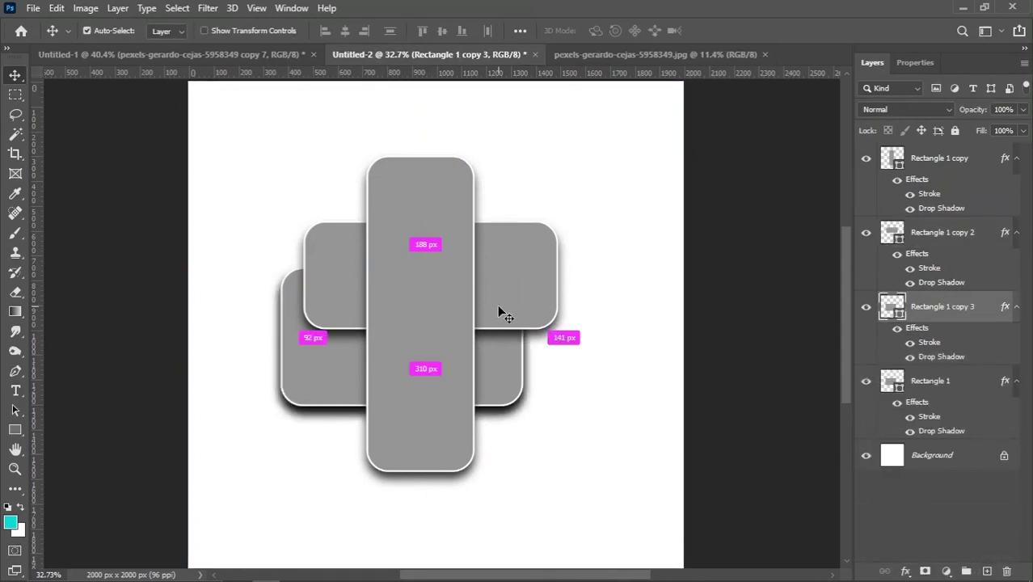
key("ctrl+t")
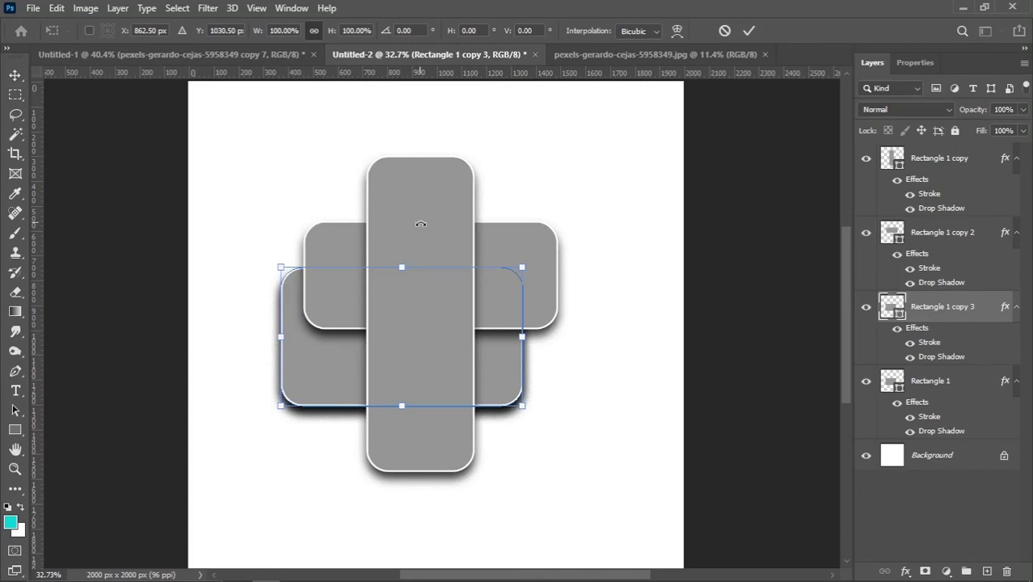
left_click_drag(420, 224, 356, 368)
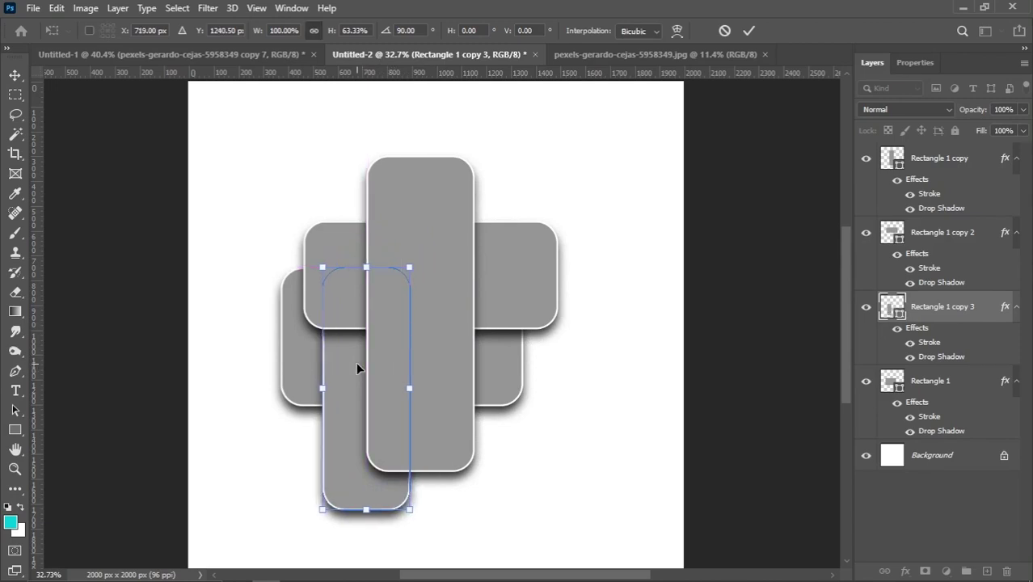
left_click_drag(411, 385, 412, 390)
left_click_drag(368, 511, 368, 504)
key("Return")
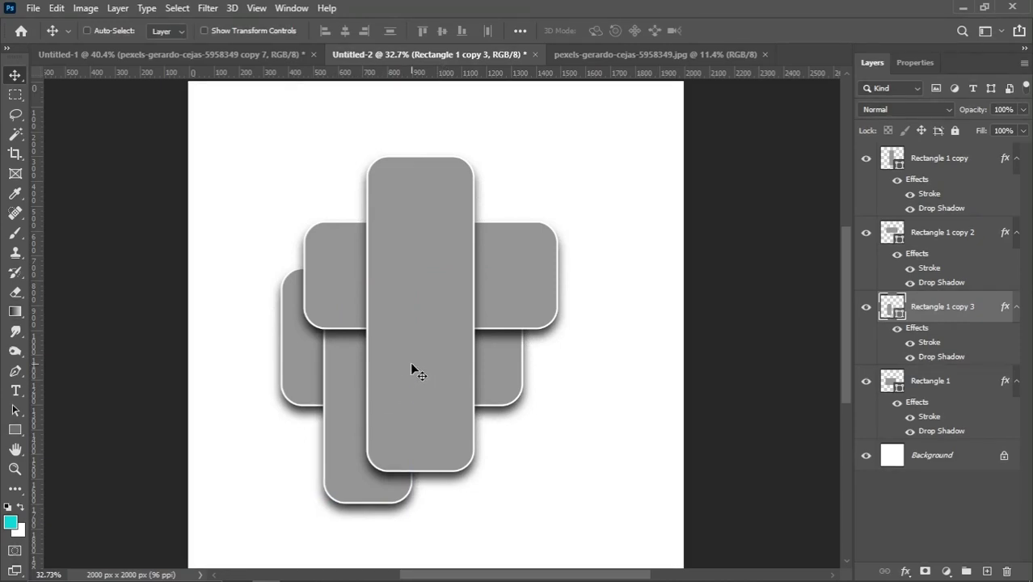
right_click(502, 368)
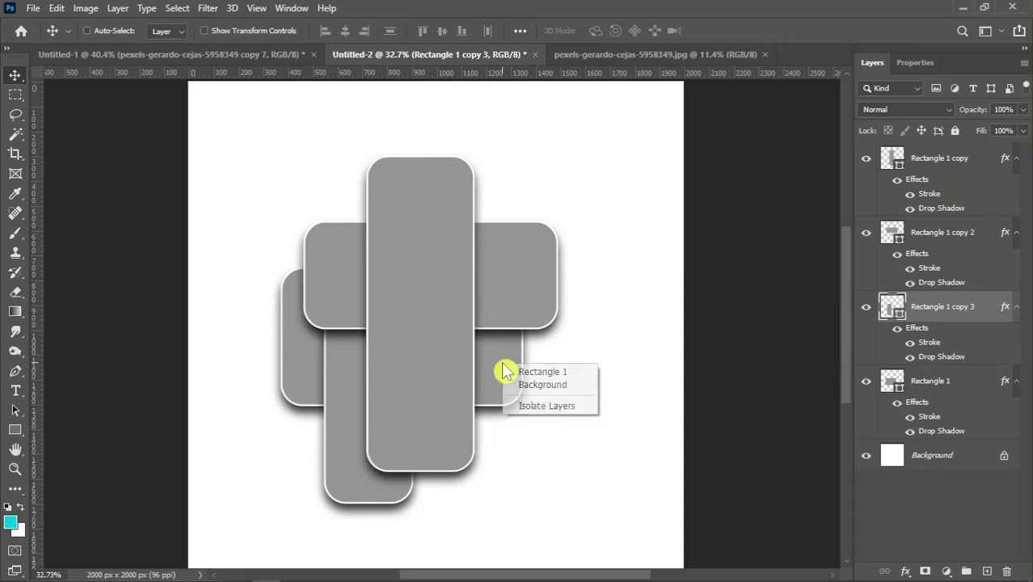
left_click(535, 370)
left_click_drag(511, 361, 533, 391)
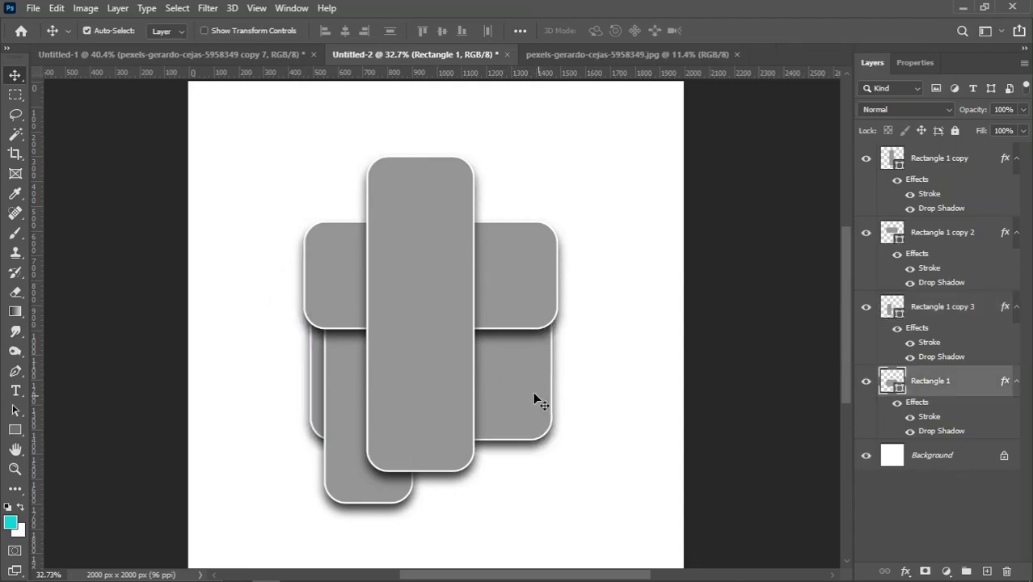
key("ctrl+z")
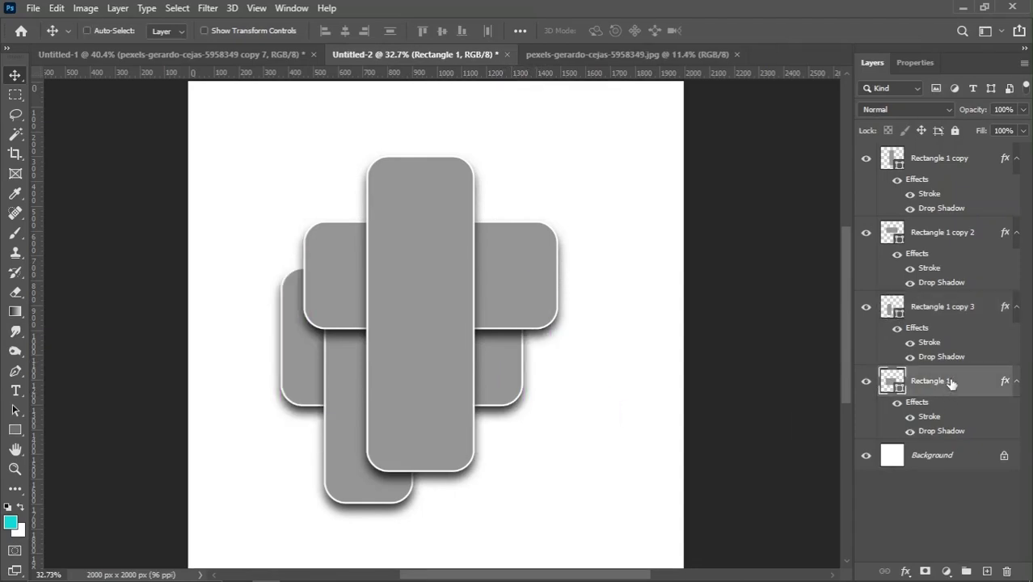
Duplicate the lower horizontal rectangle and reshape the copy to about 32.6% width and 160.1% height, extending upward behind the cross's right arm.
left_click_drag(951, 383, 985, 572)
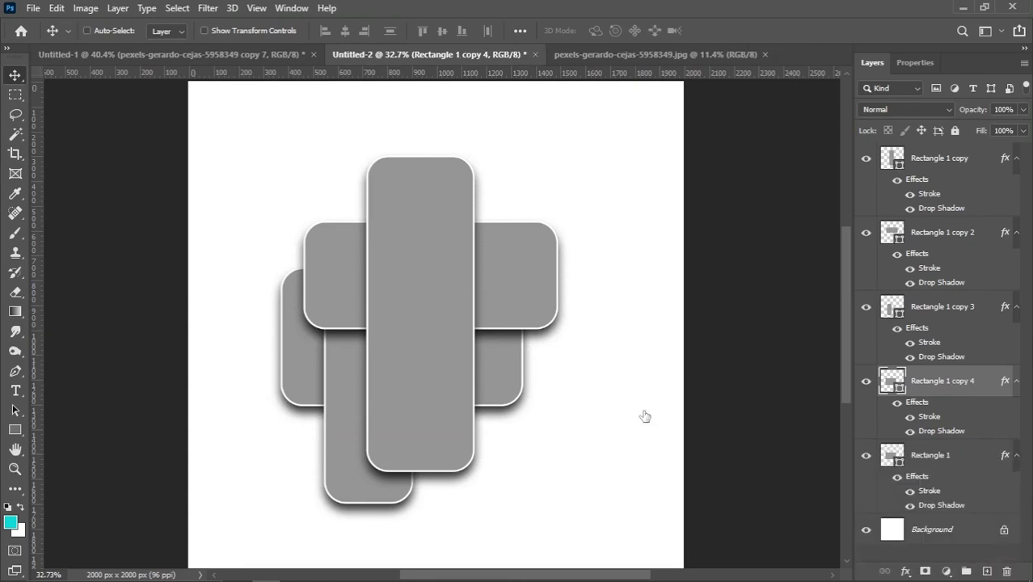
key("ctrl+t")
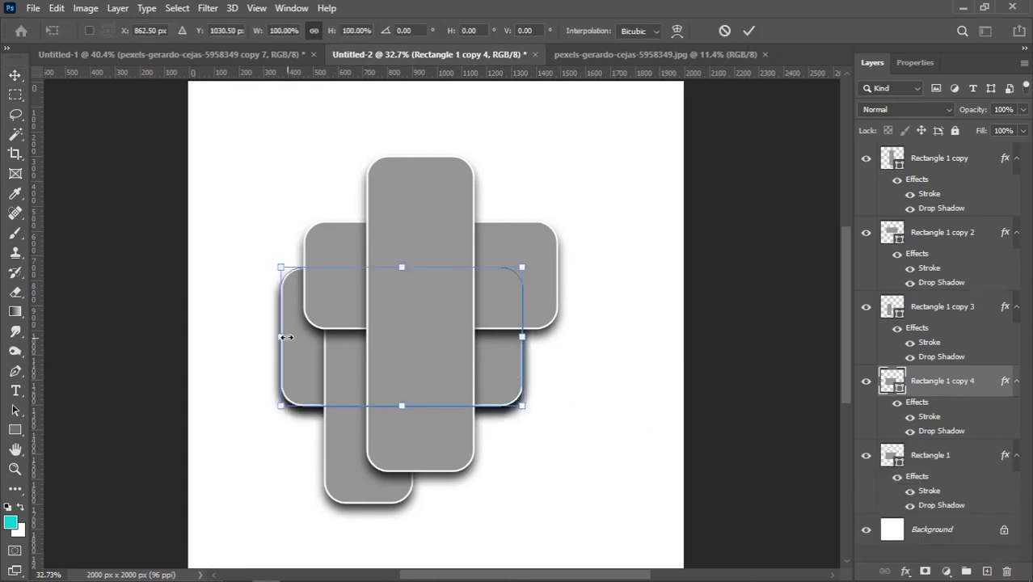
left_click_drag(287, 337, 445, 338)
left_click_drag(486, 267, 485, 184)
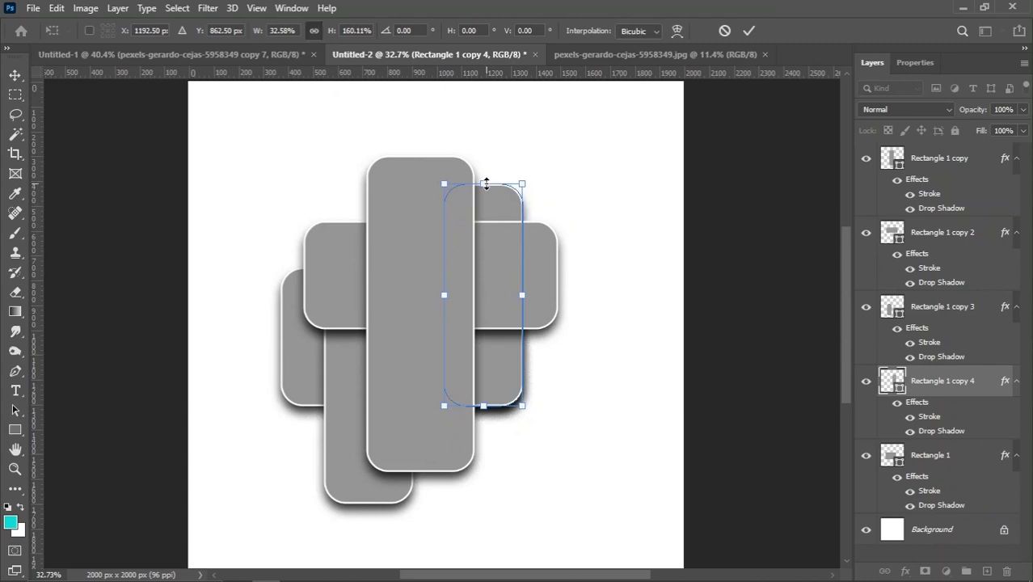
key("Return")
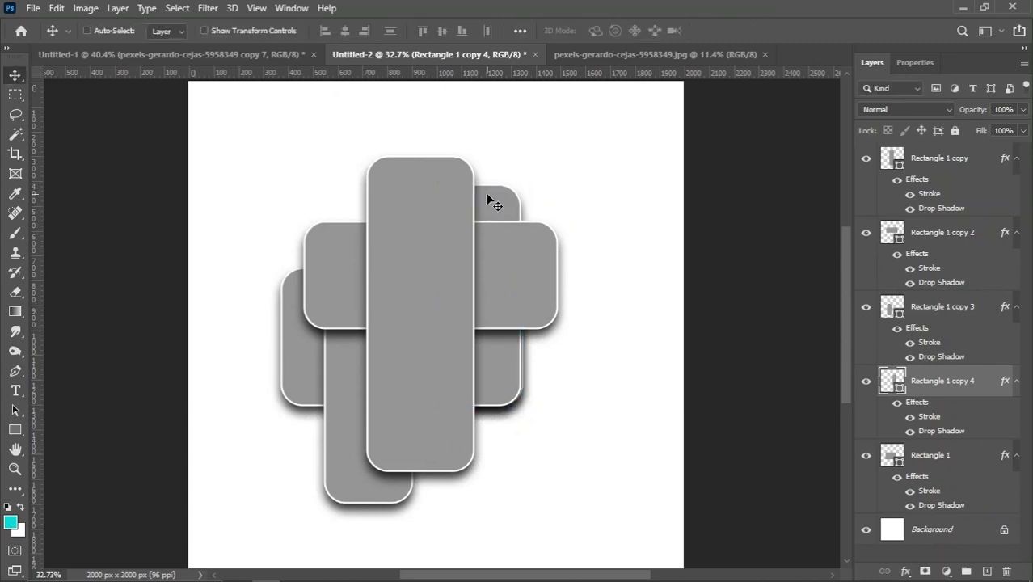
Scale the original lower horizontal rectangle's width to about 64% by pulling in its right edge behind the tall rectangle.
left_click(934, 457)
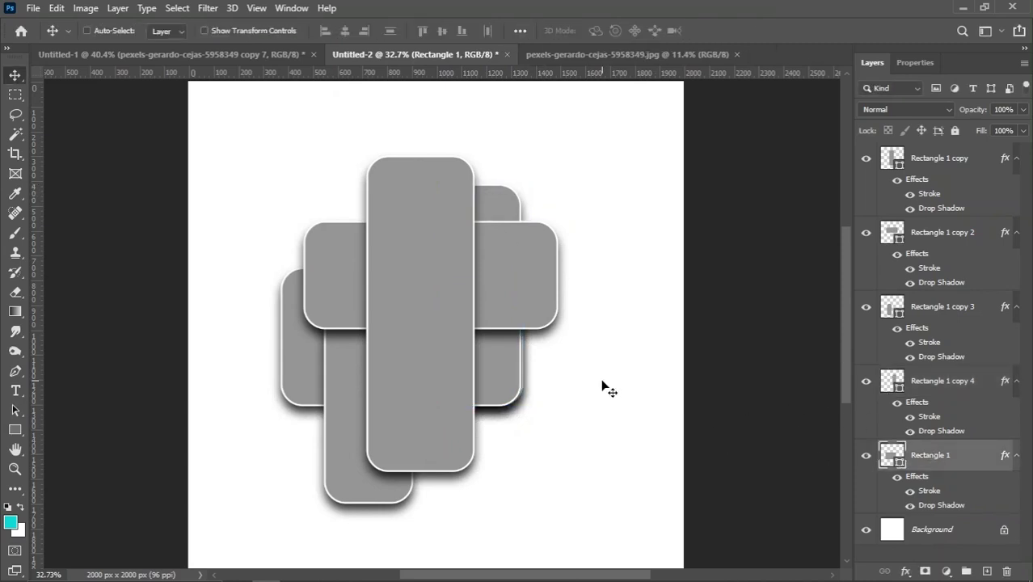
key("ctrl+t")
left_click_drag(522, 336, 436, 336)
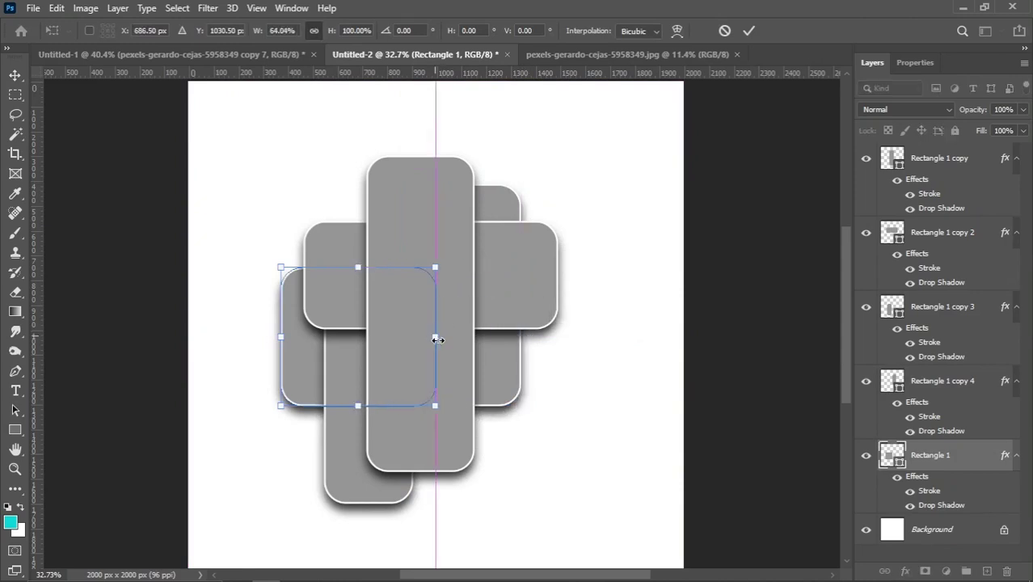
key("Return")
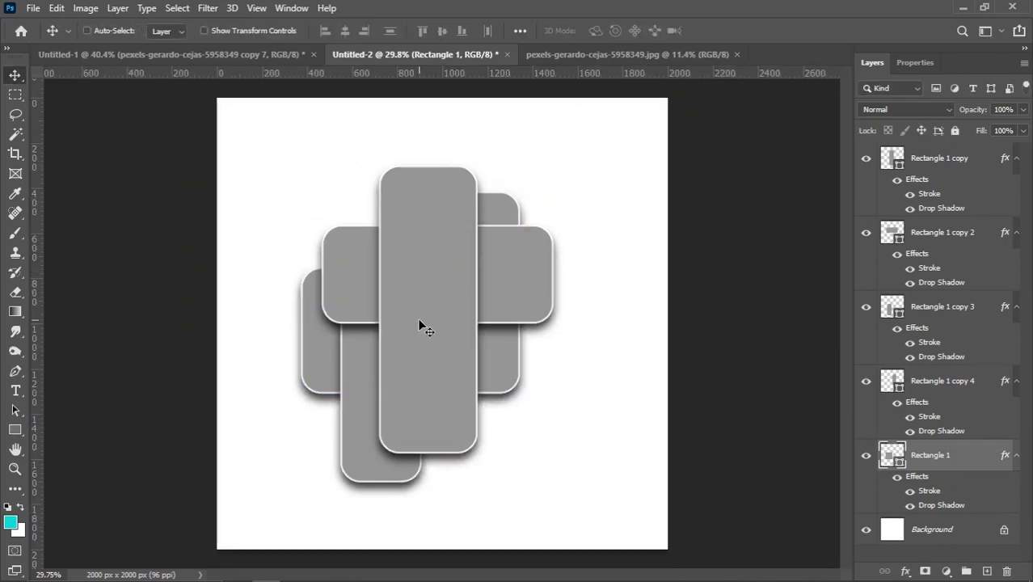
scroll(417, 318, "up", 1)
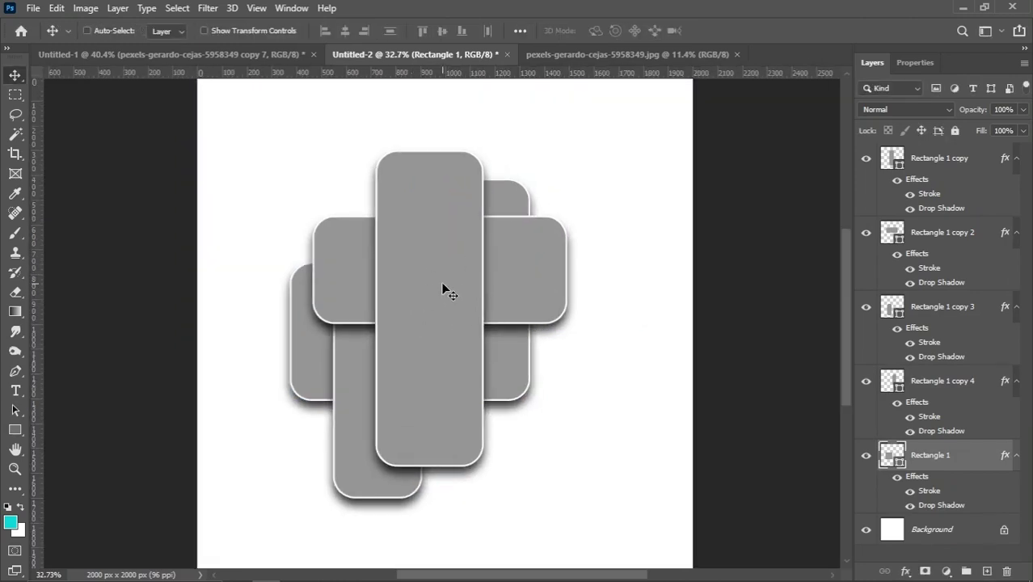
Extend the lower-left horizontal rectangle outward to the left, scaling its width to about 112.6%.
right_click(333, 360)
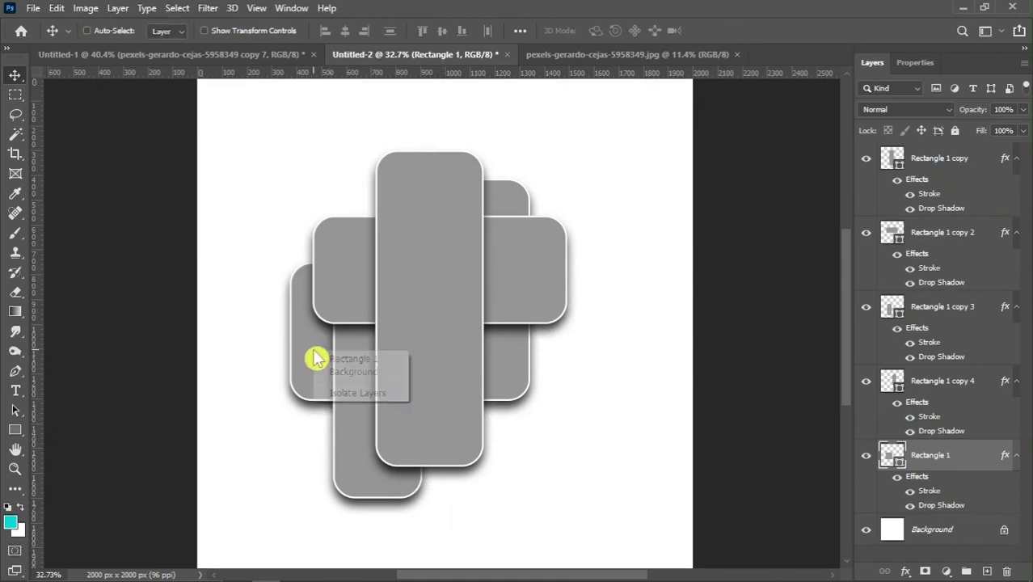
left_click(354, 359)
key("ctrl+t")
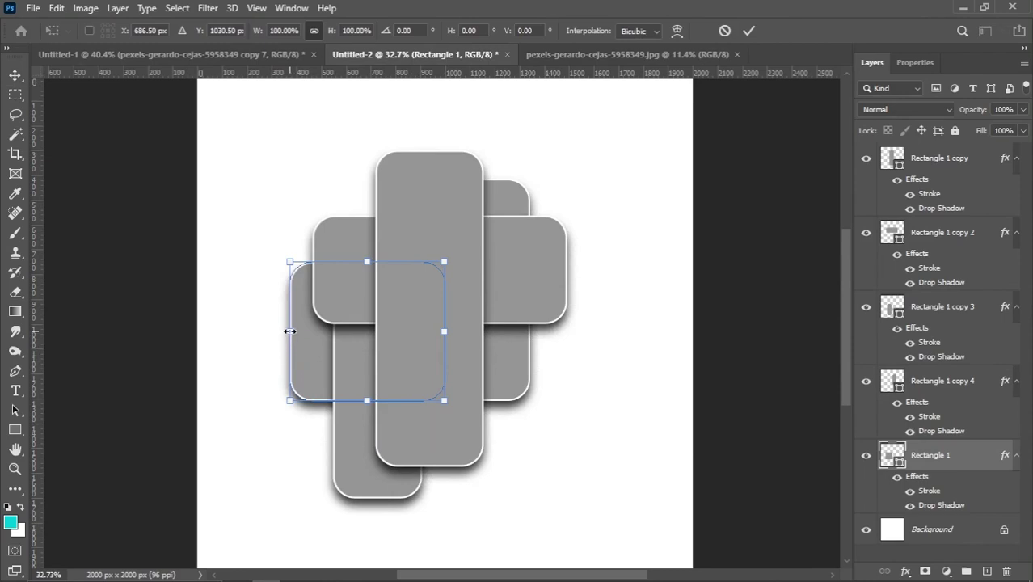
left_click_drag(289, 331, 270, 330)
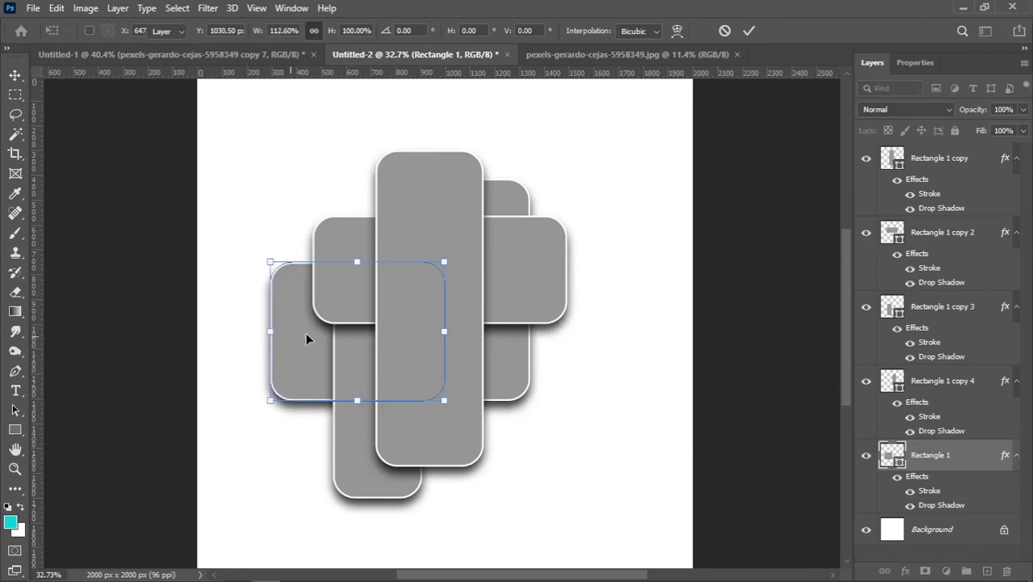
key("Return")
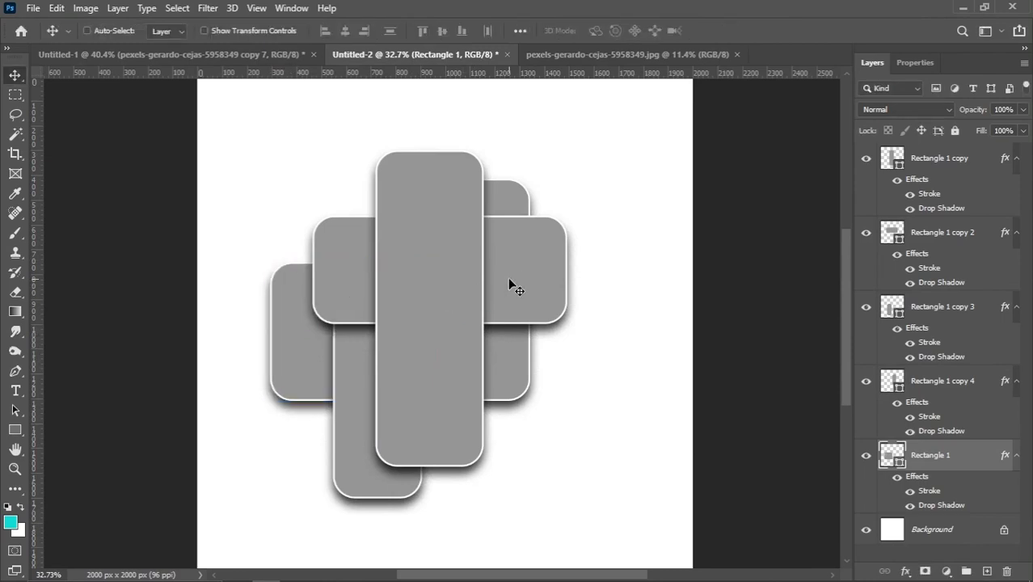
Extend the upper horizontal rectangle's left edge outward, scaling its width to about 105.6%.
right_click(509, 280)
left_click(531, 289)
key("ctrl+t")
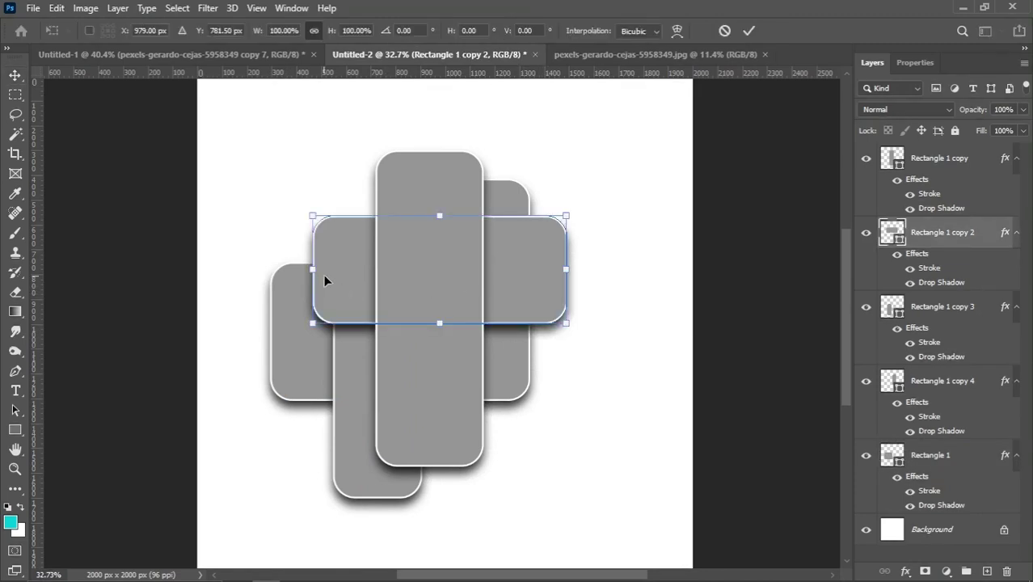
mouse_move(313, 269)
left_mouse_down()
mouse_move(288, 270)
mouse_move(299, 269)
left_mouse_up()
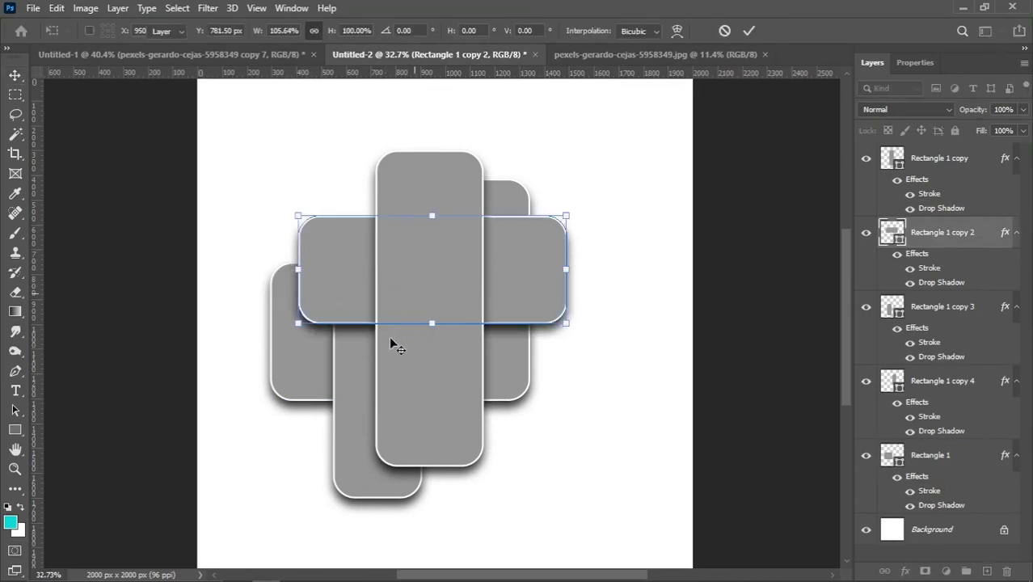
key("Return")
Shift the lower-left vertical rectangle slightly left, widen it a little, and fine-tune its lower edge upward.
right_click(357, 363)
left_click(367, 371)
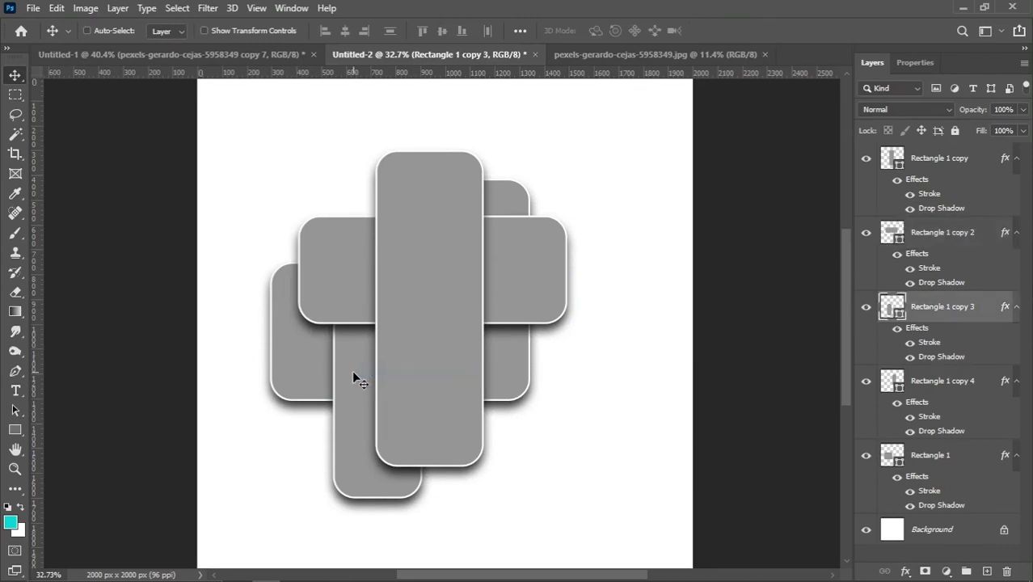
left_click_drag(351, 370, 319, 386)
key("ctrl+t")
key("Return")
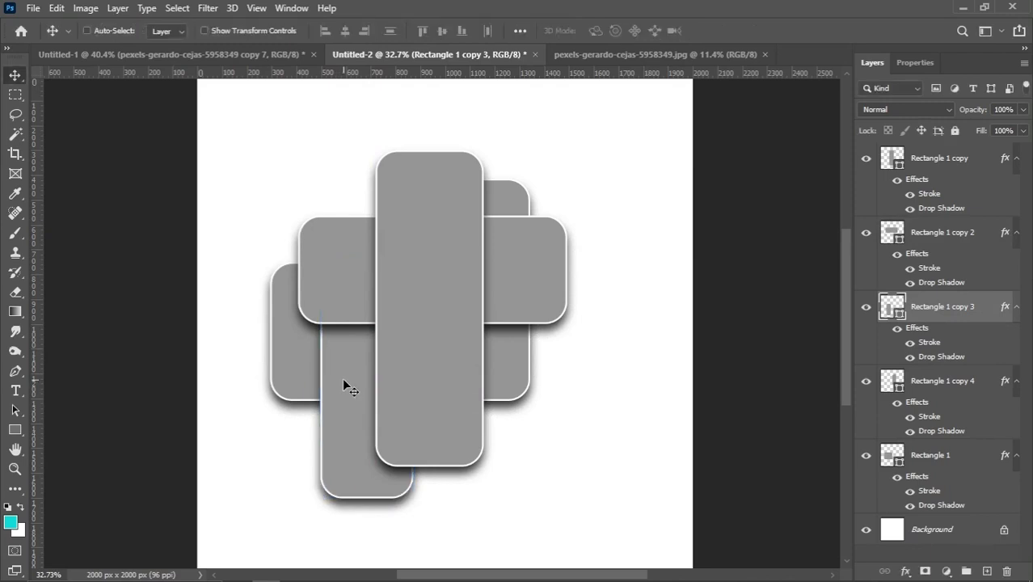
key("shift+Up")
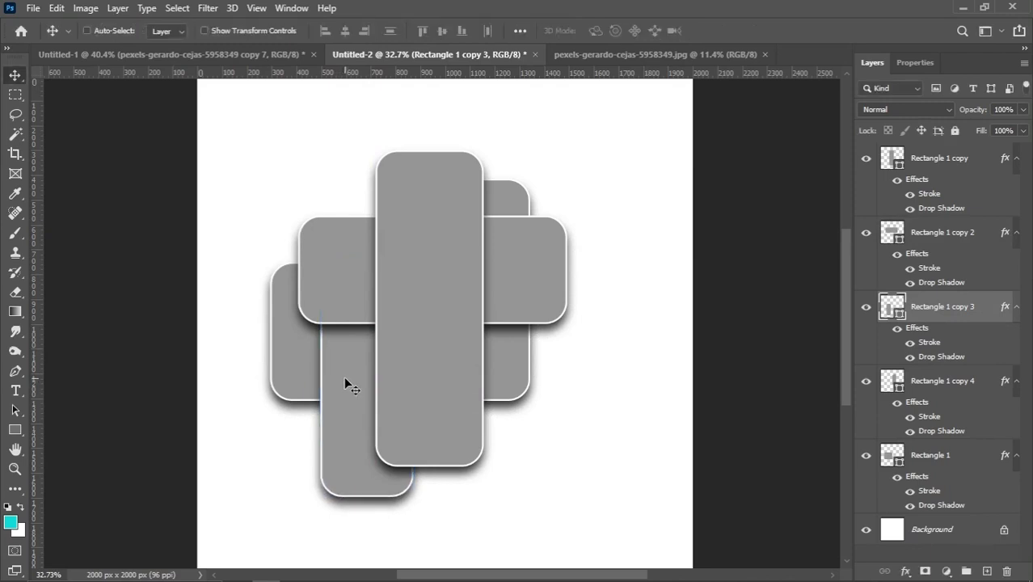
Move all five rectangle layers together about 67 px to the right, toward the canvas center.
left_click(954, 166)
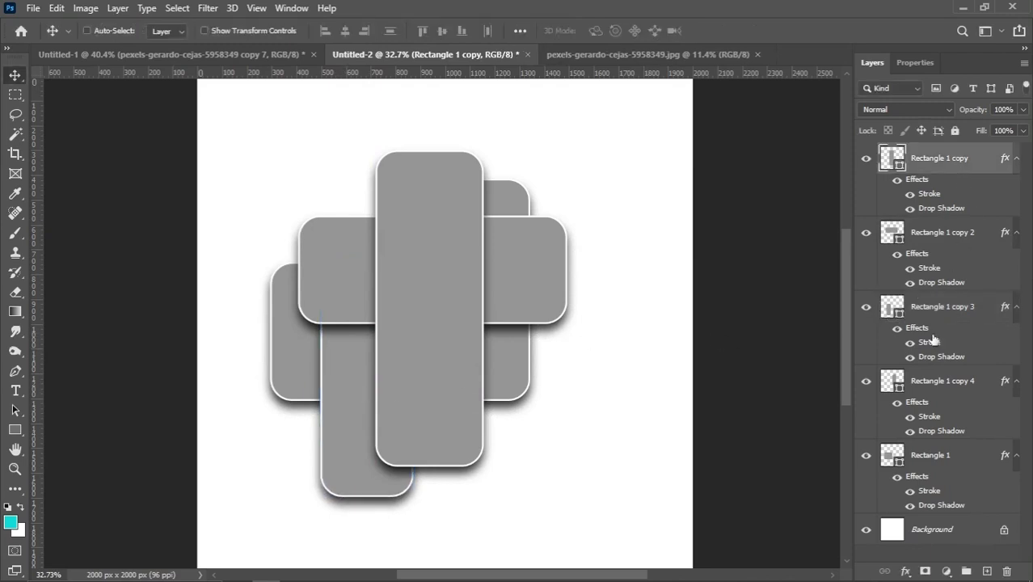
left_click(930, 457, "shift")
scroll(429, 305, "down", 1)
left_click_drag(429, 305, 445, 303)
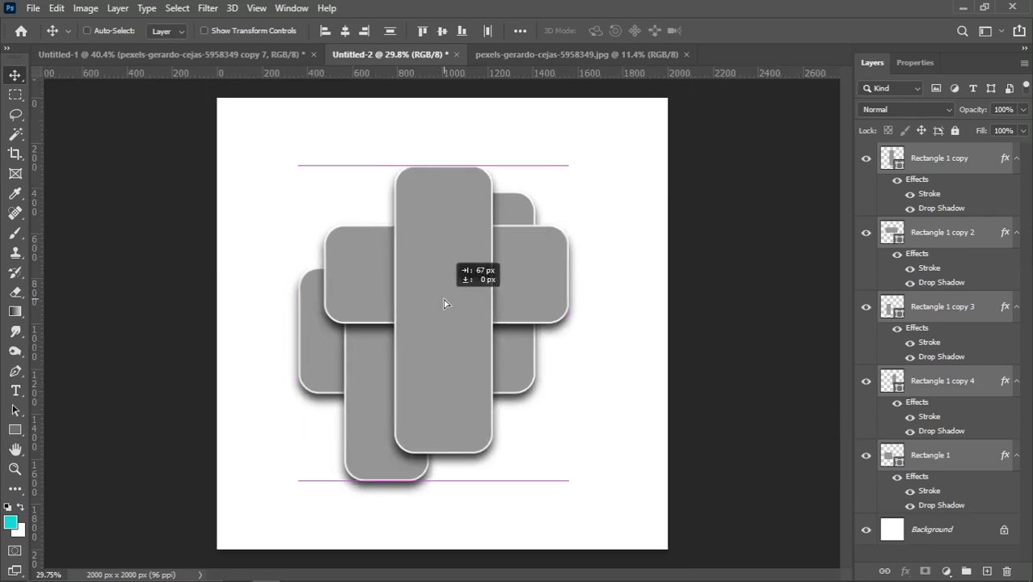
Scale all five rectangles up slightly together and shift the group upward on the canvas.
key("ctrl+t")
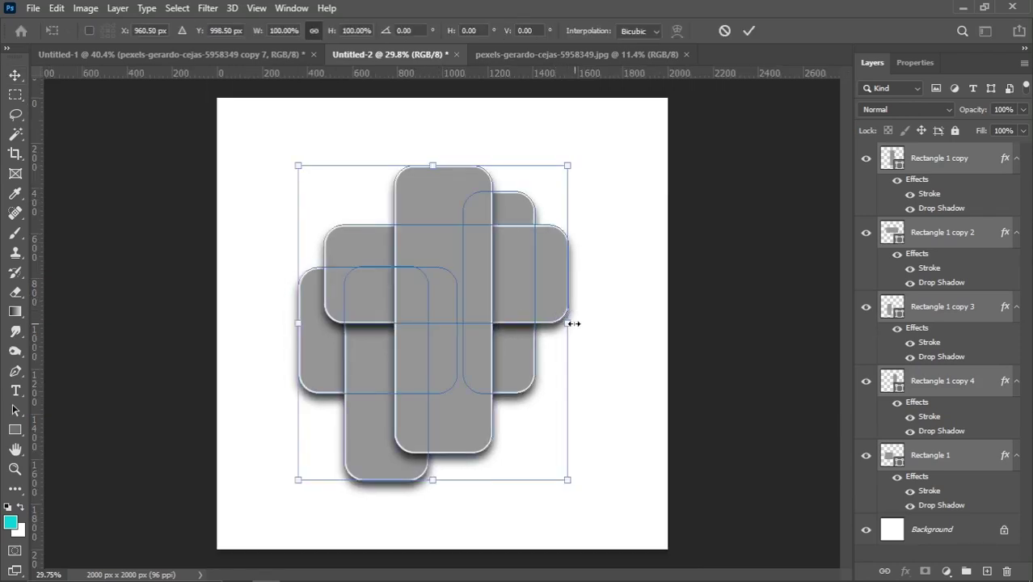
left_click_drag(569, 323, 575, 323)
left_click_drag(451, 314, 454, 300)
key("Return")
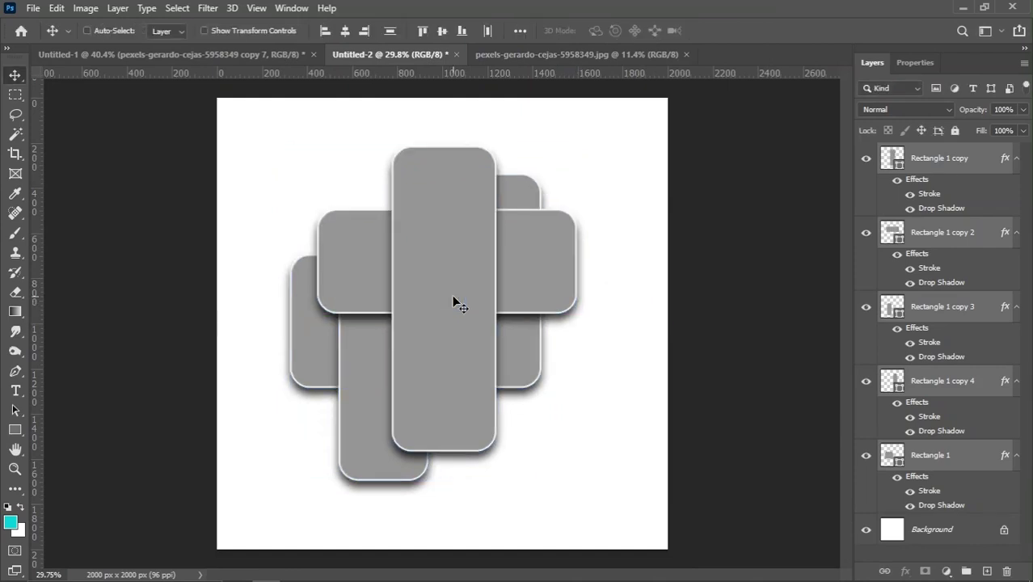
scroll(441, 287, "down", 1)
scroll(441, 287, "up", 1)
Bring the portrait photo from pexels-gerardo-cejas-5958349.jpg into the Untitled-2 document as a layer above all the rectangles.
left_click(518, 57)
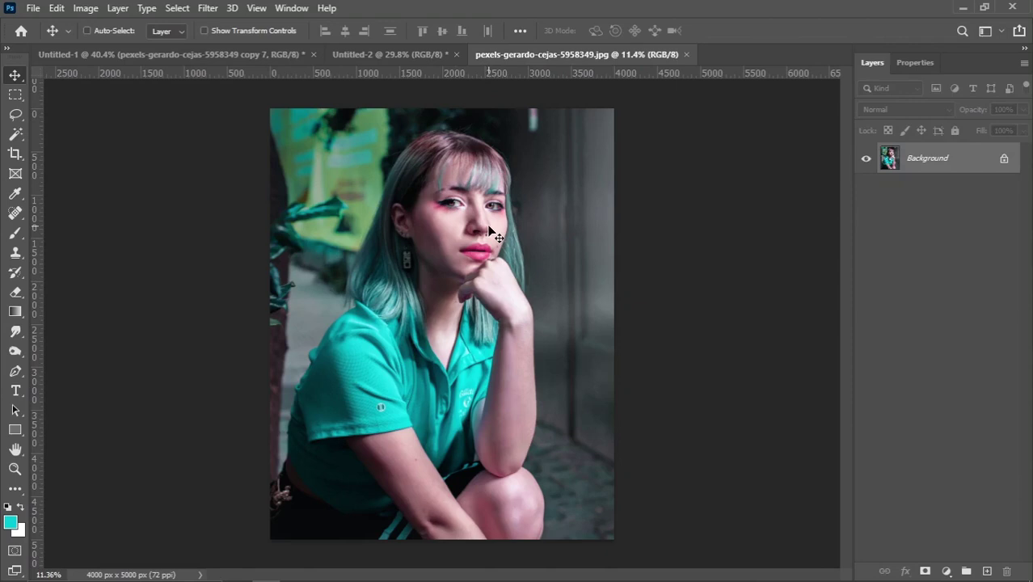
left_click(422, 56)
left_click_drag(456, 206, 457, 208)
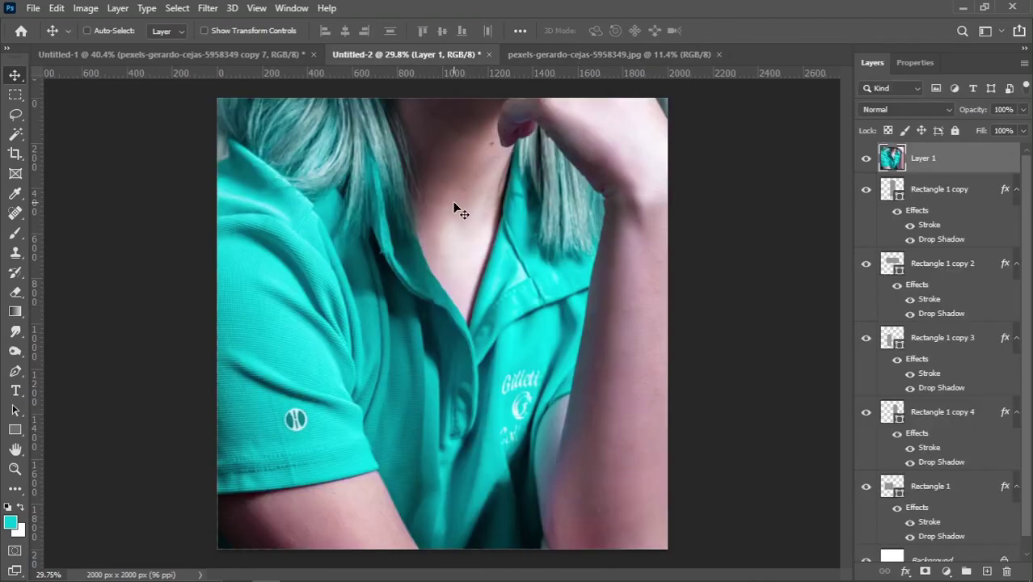
Convert the photo layer, Layer 1, to a Smart Object and move the photo down so the lower face enters the canvas.
scroll(455, 212, "down", 2)
right_click(961, 171)
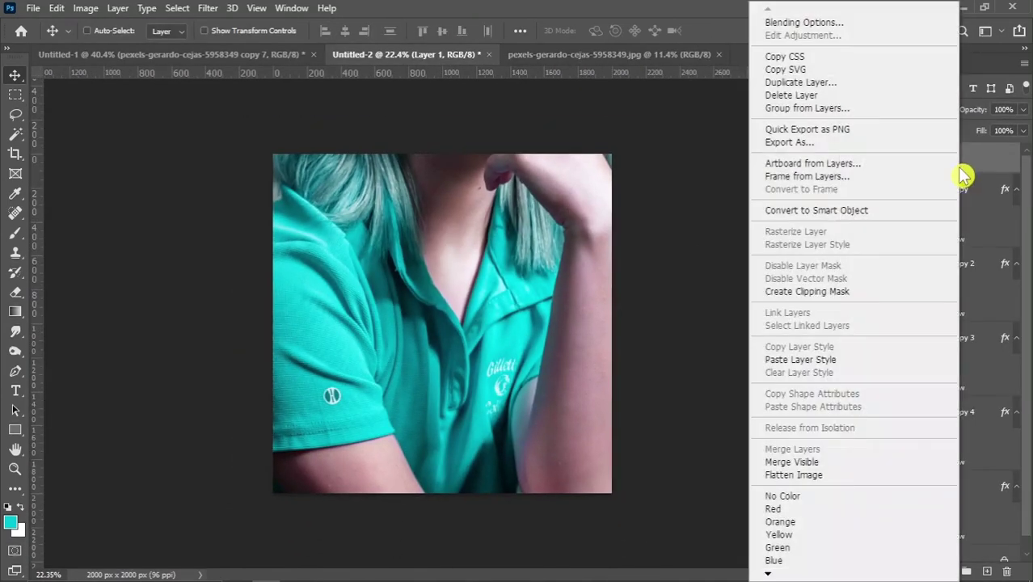
left_click(828, 211)
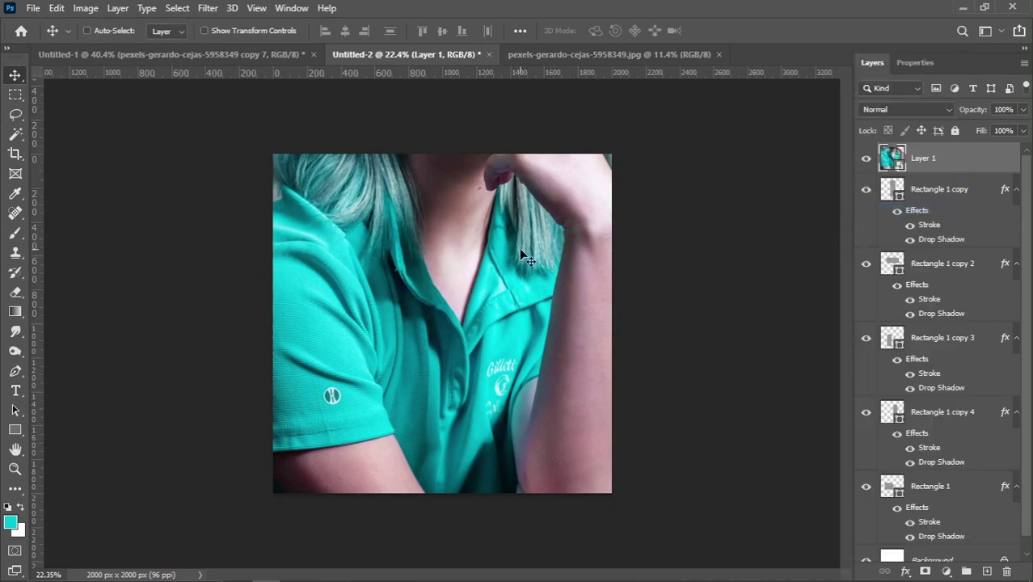
scroll(502, 261, "up", 1)
left_click_drag(454, 218, 466, 356)
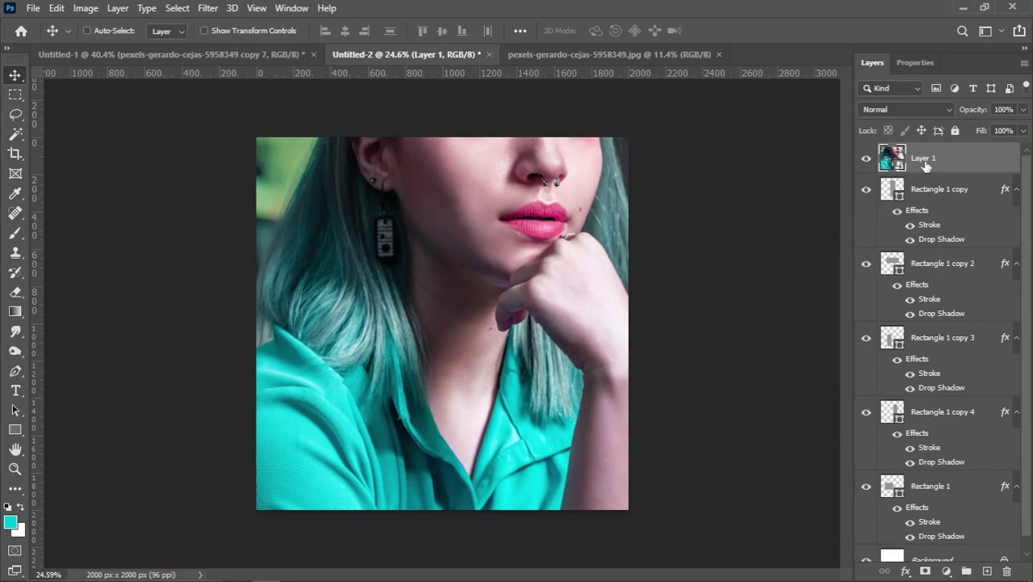
Duplicate the photo layer so one copy sits directly above each of Rectangle 1 copy, Rectangle 1 copy 2 and Rectangle 1 copy 3.
left_click_drag(927, 165, 987, 572)
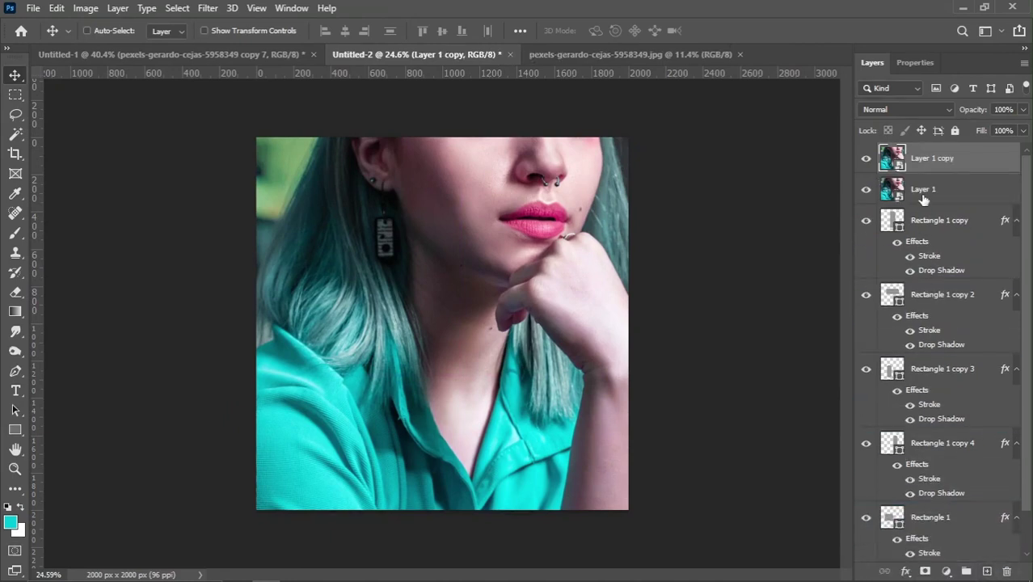
left_click_drag(925, 199, 988, 572)
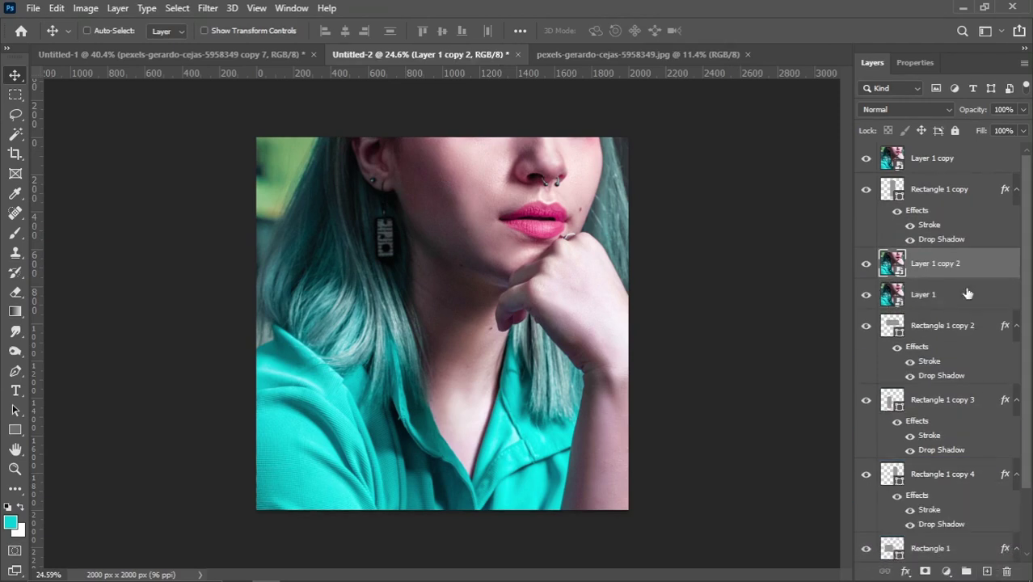
left_click(935, 296)
left_click_drag(932, 299, 987, 571)
left_click(945, 402)
scroll(941, 379, "down", 2)
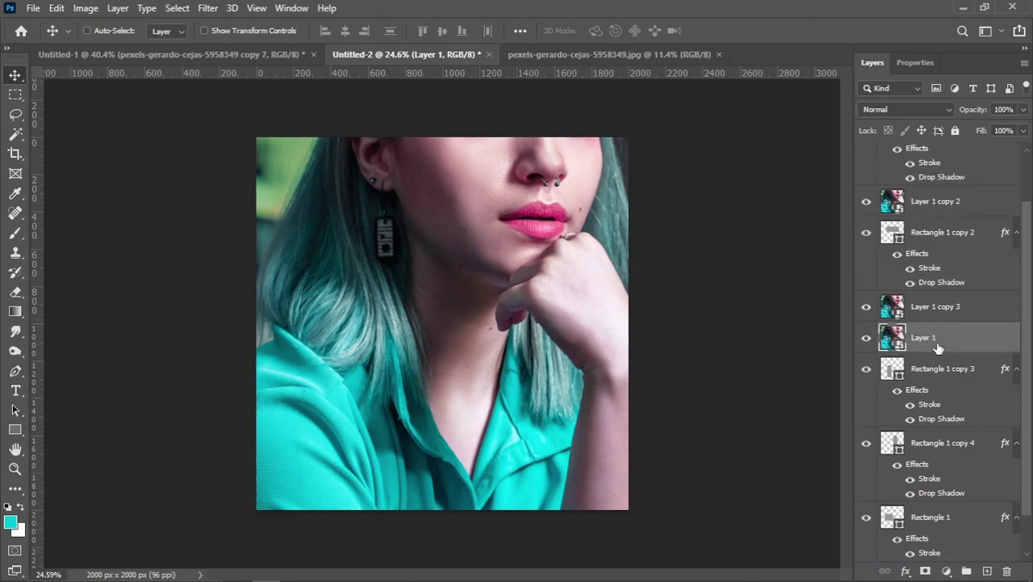
Place further duplicates of the photo layer directly above Rectangle 1 copy 4 and Rectangle 1.
left_click_drag(937, 347, 936, 435)
scroll(936, 414, "down", 2)
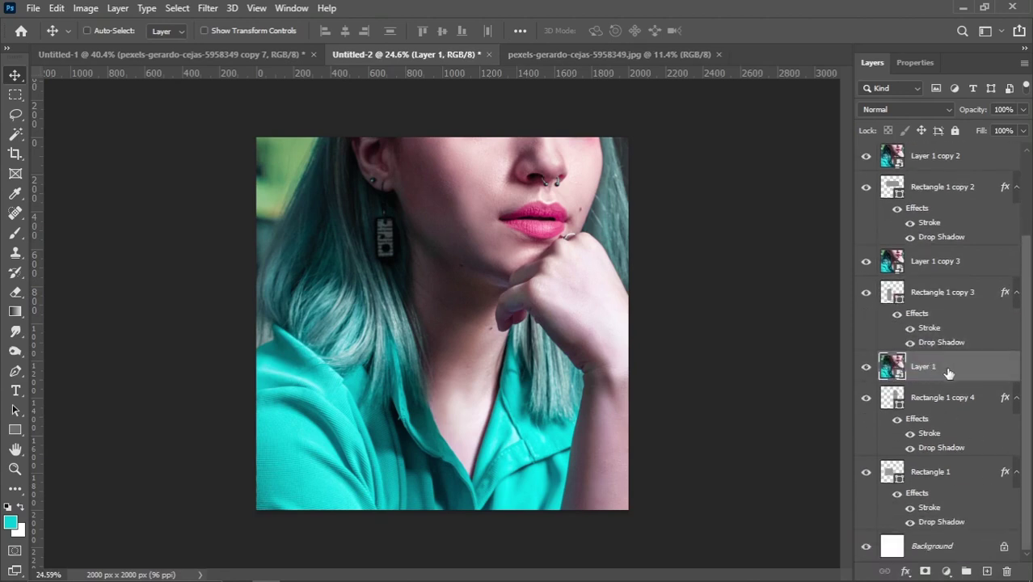
left_click_drag(949, 372, 987, 572)
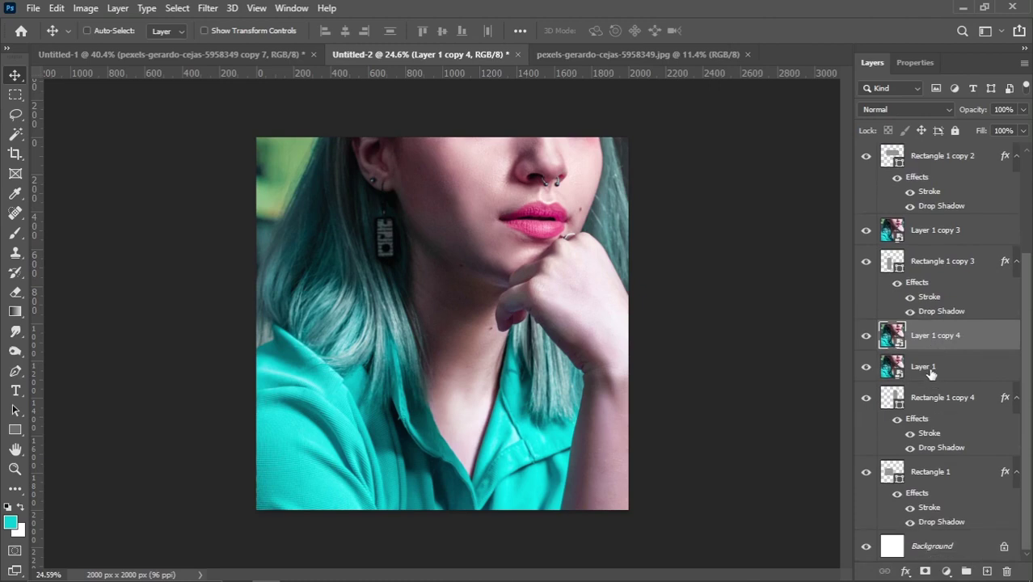
left_click_drag(930, 370, 988, 568)
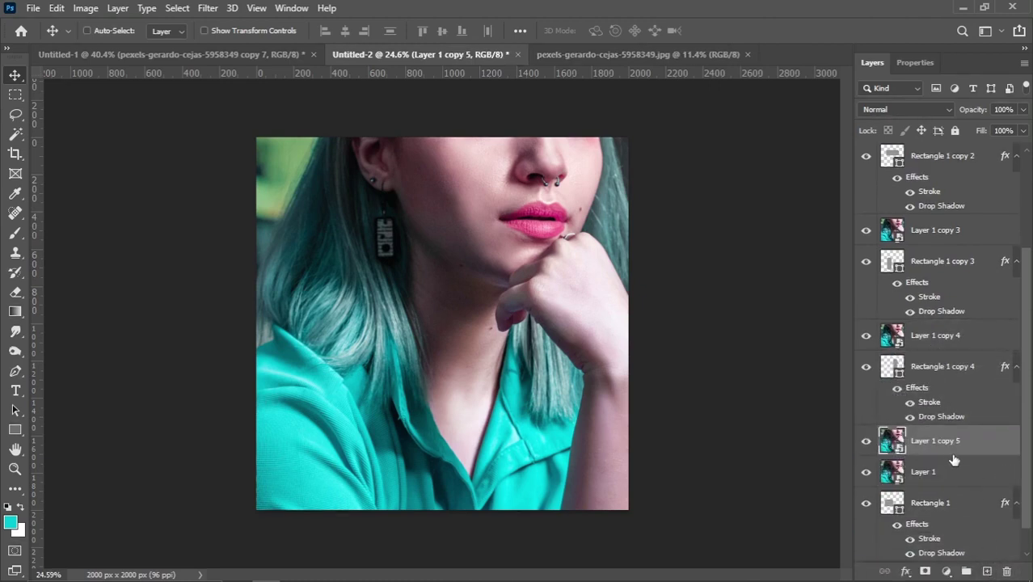
Move the original photo layer, Layer 1, below Rectangle 1 and hide it.
left_click_drag(932, 455, 930, 505)
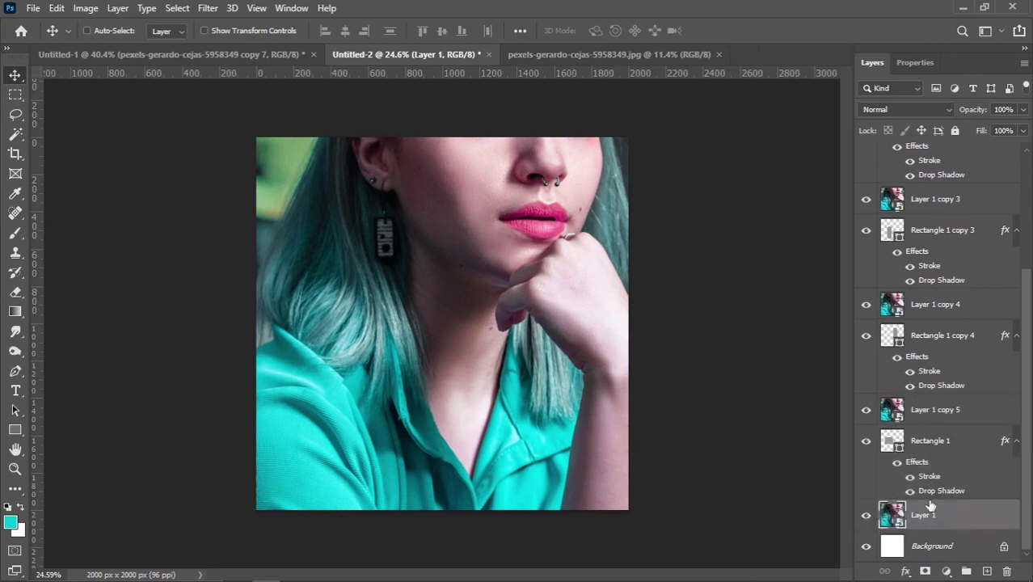
left_click(867, 515)
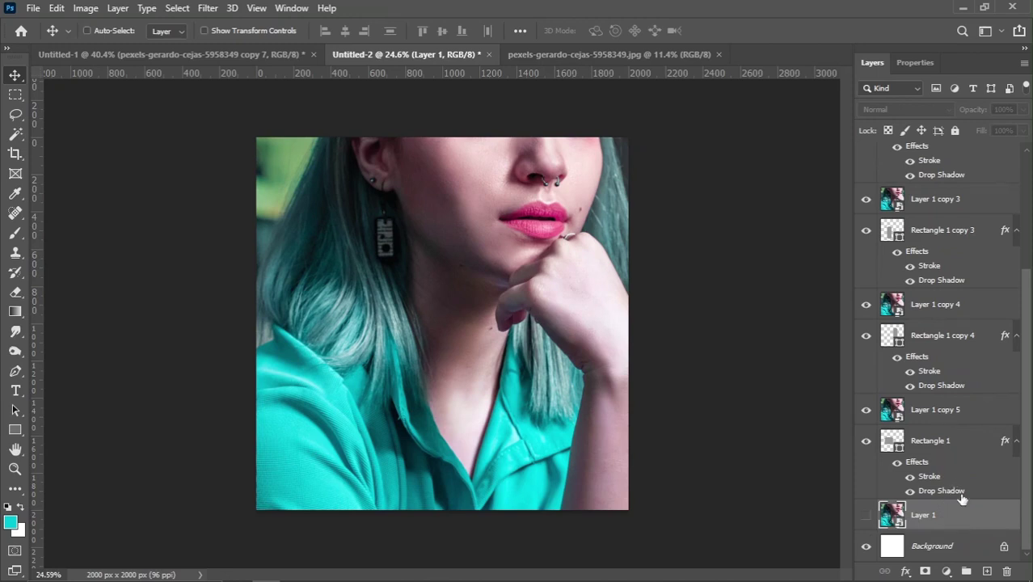
Select Layer 1 and its five photo copies together and link them.
left_click(957, 419)
left_click(952, 515)
left_click(956, 414)
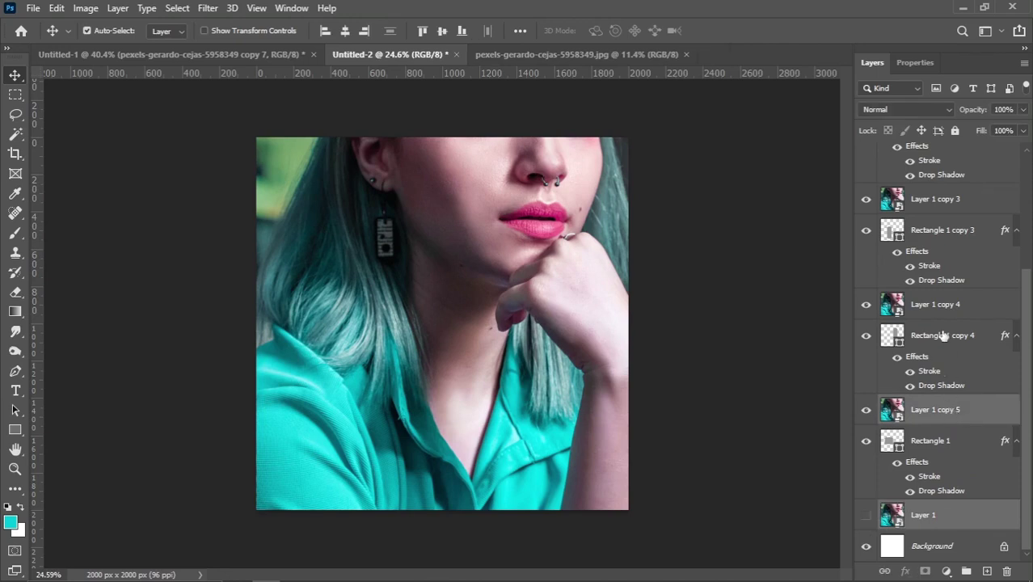
left_click(944, 307, "ctrl")
scroll(942, 291, "up", 2)
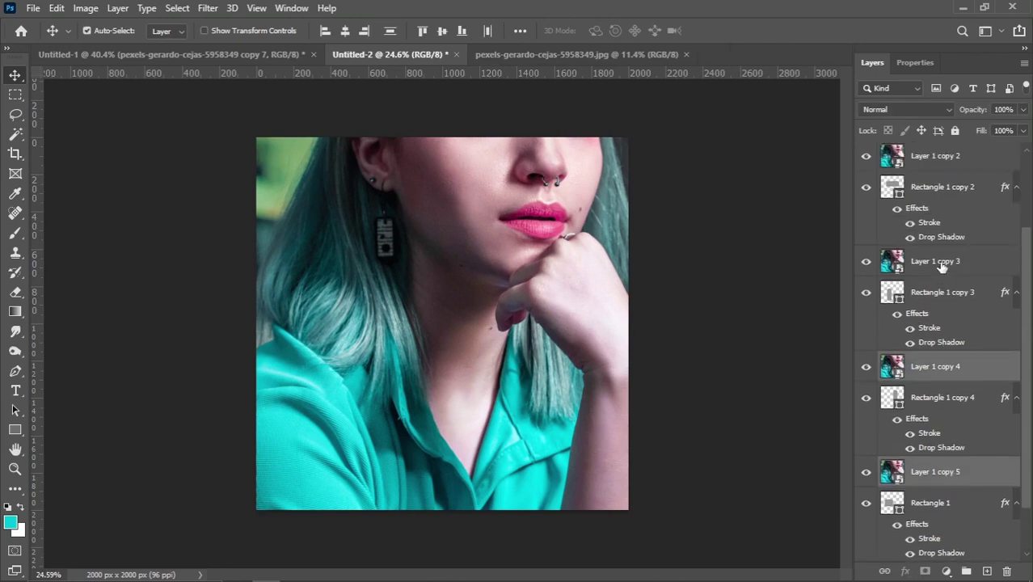
left_click(942, 263, "ctrl")
scroll(938, 259, "up", 3)
left_click(934, 249, "ctrl")
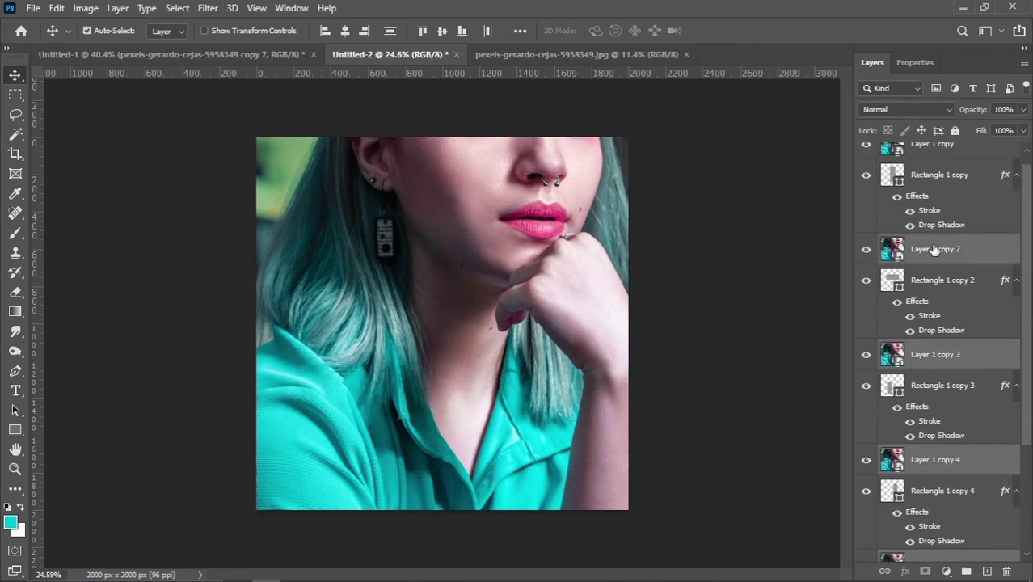
scroll(934, 251, "up", 1)
left_click(935, 170, "ctrl")
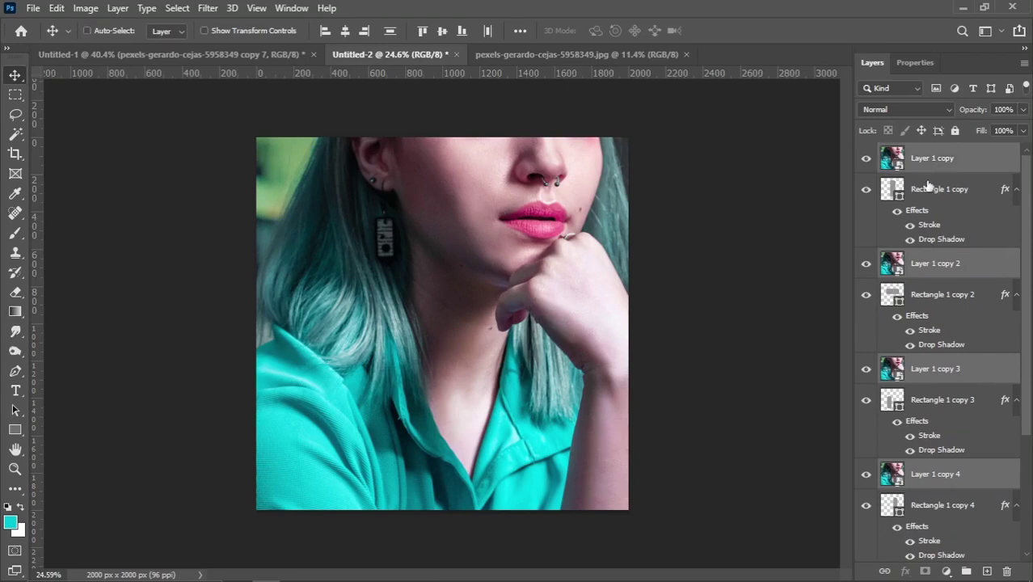
scroll(931, 267, "down", 5)
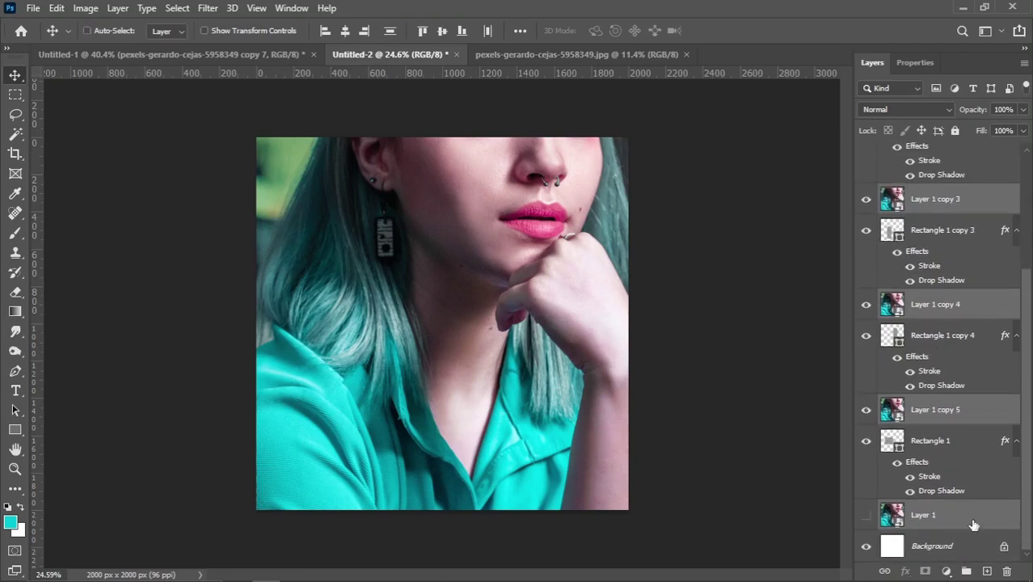
left_click(885, 571)
Create clipping masks for Layer 1 copy and Layer 1 copy 2 so each fills the rectangle beneath it.
scroll(980, 335, "up", 5)
left_click(966, 168)
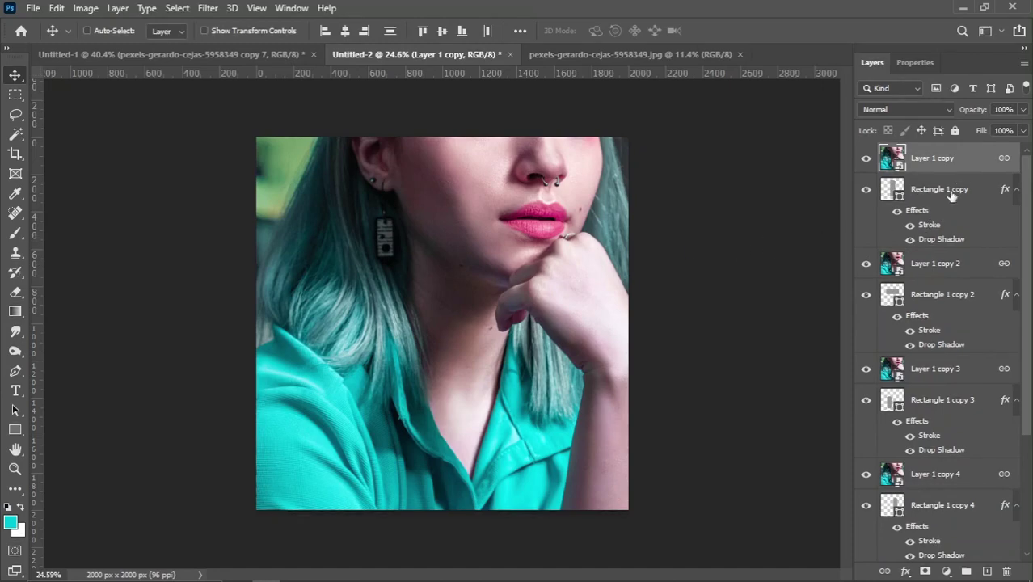
right_click(968, 170)
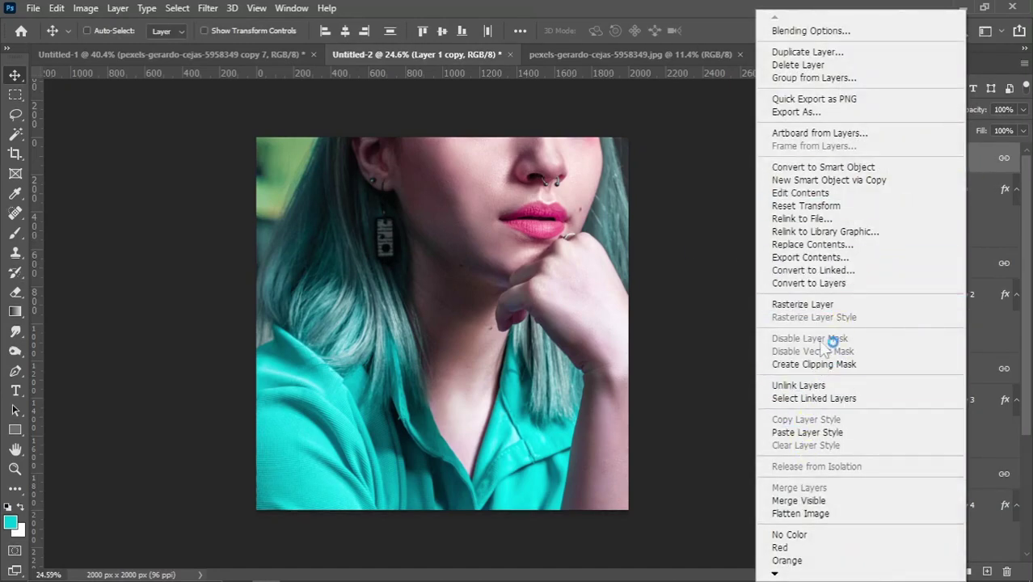
left_click(810, 364)
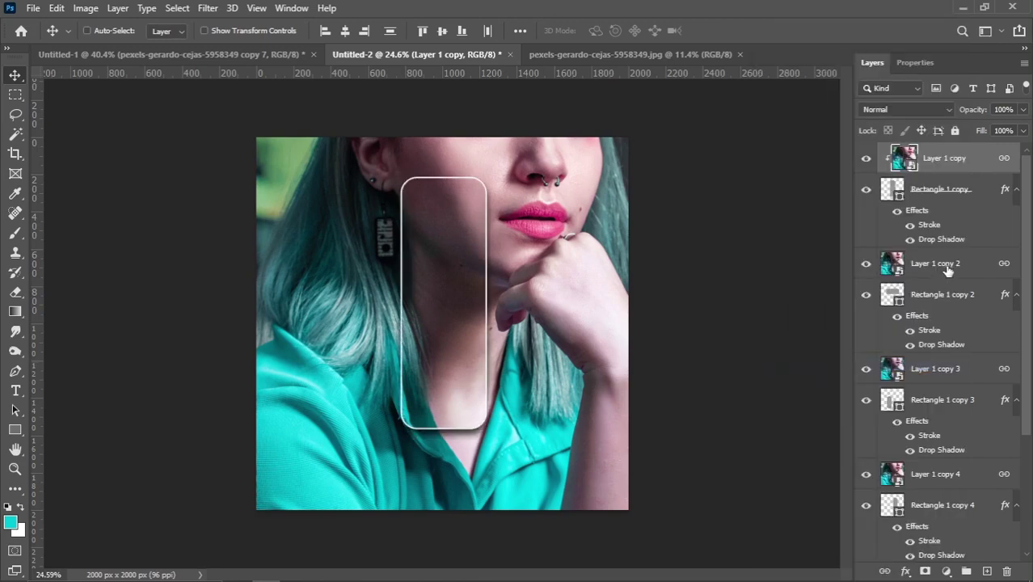
right_click(951, 275)
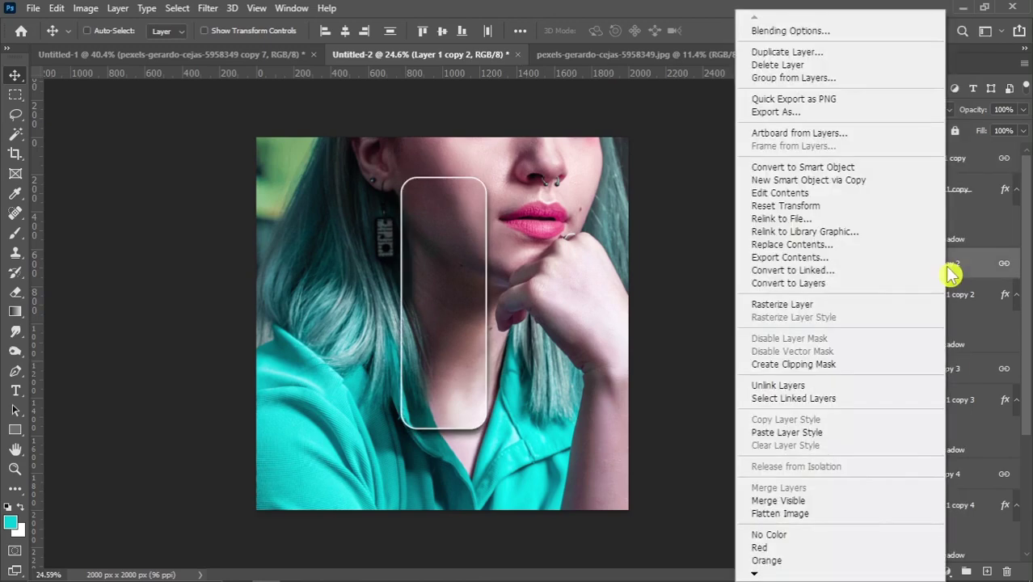
left_click(797, 364)
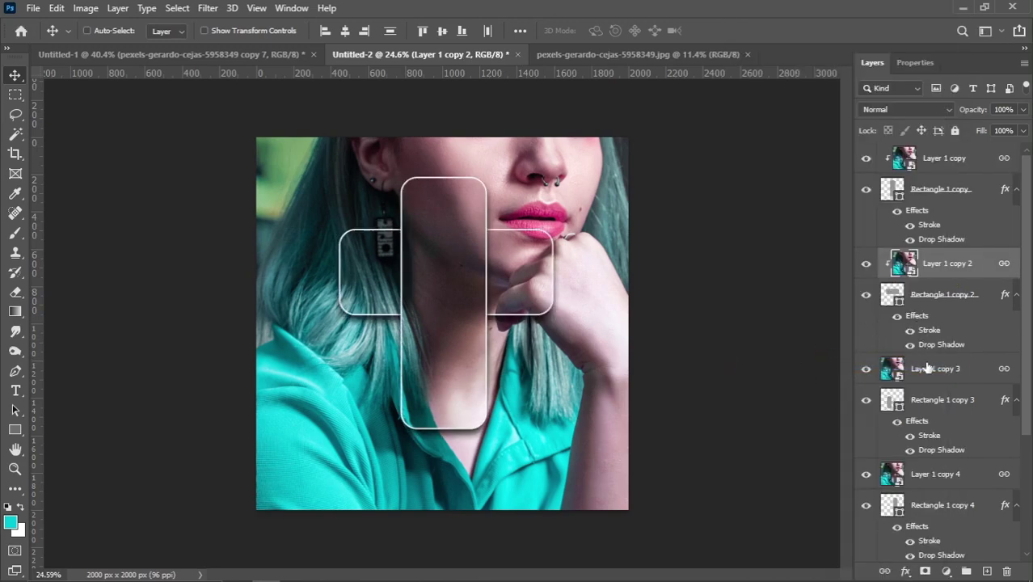
Clip Layer 1 copy 3, Layer 1 copy 4 and Layer 1 copy 5 to the rectangles directly beneath them.
right_click(927, 368)
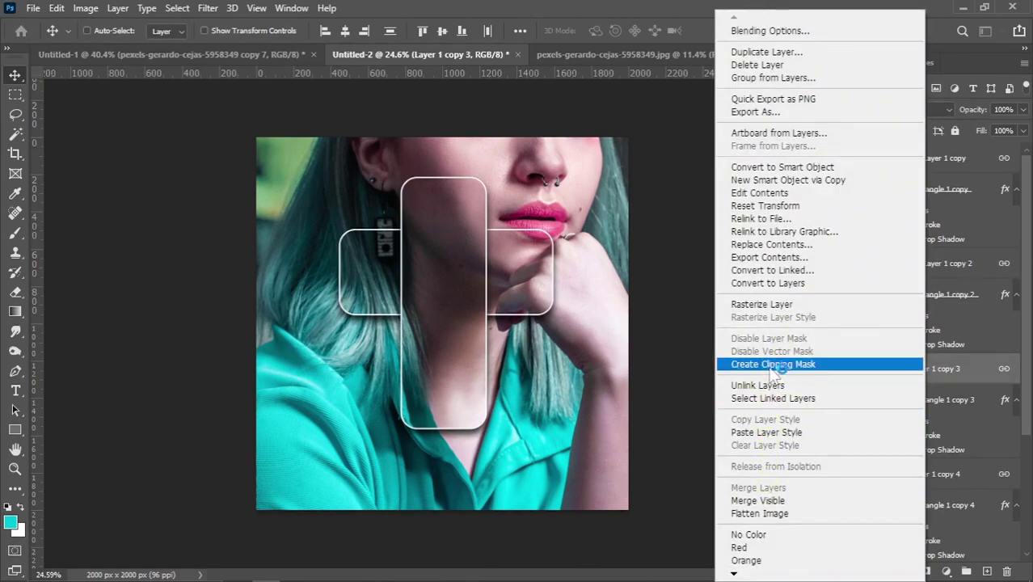
left_click(774, 365)
scroll(912, 413, "down", 1)
right_click(914, 413)
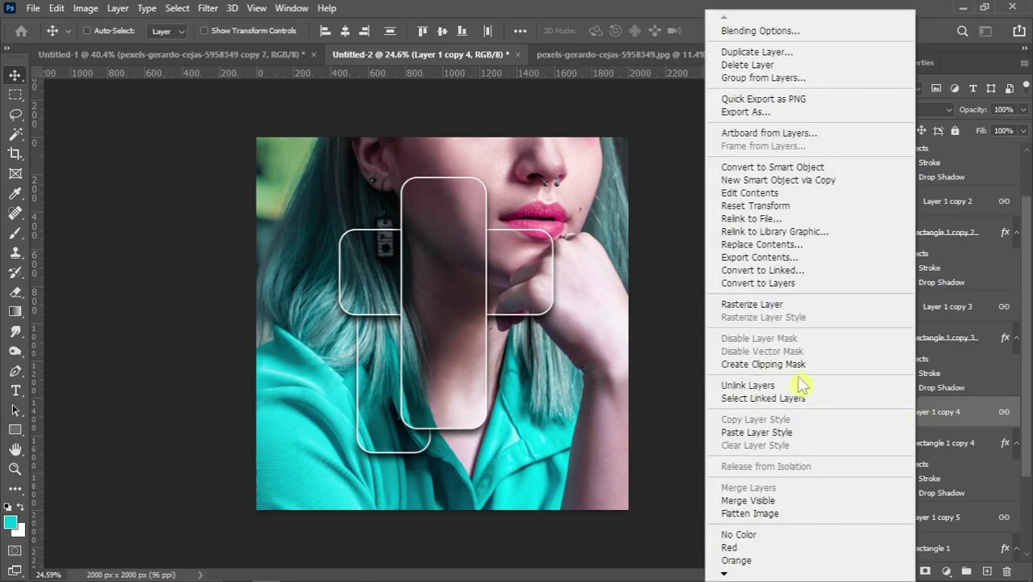
left_click(782, 364)
scroll(925, 428, "down", 2)
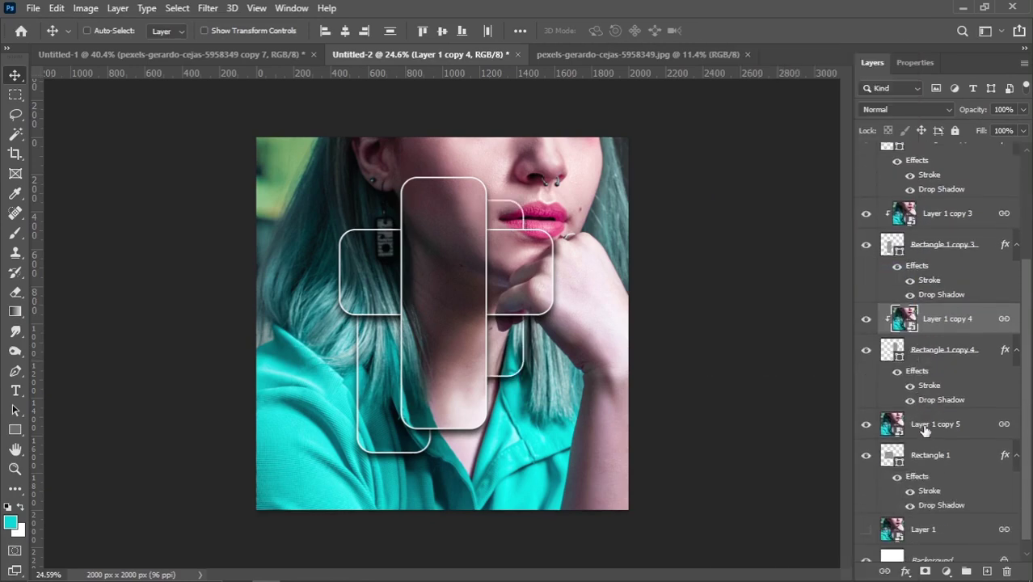
right_click(926, 428)
left_click(784, 364)
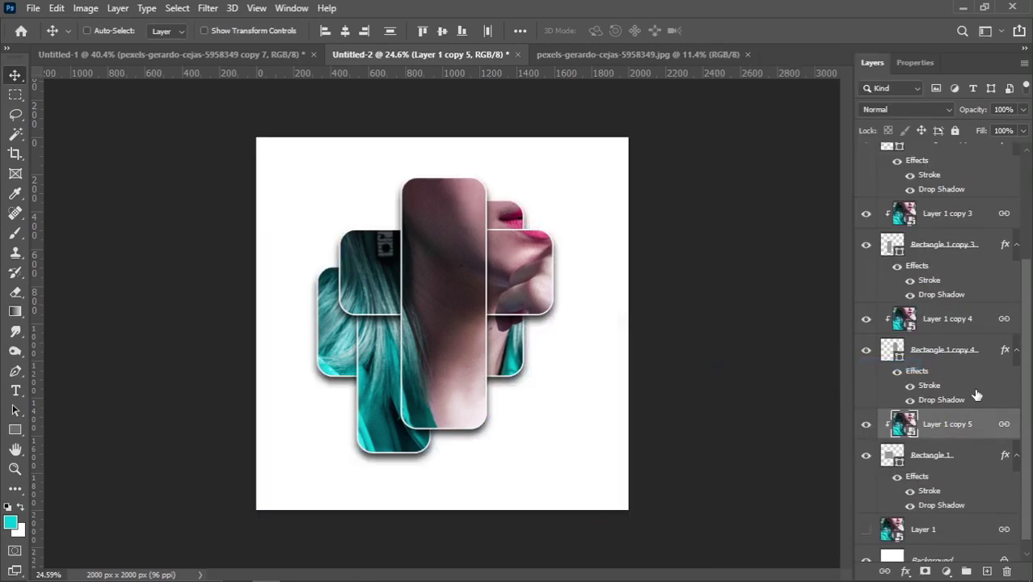
Show the hidden Layer 1 again and apply a Black & White adjustment to it.
scroll(941, 417, "down", 1)
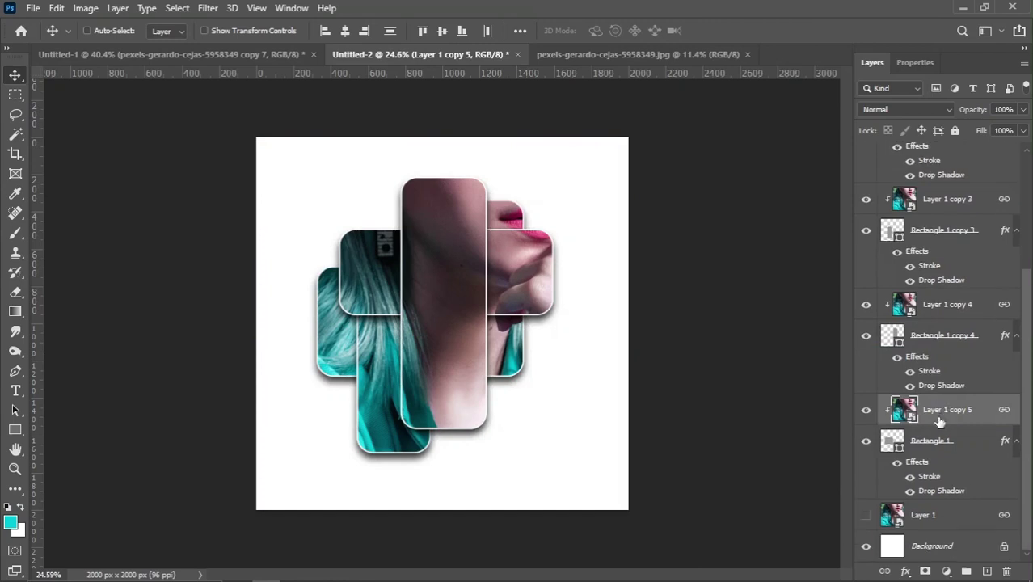
left_click(867, 516)
left_click(944, 516)
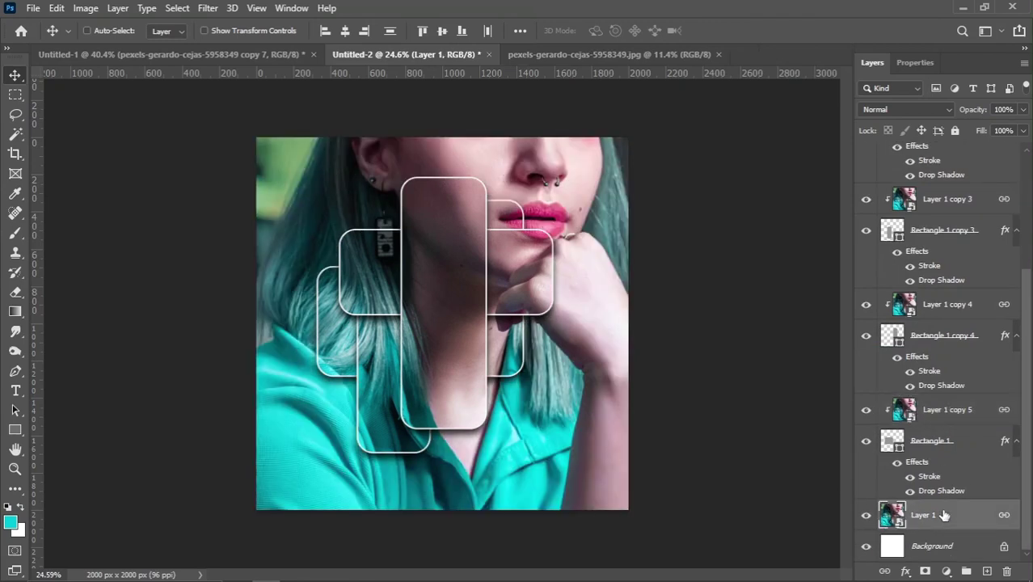
left_click(85, 9)
mouse_move(104, 47)
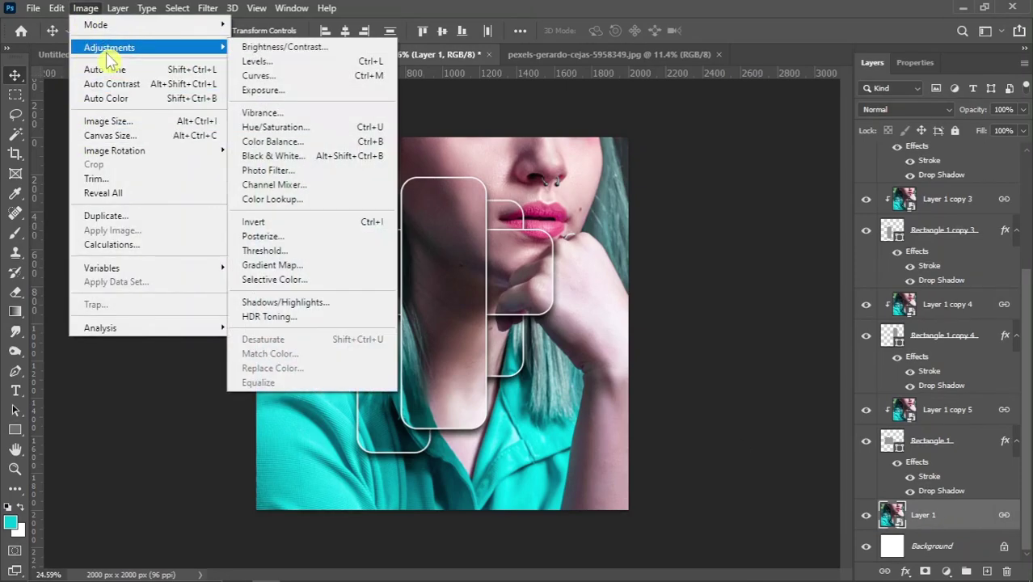
left_click(277, 156)
left_click(621, 76)
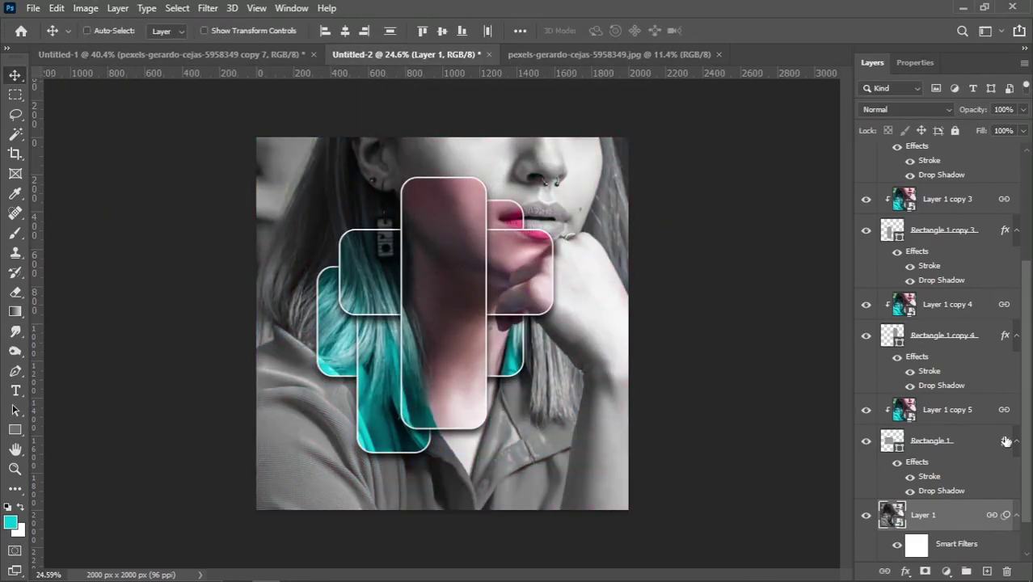
Free-transform the linked photos from Layer 1 copy, scaling them to about 57.7% and placing the face behind the rectangles.
left_click_drag(1026, 439, 1022, 262)
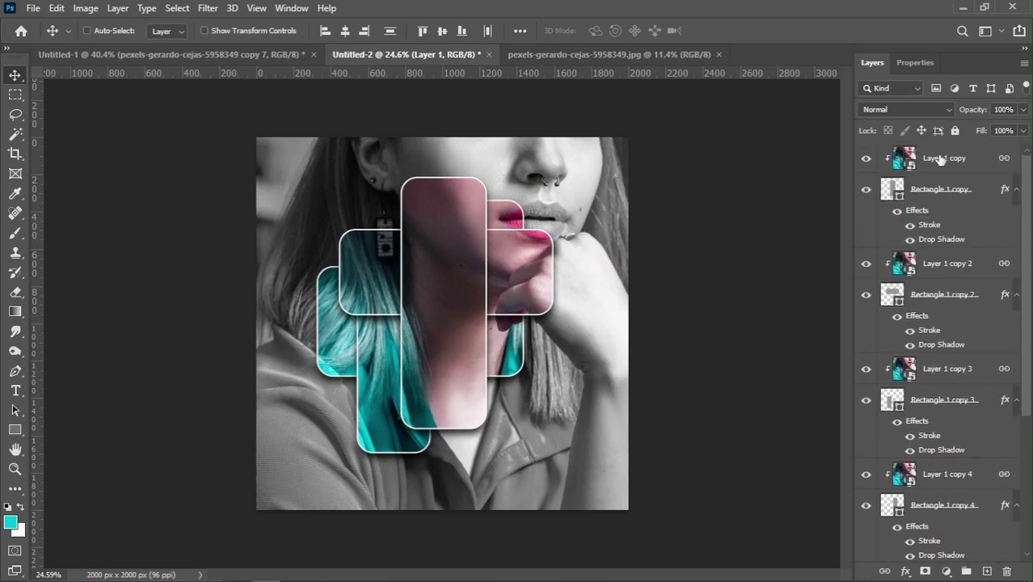
left_click(940, 160)
key("ctrl+t")
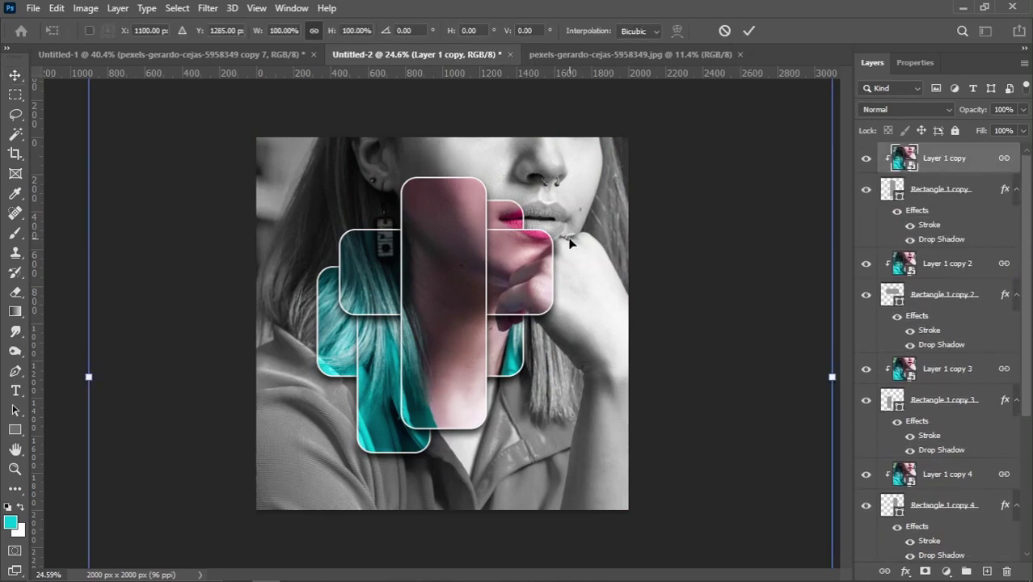
scroll(541, 234, "down", 1)
left_click_drag(527, 194, 526, 263)
left_click_drag(793, 435, 674, 423)
scroll(488, 379, "up", 2)
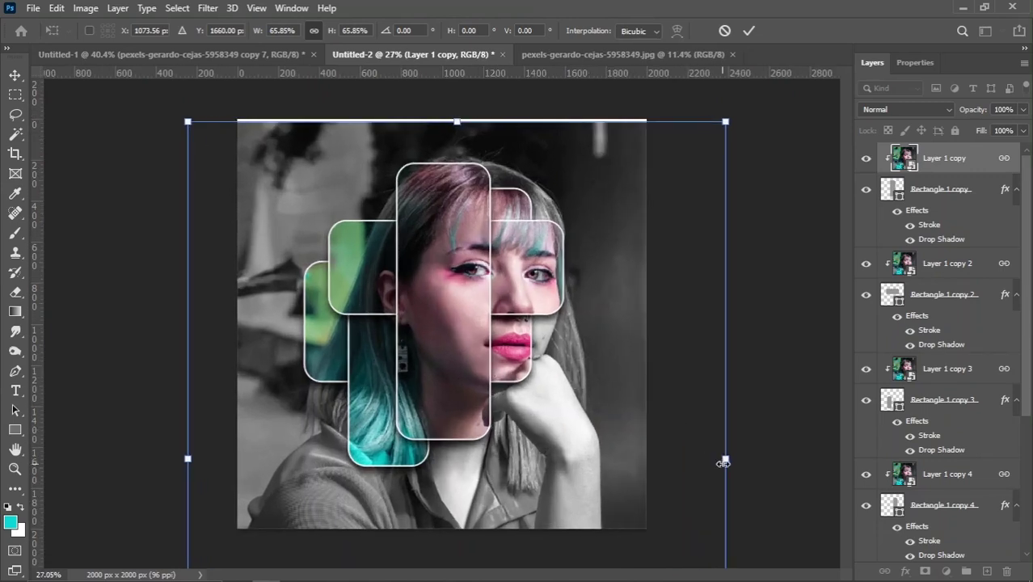
left_click_drag(723, 463, 706, 459)
left_click_drag(607, 438, 602, 409)
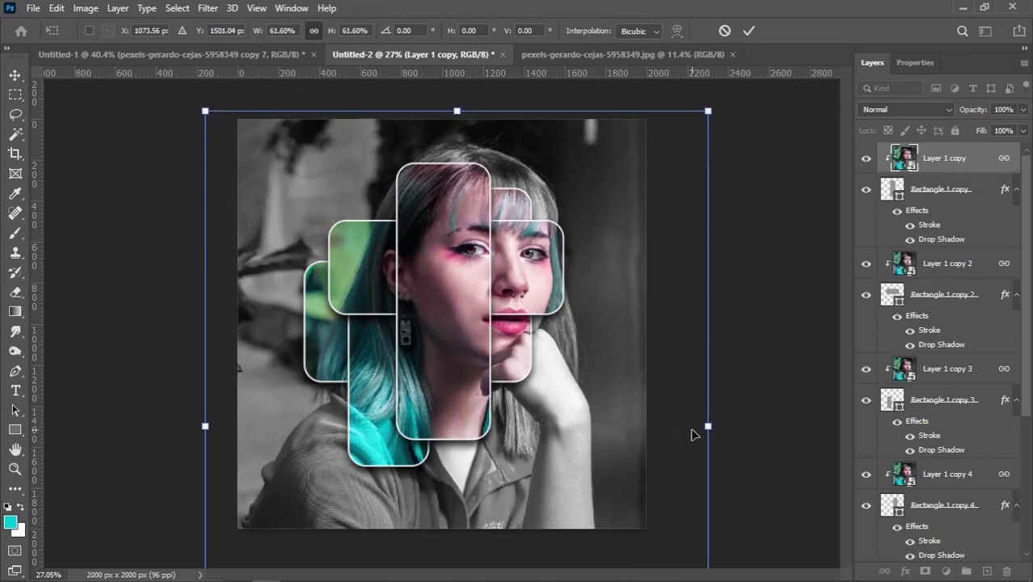
left_click_drag(708, 420, 676, 410)
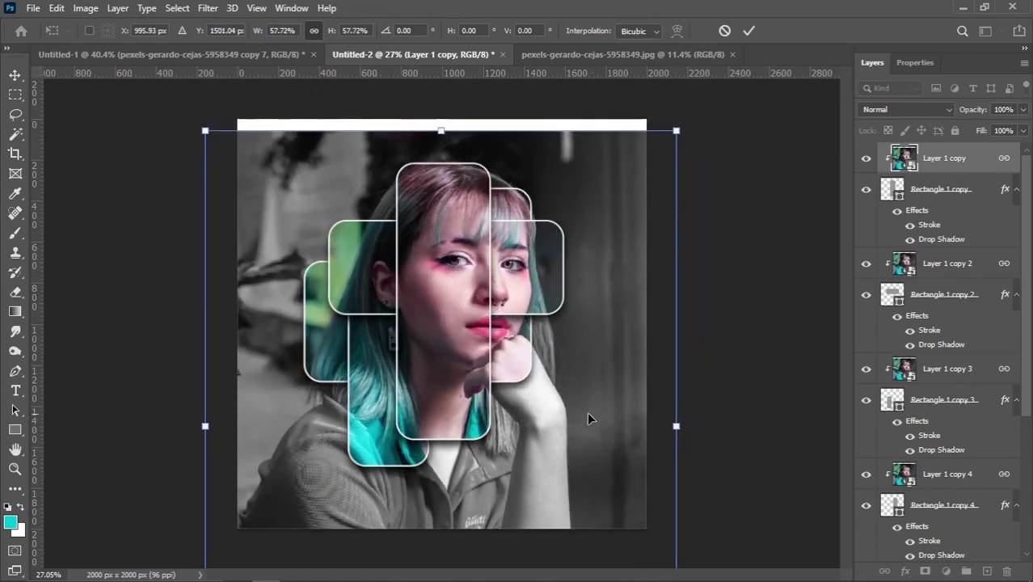
left_click_drag(591, 417, 588, 397)
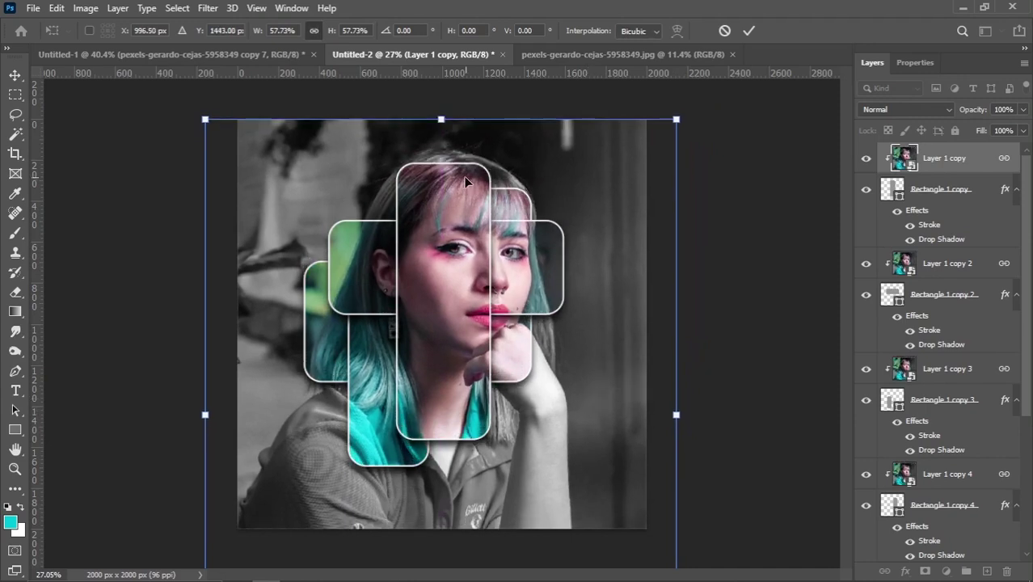
Nudge the linked photos up and slightly left to about X 982 px, Y 1413 px.
key("Up")
key("Up")
key("Up")
key("Up")
key("Up")
key("Up")
key("Up")
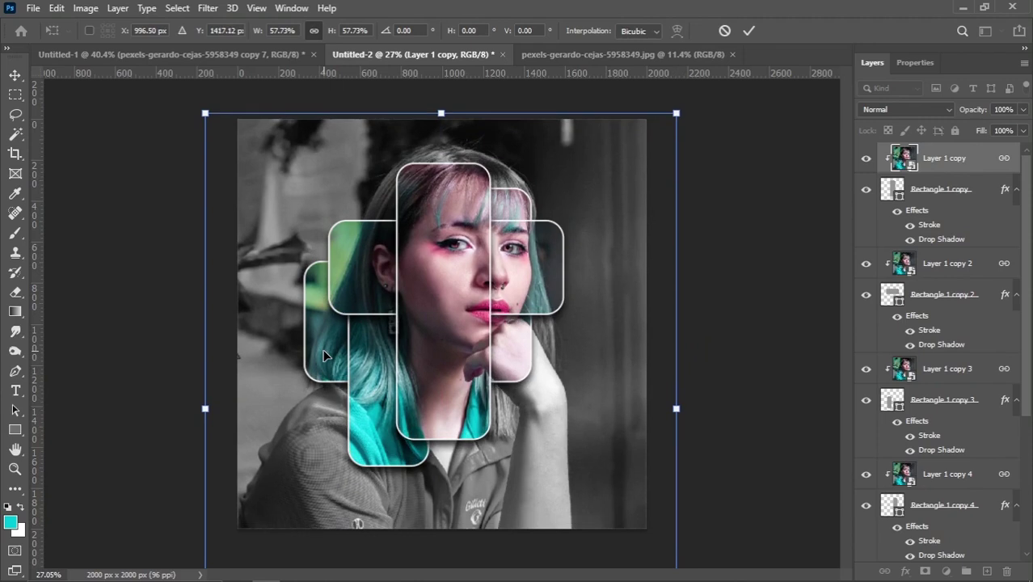
key("Up")
key("Left")
key("Left")
key("Left")
key("Left")
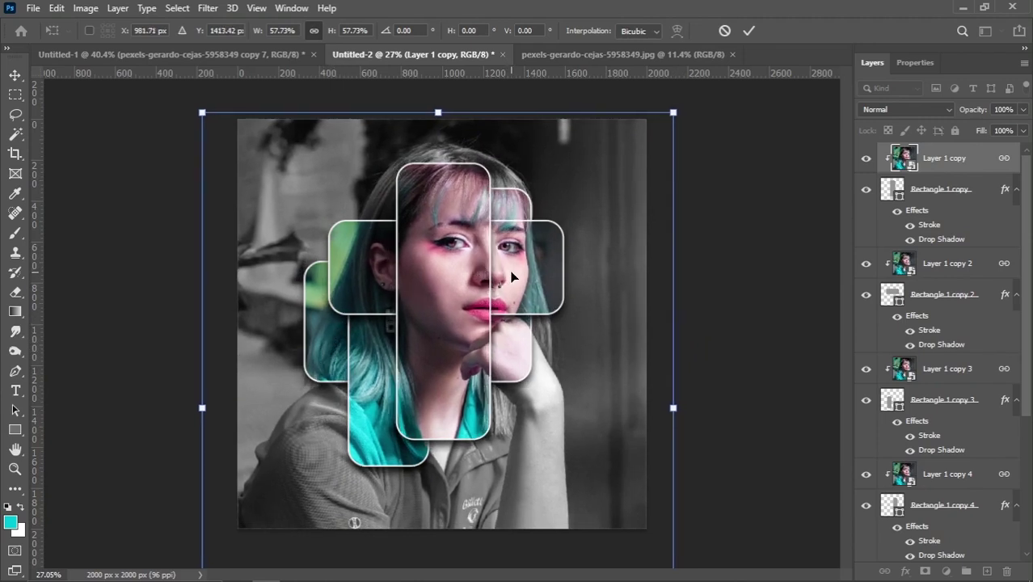
Shift the linked photos further up to X 981.50 px, Y 1343 px and apply the transform.
key("shift+Up")
key("shift+Up")
key("shift+Up")
key("shift+Up")
key("shift+Up")
key("shift+Up")
key("shift+Up")
key("shift+Up")
key("shift+Up")
key("shift+Up")
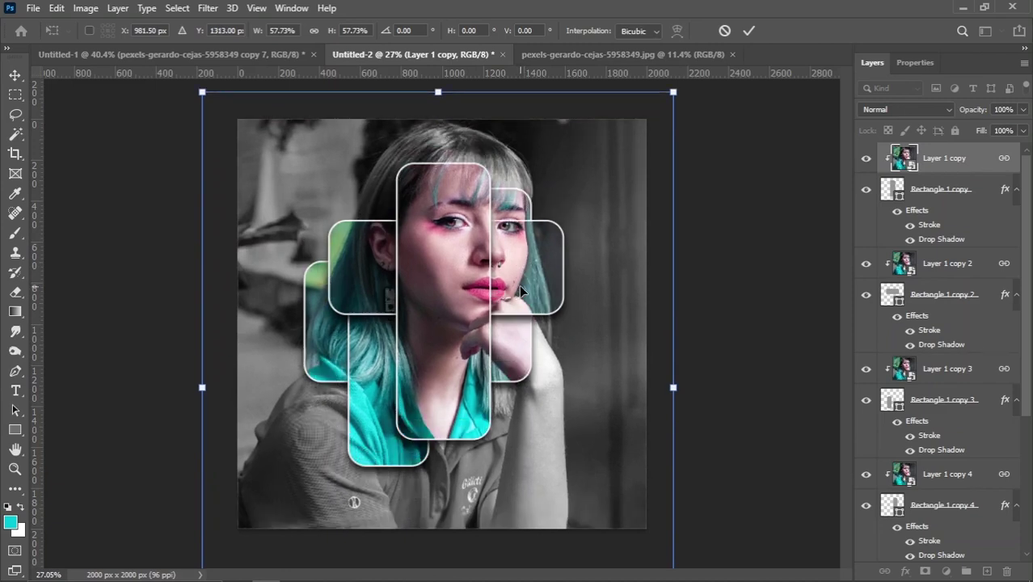
key("shift+Right")
key("shift+Down")
key("shift+Down")
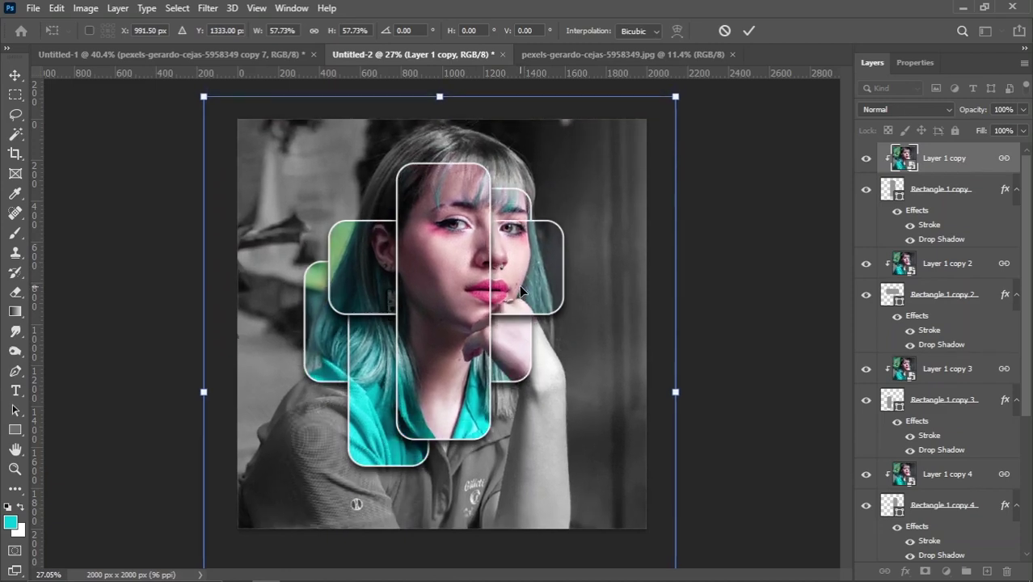
key("shift+Left")
key("shift+Down")
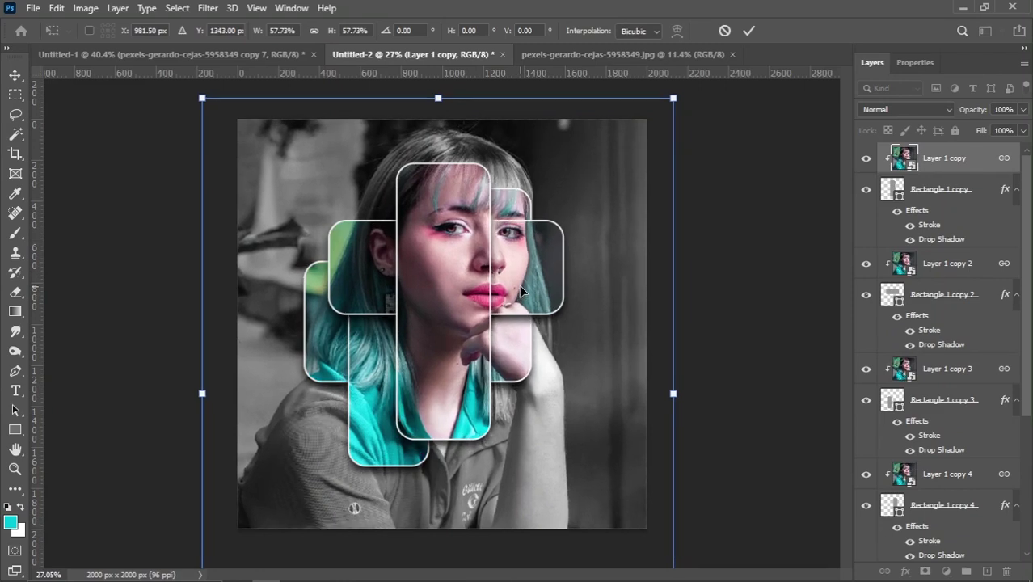
key("Return")
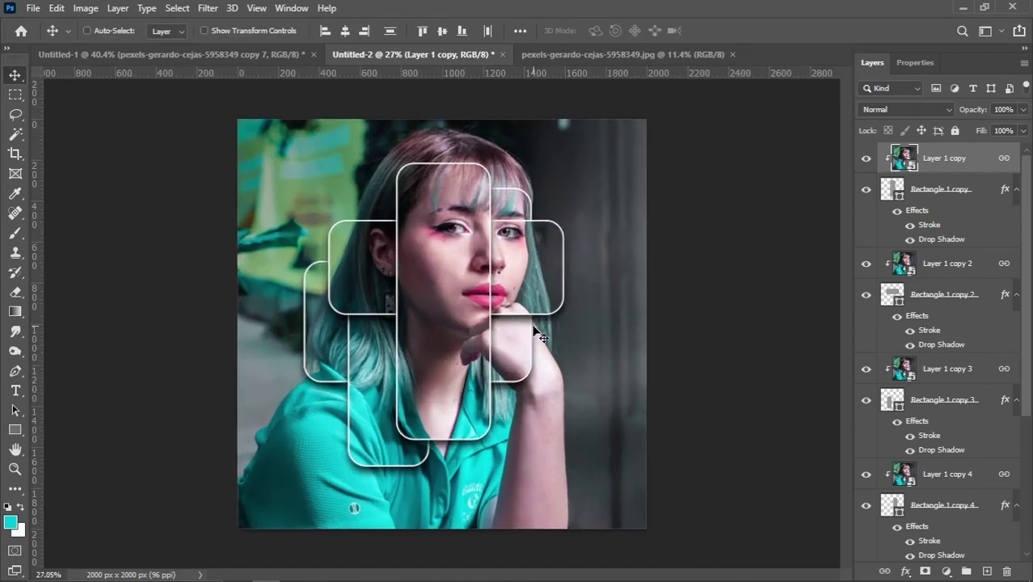
Select Layer 1 and toggle its Black & White smart filter so the background photo renders in grayscale again.
scroll(535, 330, "down", 1)
left_click(953, 479)
scroll(948, 480, "down", 5)
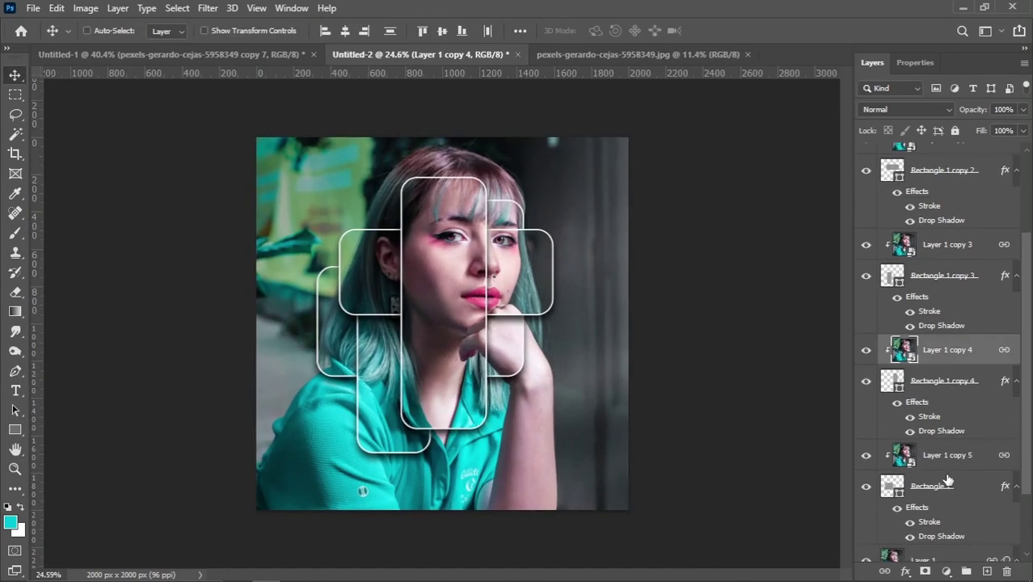
left_click(944, 477)
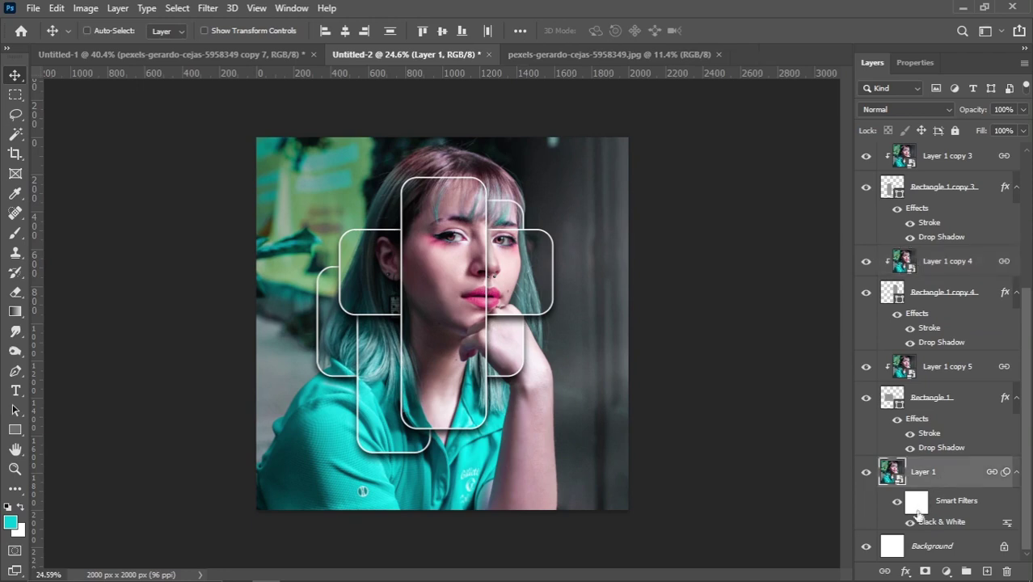
left_click(910, 524)
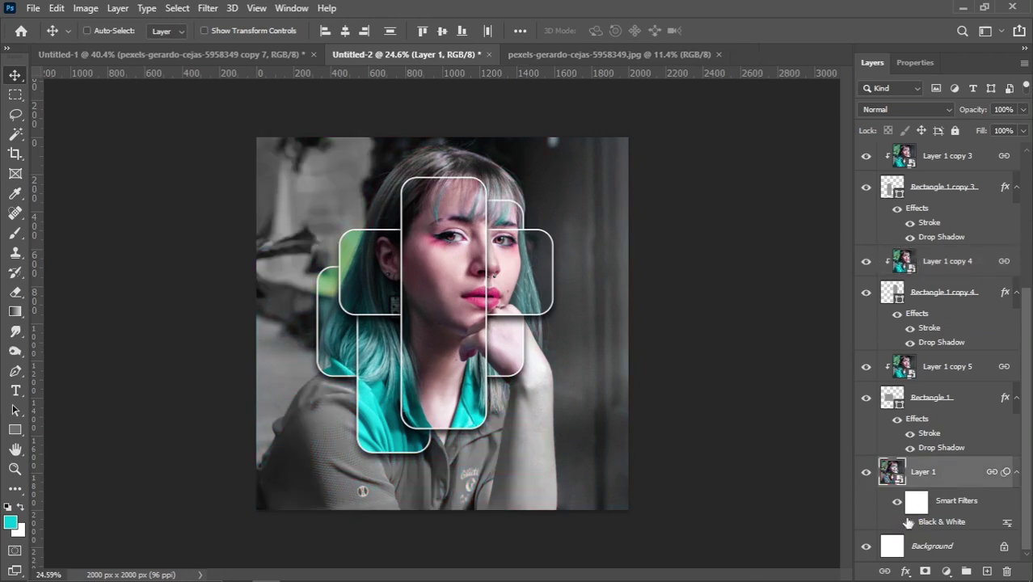
scroll(547, 378, "up", 1)
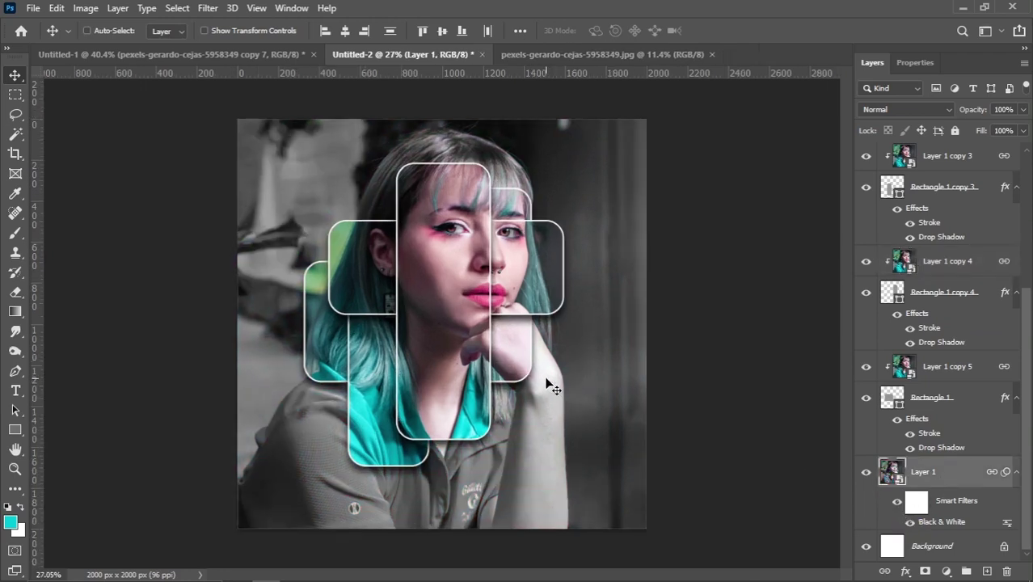
Add a layer mask to Layer 1 and fade the photo's left side with a soft 1400 px Eraser at 38% opacity.
scroll(546, 380, "down", 1)
scroll(552, 393, "up", 1)
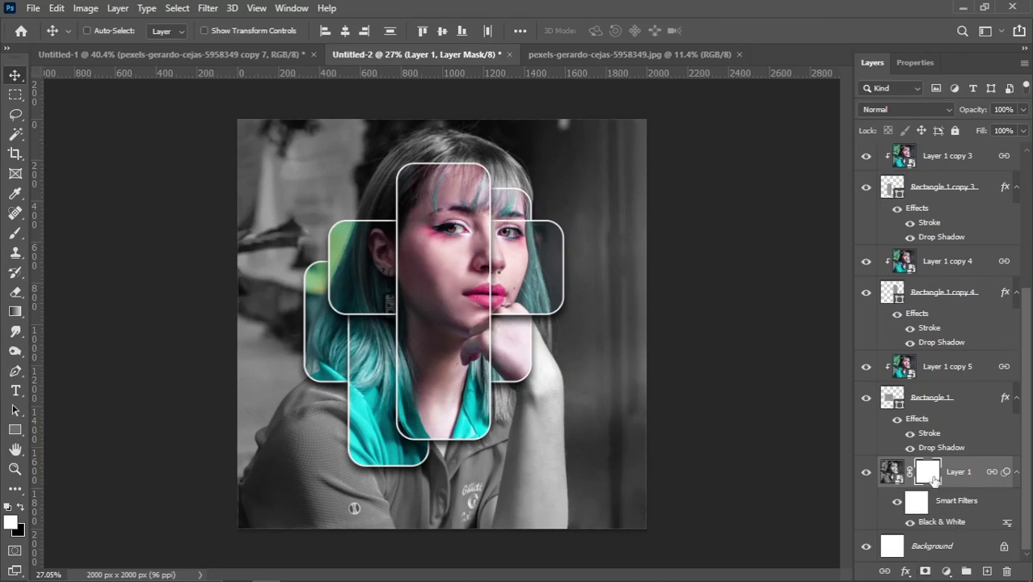
left_click(16, 292)
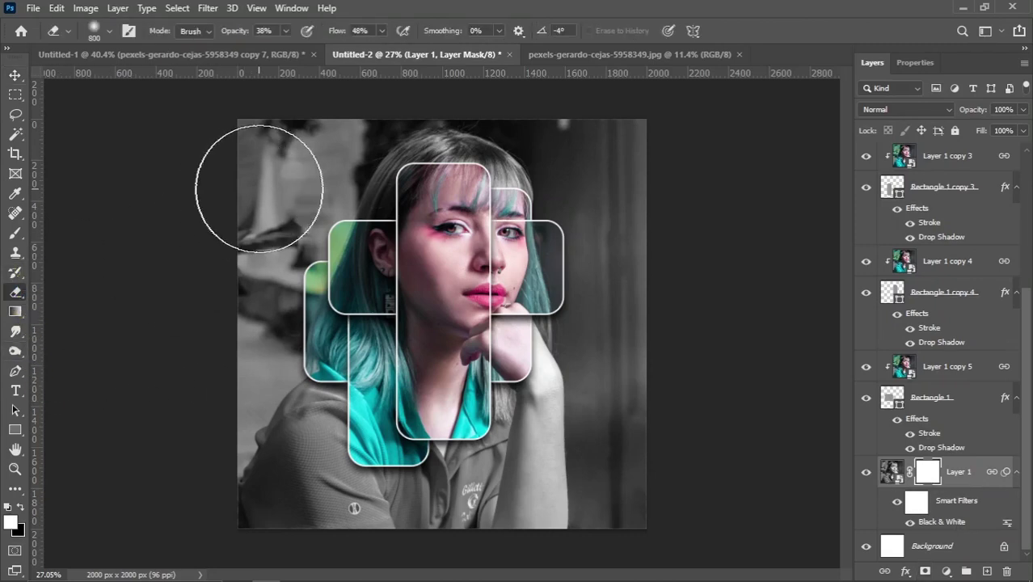
key("bracketright")
key("bracketright")
key("bracketright")
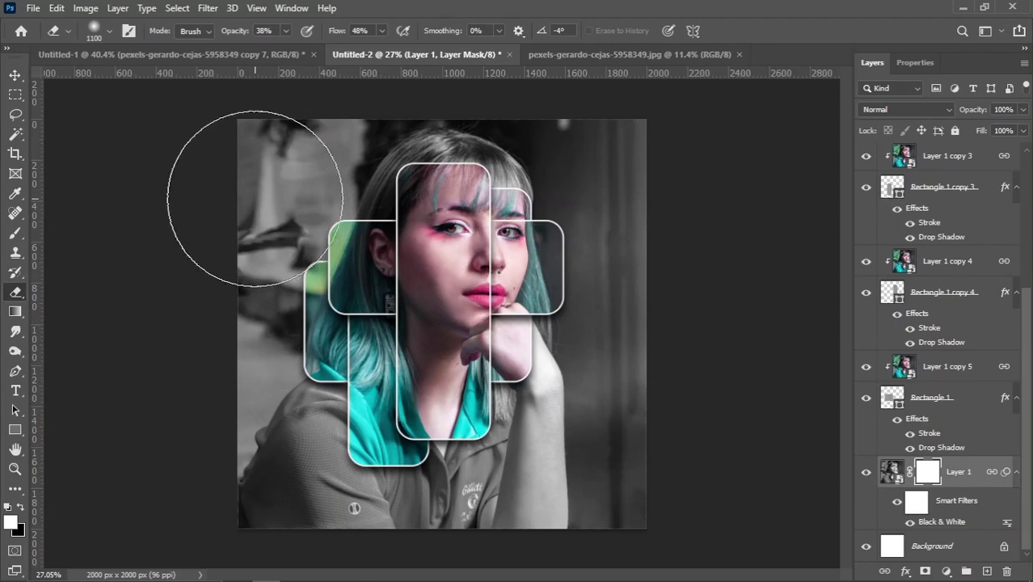
scroll(267, 185, "down", 1)
scroll(268, 175, "up", 1)
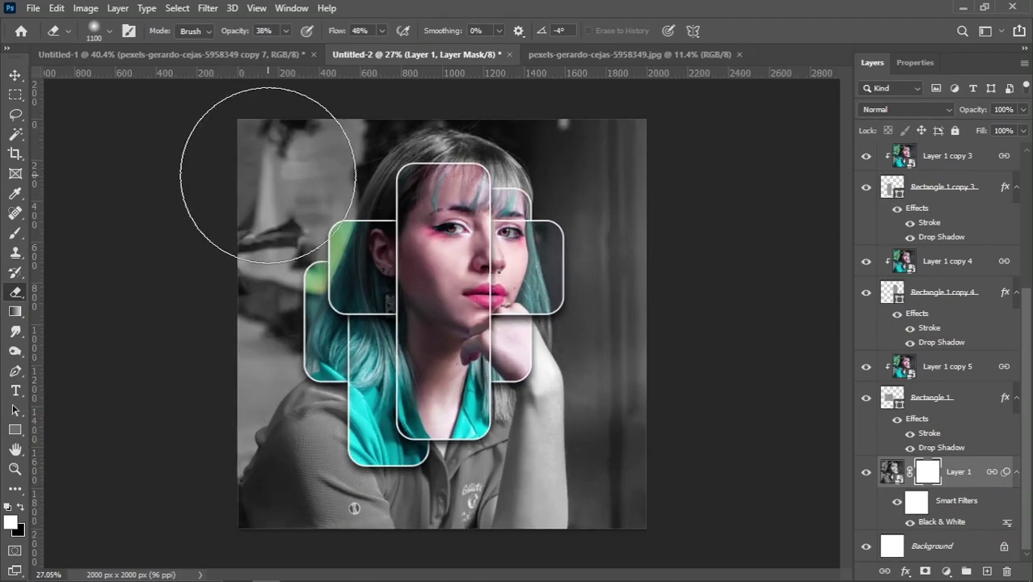
scroll(268, 176, "down", 2)
key("bracketright")
key("bracketright")
key("bracketright")
mouse_move(293, 186)
left_mouse_down()
mouse_move(242, 173)
mouse_move(288, 127)
mouse_move(230, 323)
mouse_move(364, 150)
mouse_move(203, 316)
mouse_move(314, 127)
mouse_move(254, 165)
mouse_move(250, 255)
left_mouse_up()
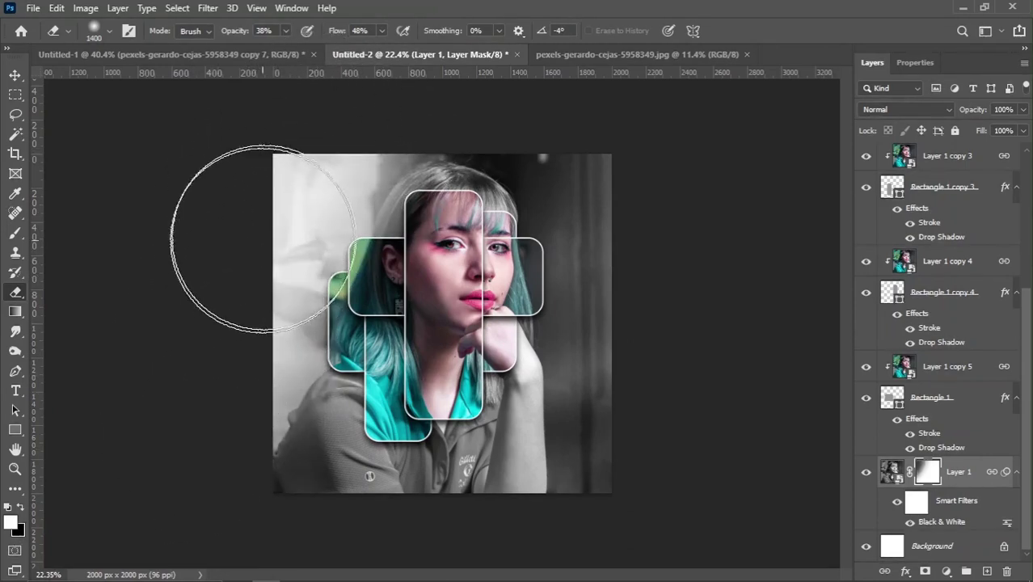
Erase along the top and right side of Layer 1's mask to fade those edges of the background photo into white.
key("bracketleft")
key("bracketleft")
mouse_move(293, 156)
left_mouse_down()
mouse_move(665, 112)
mouse_move(260, 127)
mouse_move(633, 194)
mouse_move(629, 329)
mouse_move(622, 173)
mouse_move(604, 473)
mouse_move(628, 557)
mouse_move(630, 532)
left_mouse_up()
key("bracketright")
key("bracketright")
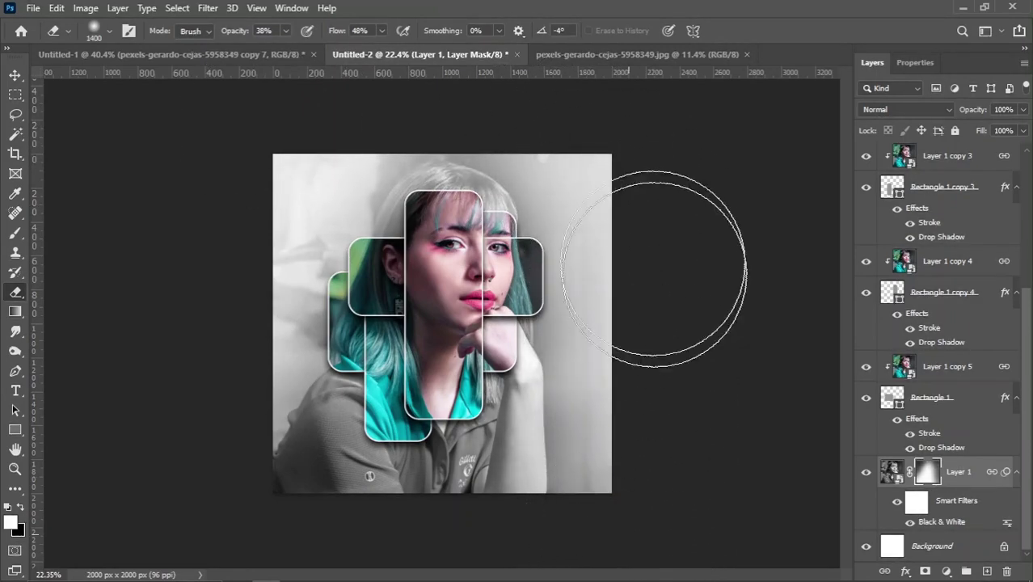
key("bracketleft")
key("bracketleft")
key("bracketleft")
key("bracketleft")
key("bracketleft")
key("bracketleft")
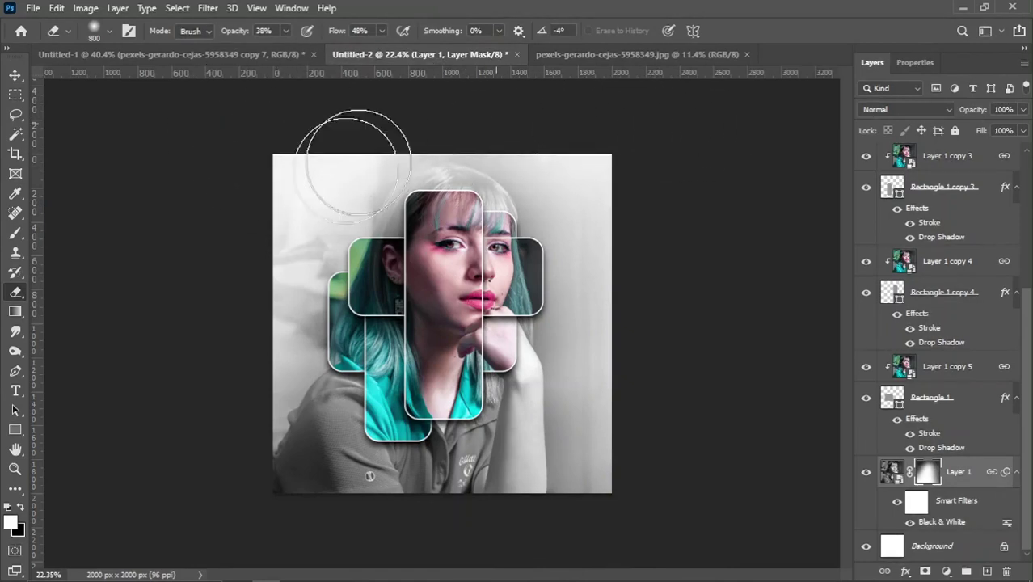
Fade the bottom edge of the background photo on Layer 1's mask with large soft Eraser strokes.
key("bracketright")
key("bracketright")
mouse_move(268, 507)
left_mouse_down()
mouse_move(261, 446)
mouse_move(237, 452)
mouse_move(547, 520)
mouse_move(222, 507)
left_mouse_up()
key("bracketright")
key("bracketright")
left_click_drag(622, 567, 309, 524)
key("bracketleft")
key("bracketleft")
key("bracketleft")
key("bracketleft")
key("bracketleft")
key("bracketleft")
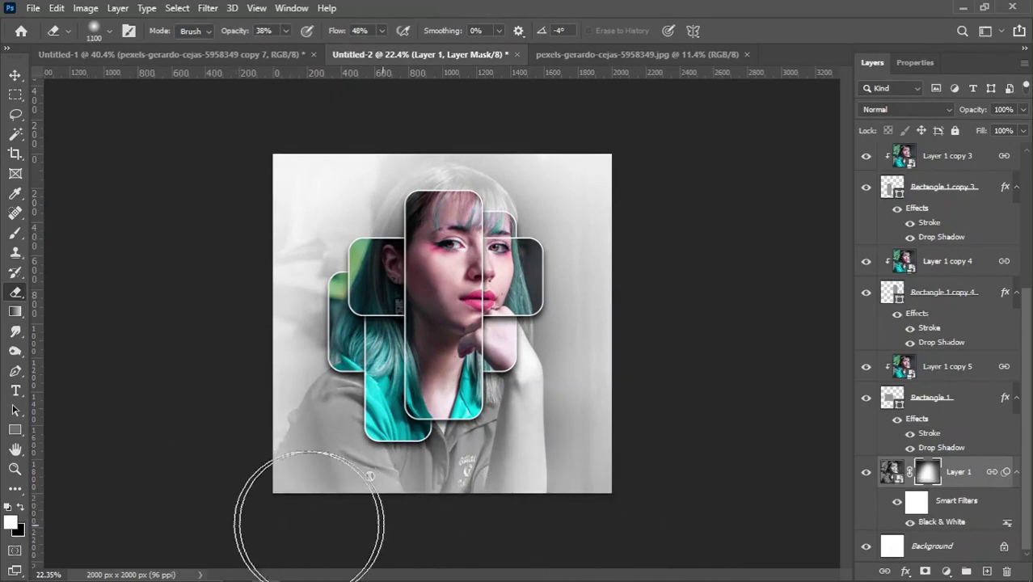
Even out the fade along the canvas edges on Layer 1's mask with an 800 px Eraser.
mouse_move(236, 511)
left_mouse_down()
mouse_move(683, 511)
mouse_move(154, 517)
mouse_move(582, 496)
mouse_move(182, 511)
left_mouse_up()
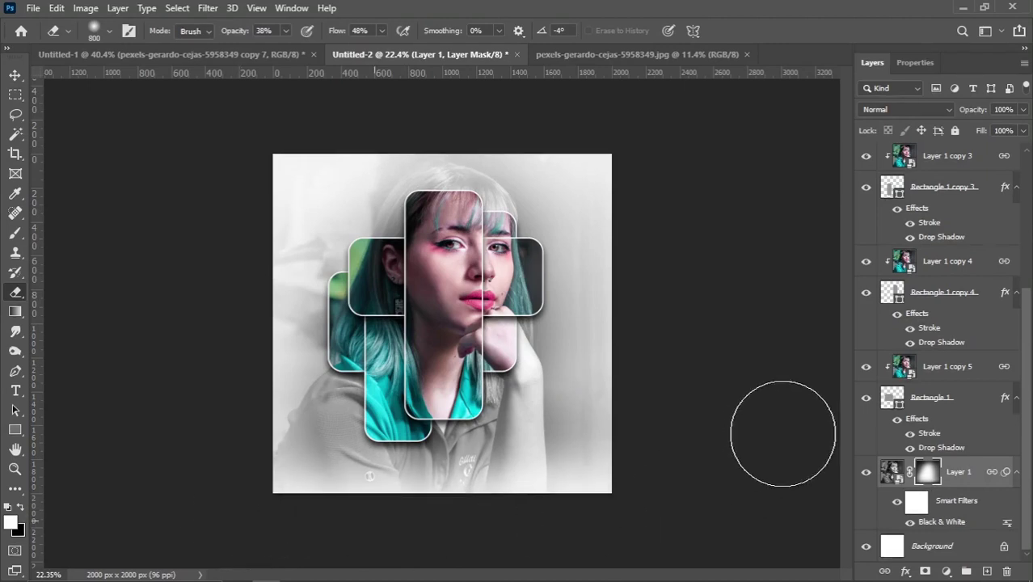
mouse_move(638, 316)
left_mouse_down()
mouse_move(566, 528)
mouse_move(577, 501)
left_mouse_up()
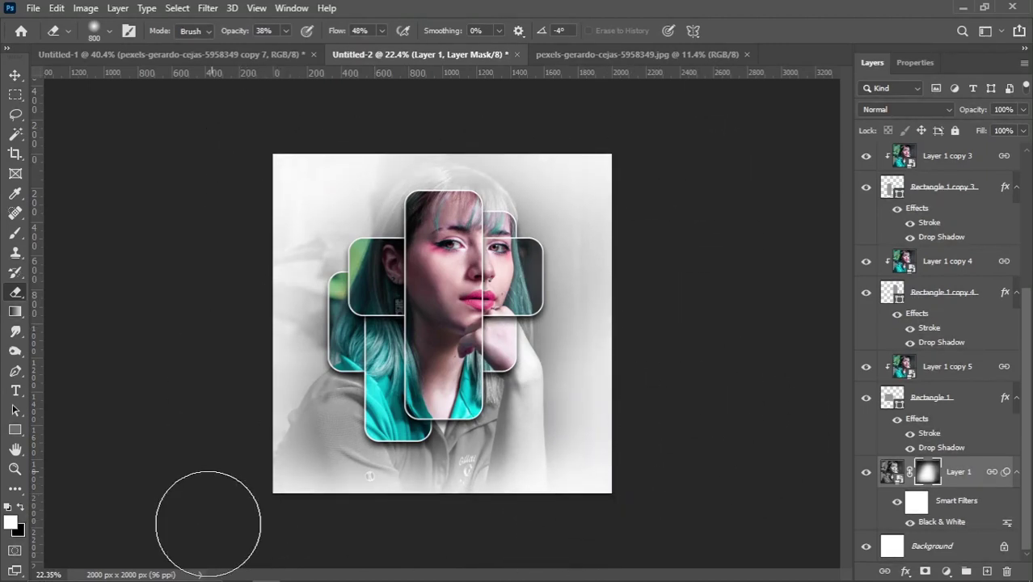
mouse_move(275, 229)
left_mouse_down()
mouse_move(283, 517)
mouse_move(275, 558)
left_mouse_up()
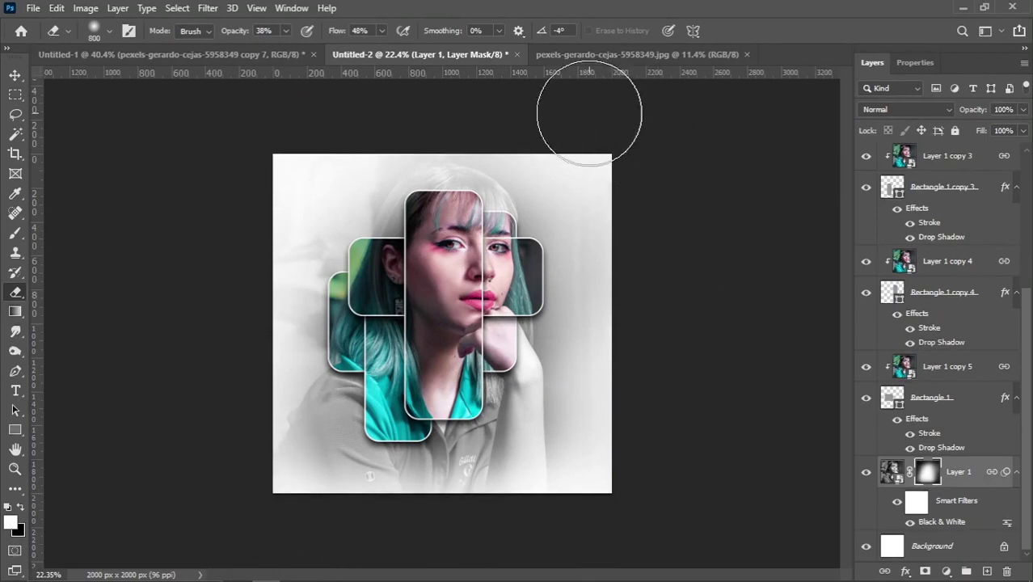
mouse_move(591, 115)
left_mouse_down()
mouse_move(610, 273)
mouse_move(615, 418)
mouse_move(589, 228)
mouse_move(615, 473)
mouse_move(609, 279)
mouse_move(618, 310)
left_mouse_up()
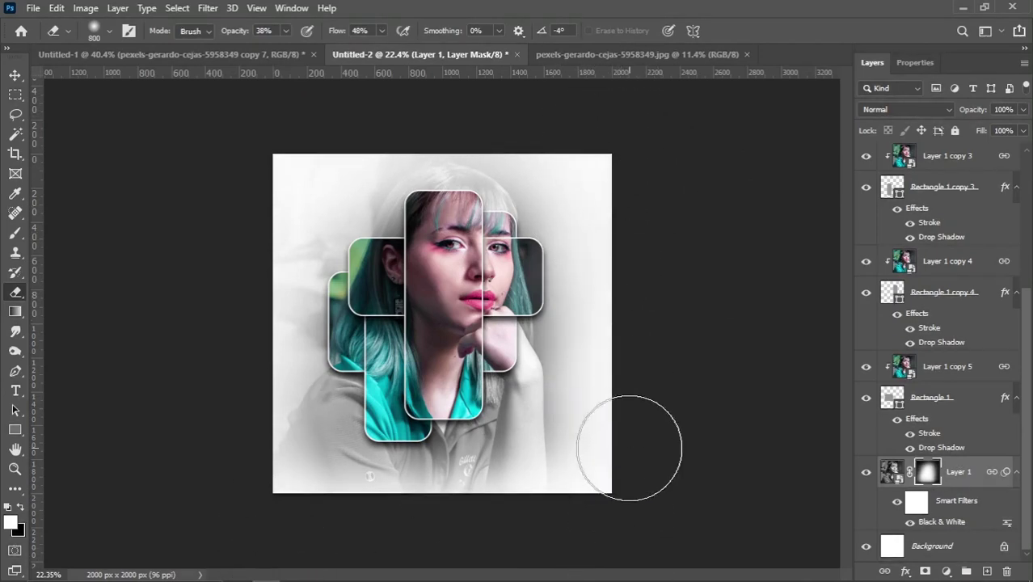
Select Rectangle 1 copy, check it by toggling its visibility, and add a Black & White adjustment layer above it.
scroll(598, 340, "up", 2)
scroll(479, 360, "up", 2)
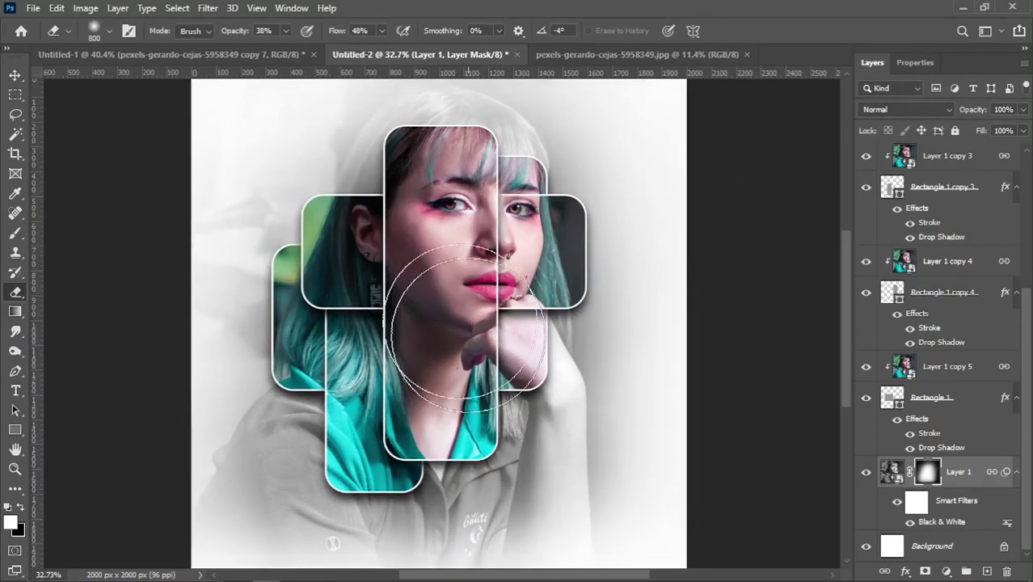
scroll(405, 258, "down", 1)
key("v")
right_click(438, 266)
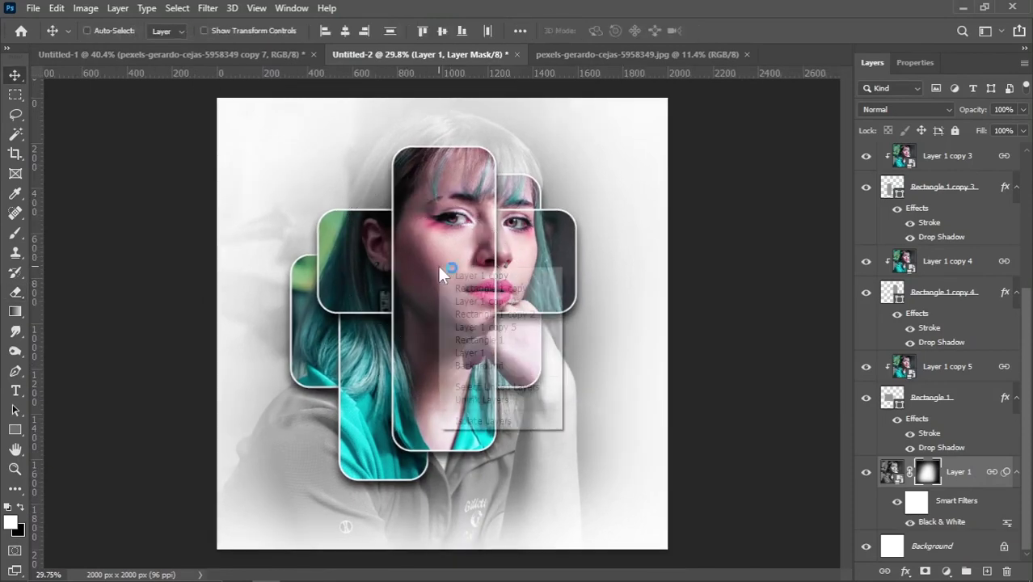
left_click(473, 288)
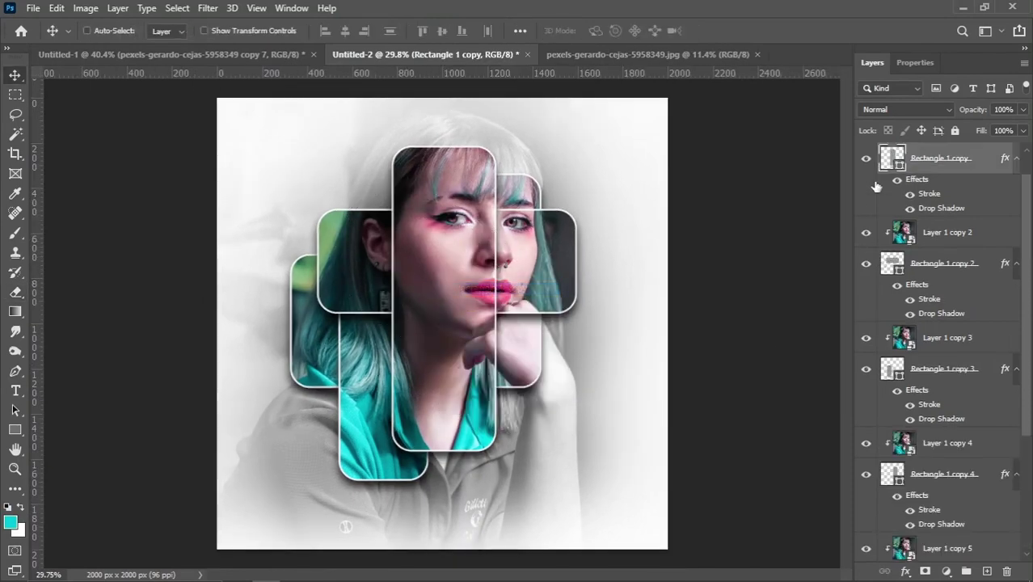
scroll(876, 187, "up", 1)
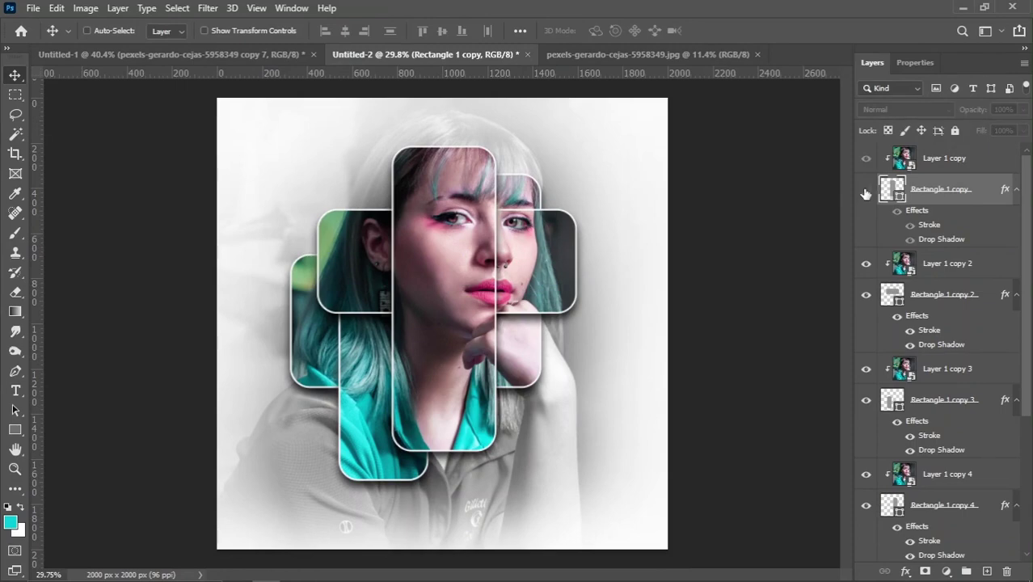
left_click(866, 191)
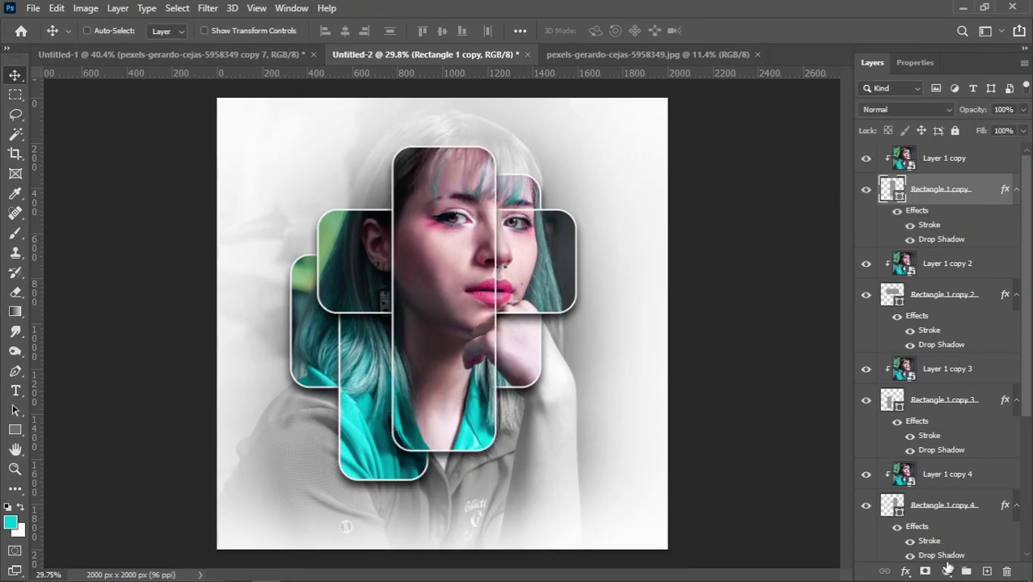
left_click(948, 572)
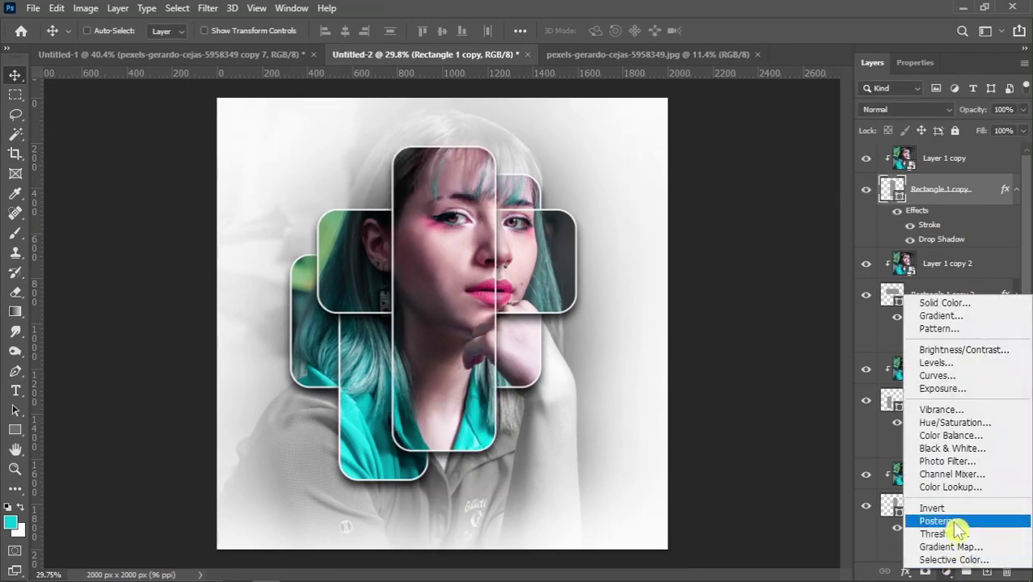
left_click(951, 448)
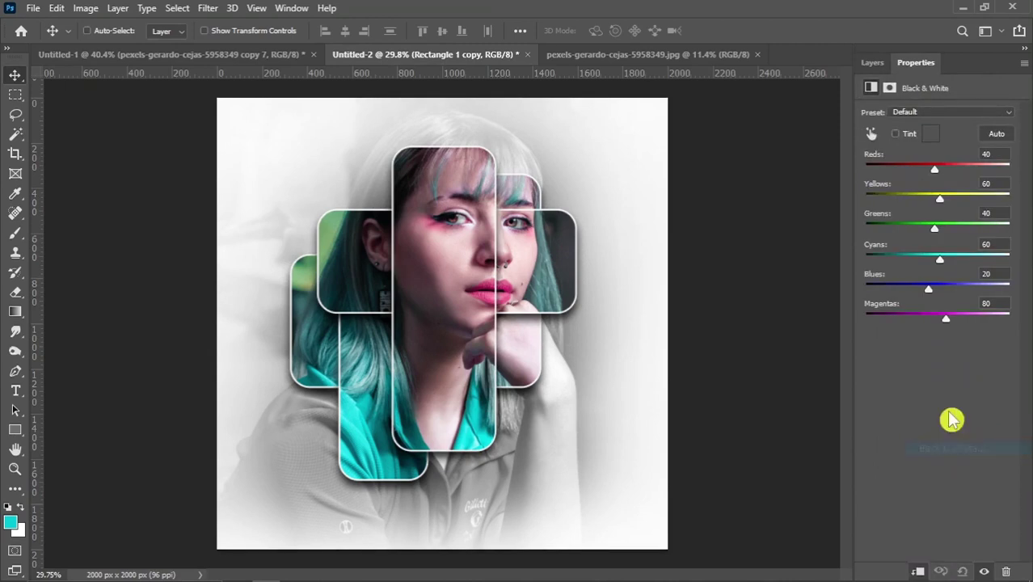
Move the Black & White adjustment layer above Layer 1 copy within the Rectangle 1 copy clipping group.
left_click(873, 63)
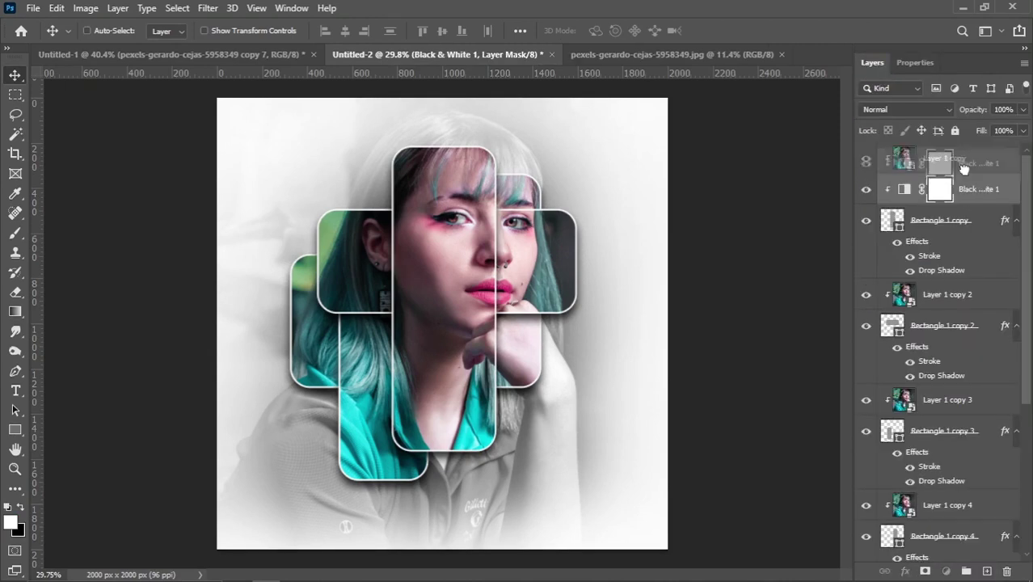
left_click_drag(967, 189, 965, 147)
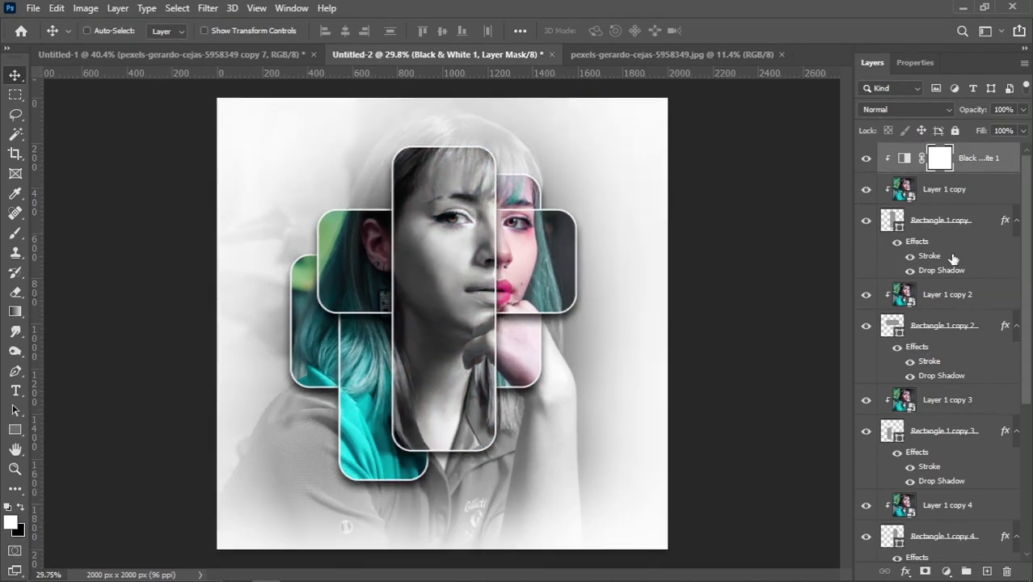
Add an Inner Shadow to Rectangle 1 copy with its angle set to -135°.
left_click(974, 231)
right_click(975, 234)
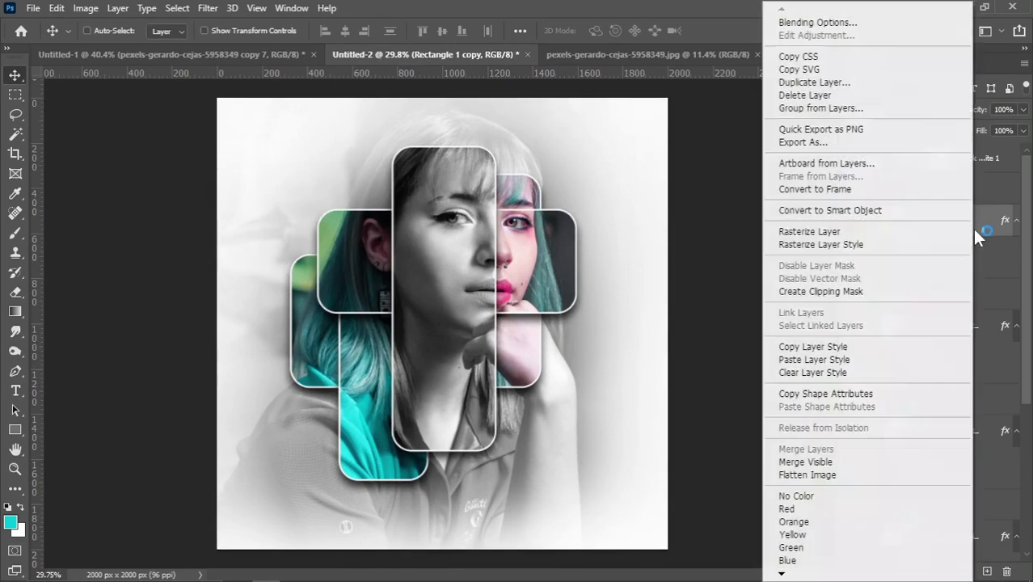
left_click(824, 24)
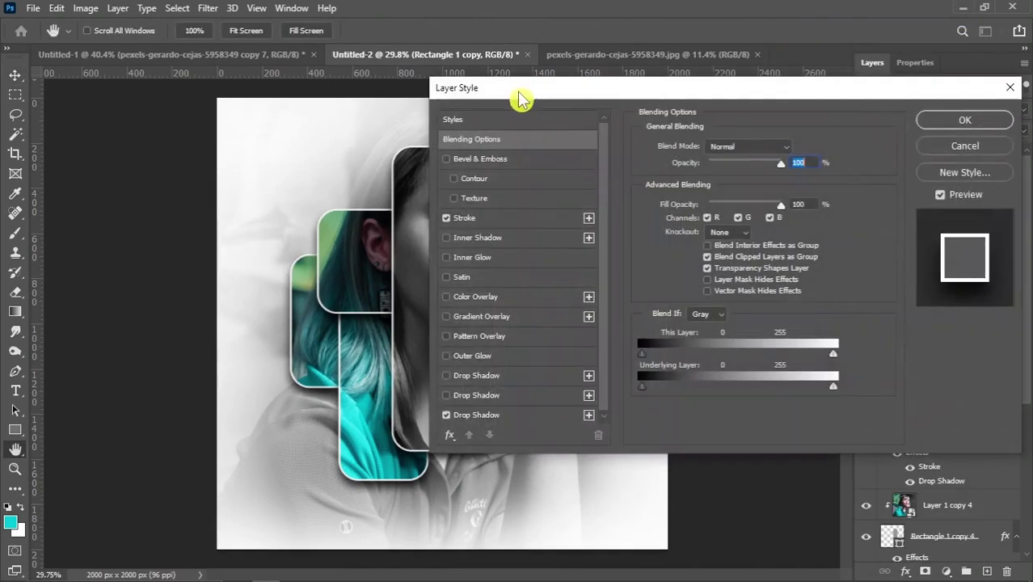
left_click_drag(520, 89, 655, 89)
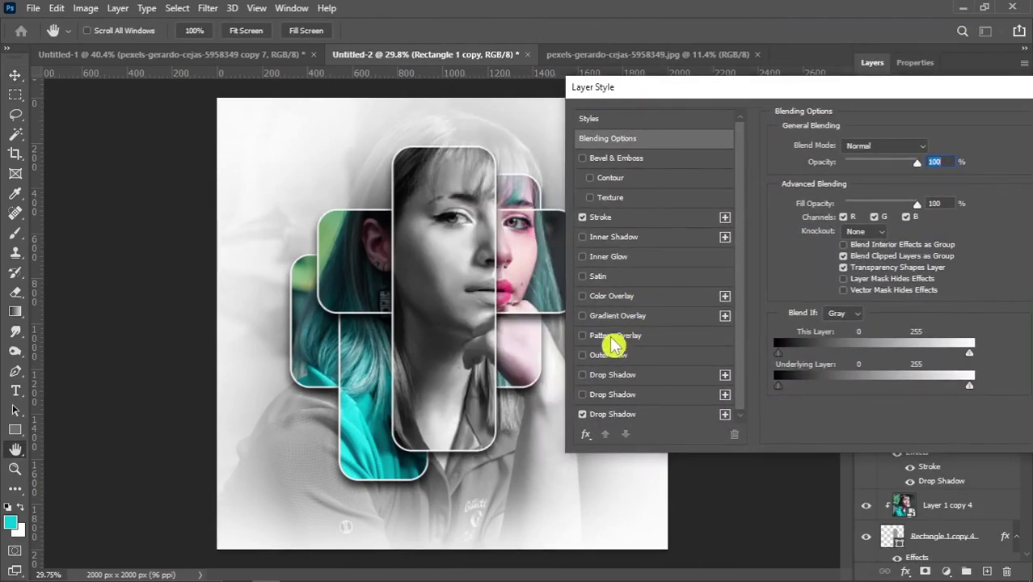
left_click(610, 239)
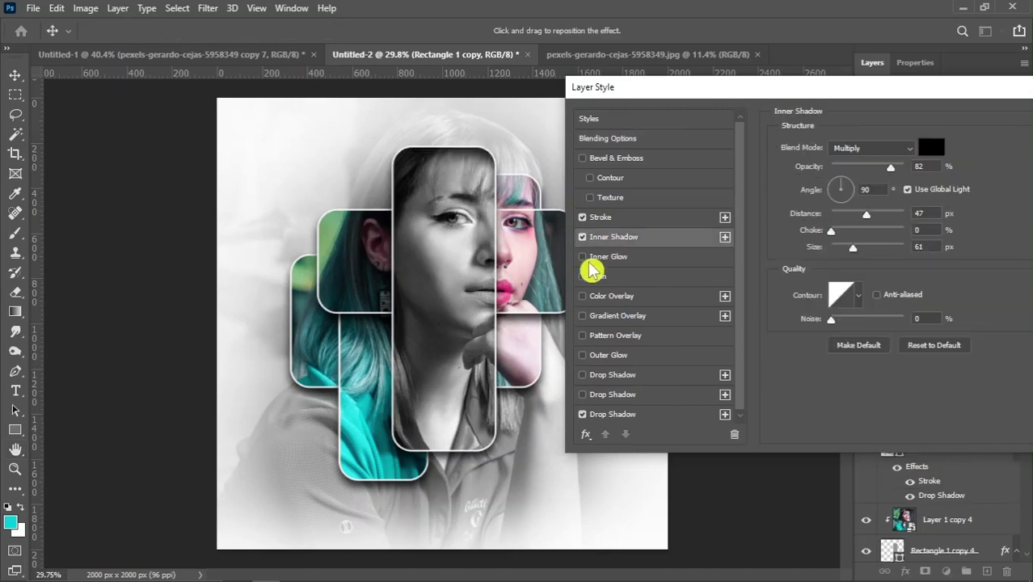
left_click(835, 199)
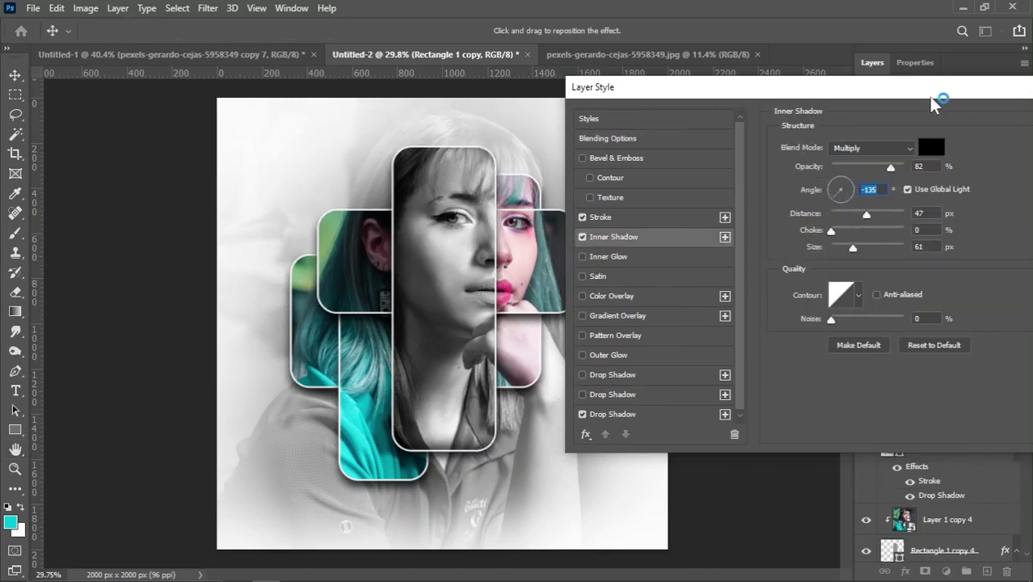
left_click_drag(932, 94, 773, 95)
left_click(911, 121)
scroll(511, 177, "down", 1)
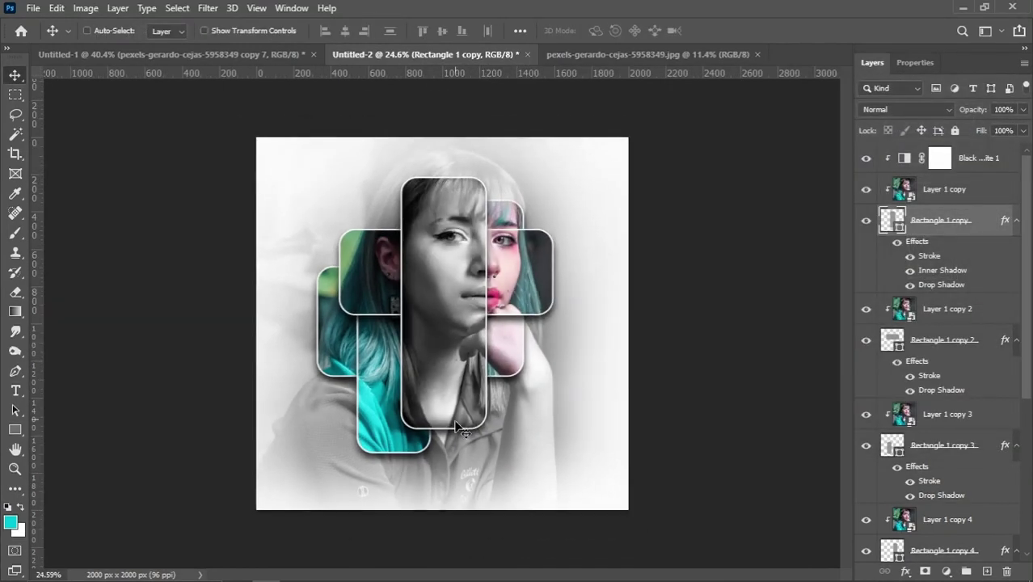
Duplicate the background photo on Layer 1 and hide the copy's Black & White smart filter.
right_click(521, 451)
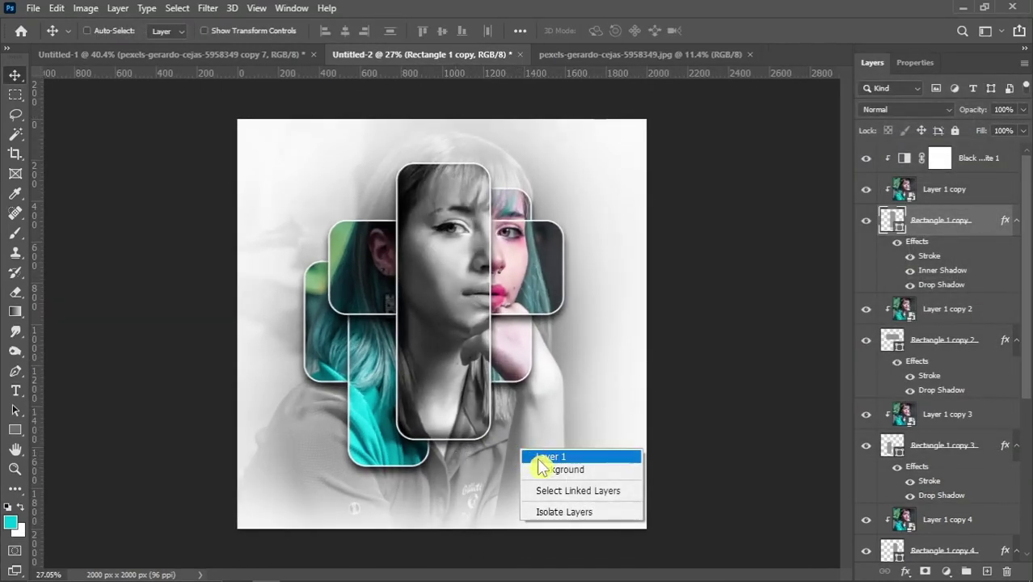
left_click(544, 458)
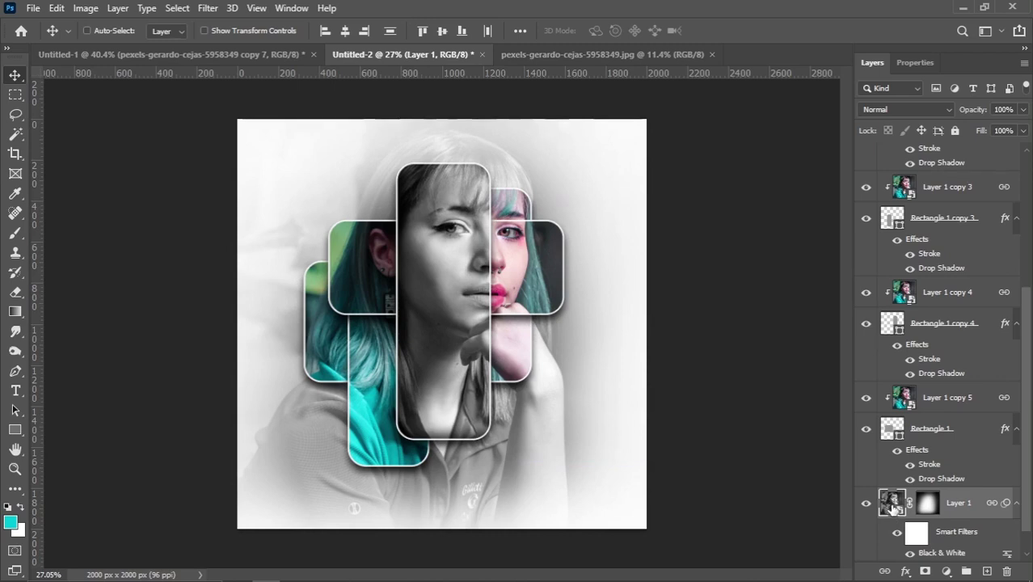
left_click_drag(892, 508, 988, 572)
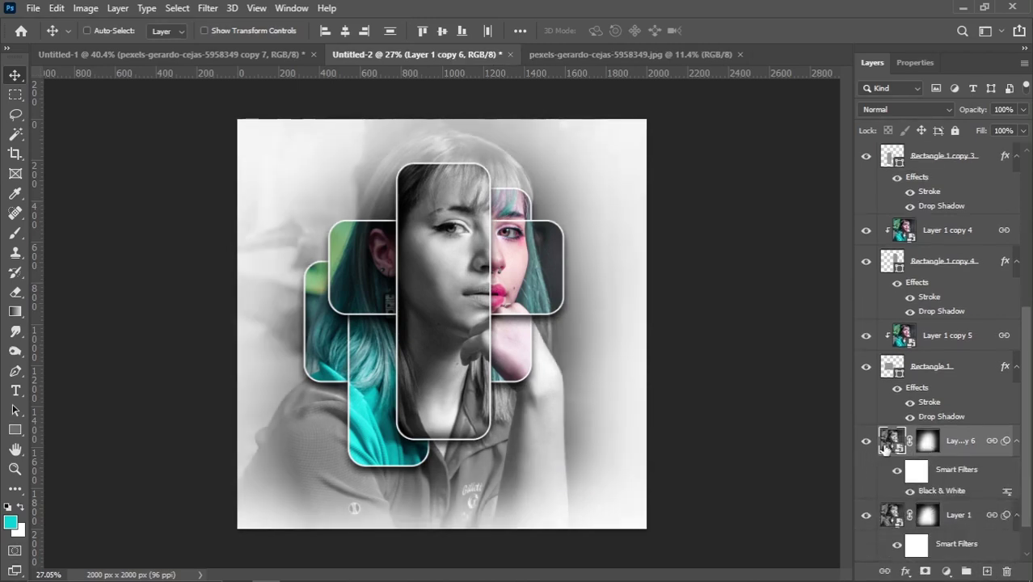
left_click(909, 111)
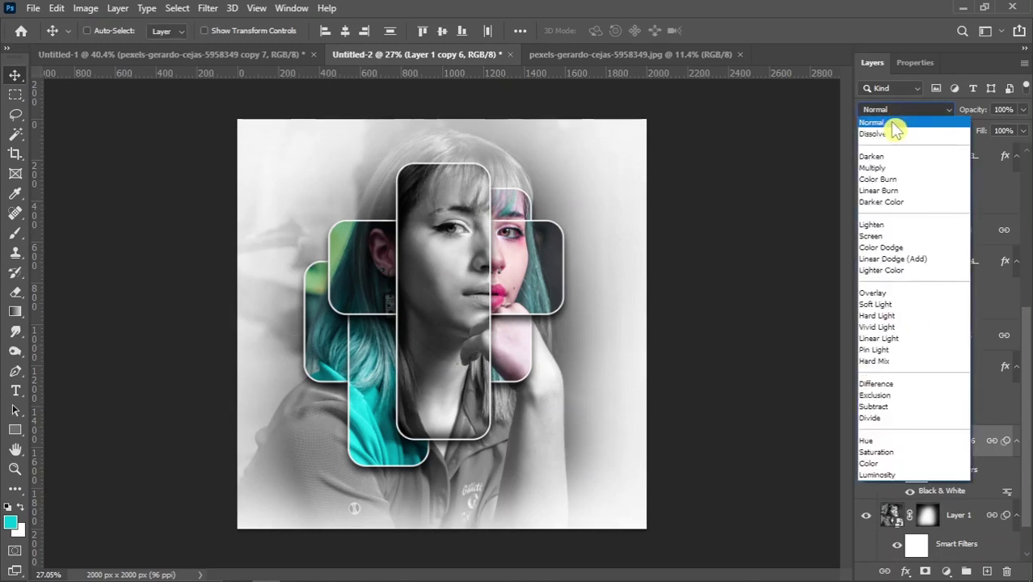
left_click(892, 108)
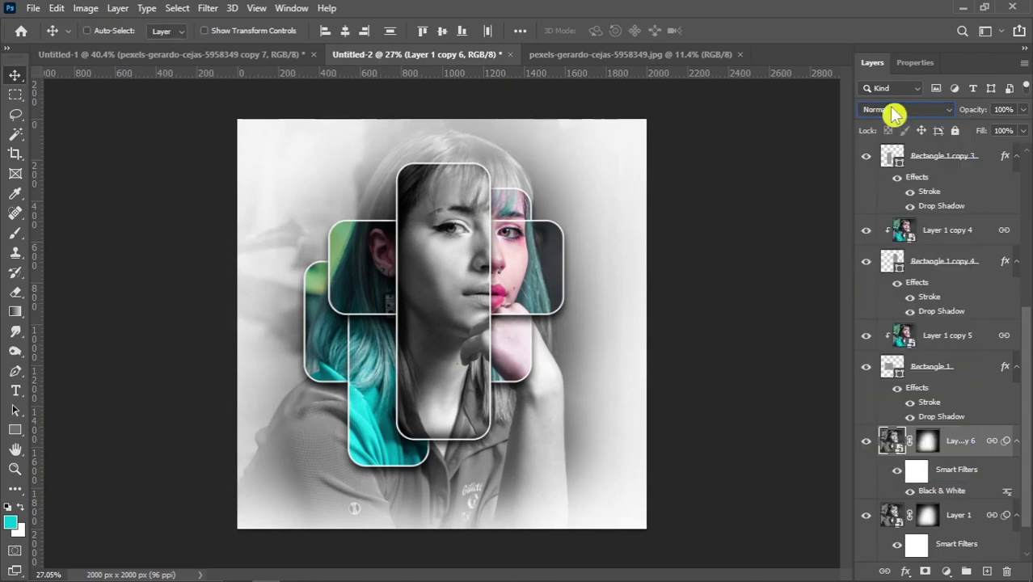
left_click(896, 469)
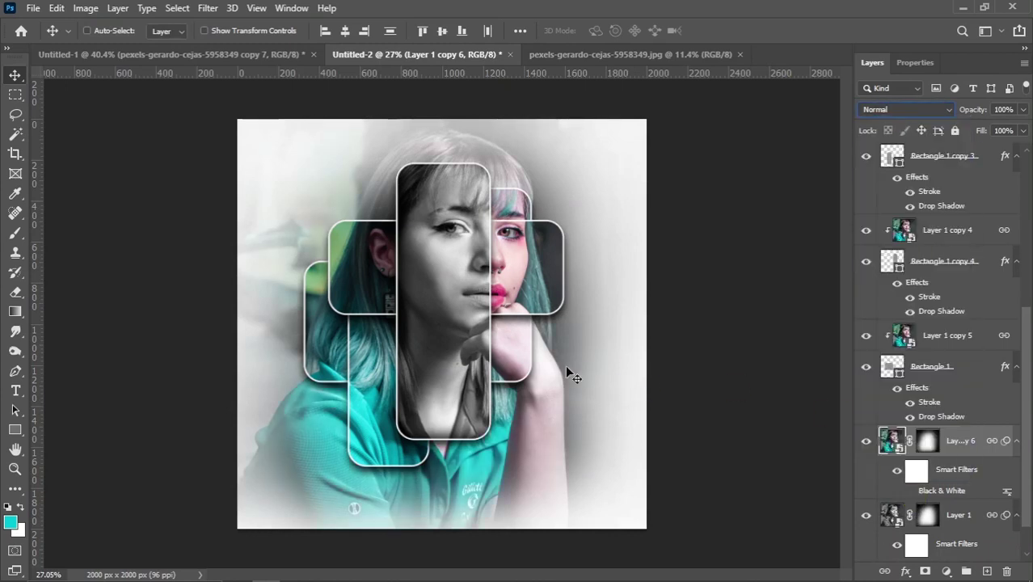
Erase on Layer 1 copy 6's mask with a soft Eraser up to 1000 px, fading the colour at the upper right and lower left.
left_click(927, 441)
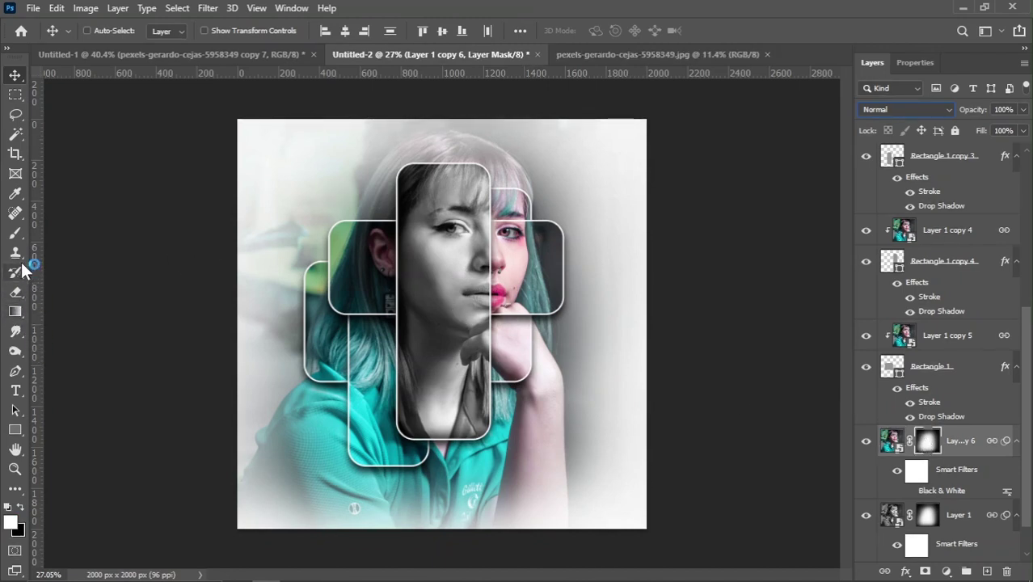
left_click(18, 292)
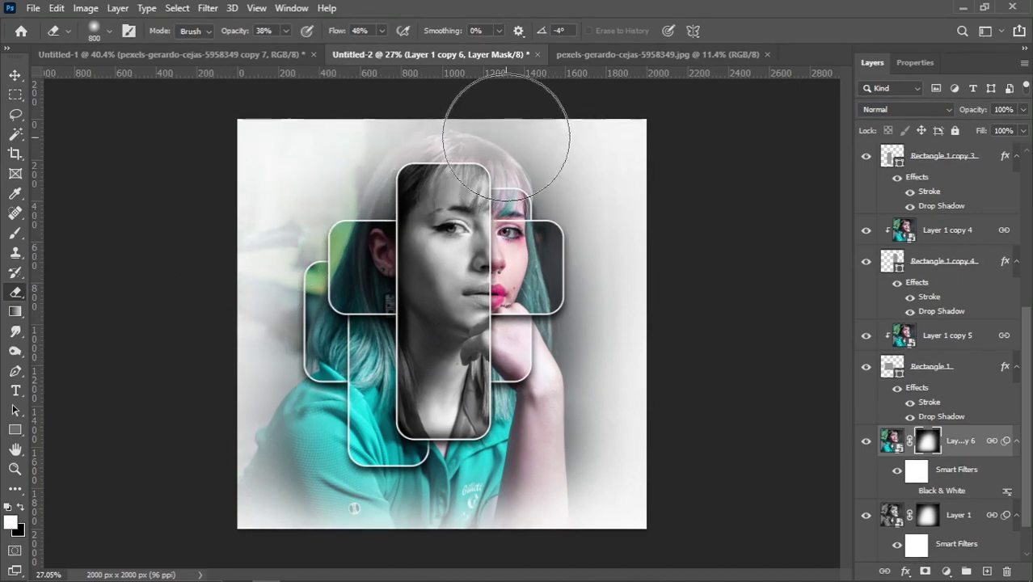
mouse_move(525, 166)
left_mouse_down()
mouse_move(522, 204)
mouse_move(578, 303)
mouse_move(551, 219)
left_mouse_up()
key("bracketright")
key("bracketright")
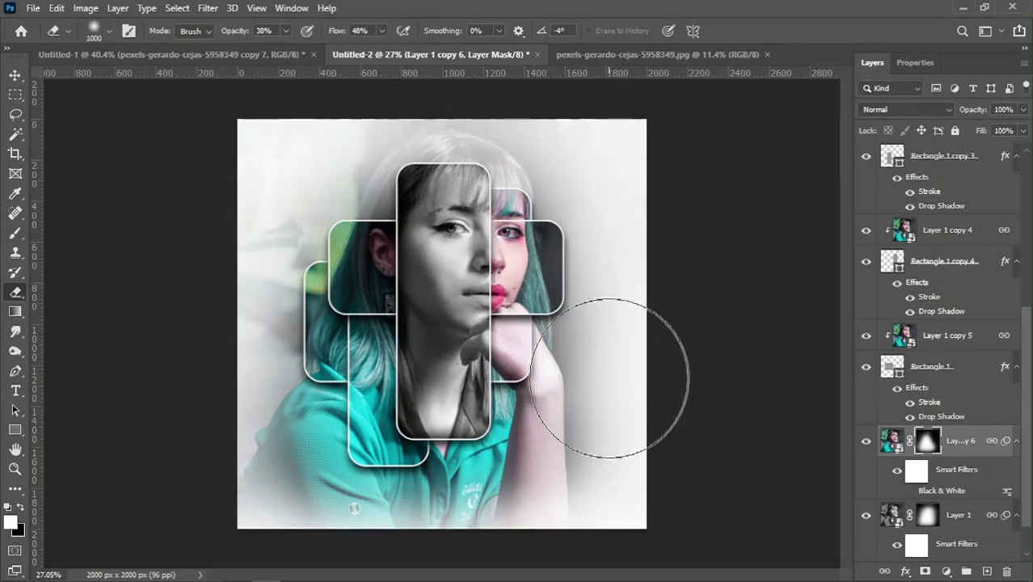
mouse_move(273, 412)
left_mouse_down()
mouse_move(320, 483)
mouse_move(321, 416)
mouse_move(356, 501)
left_mouse_up()
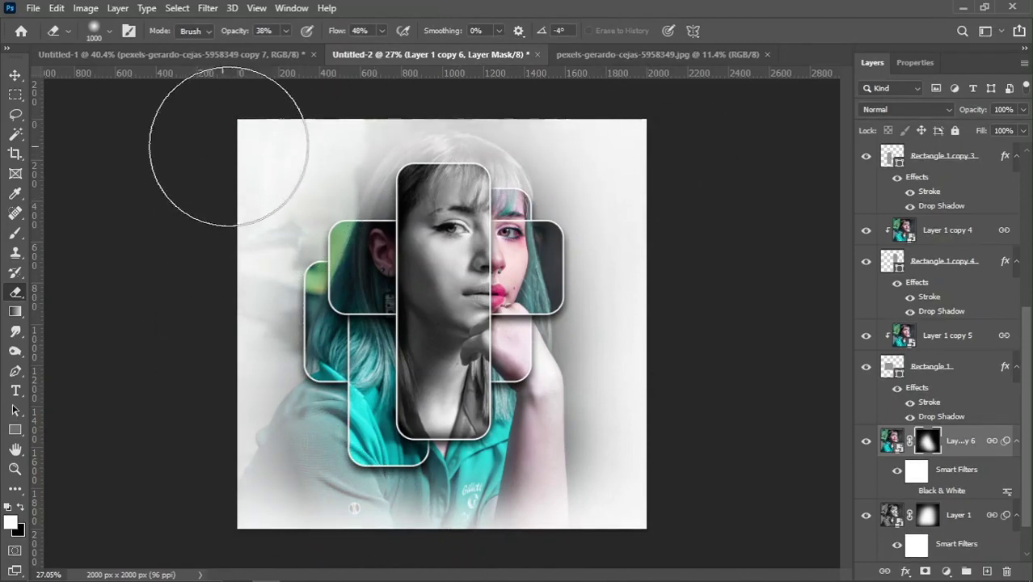
left_click(15, 78)
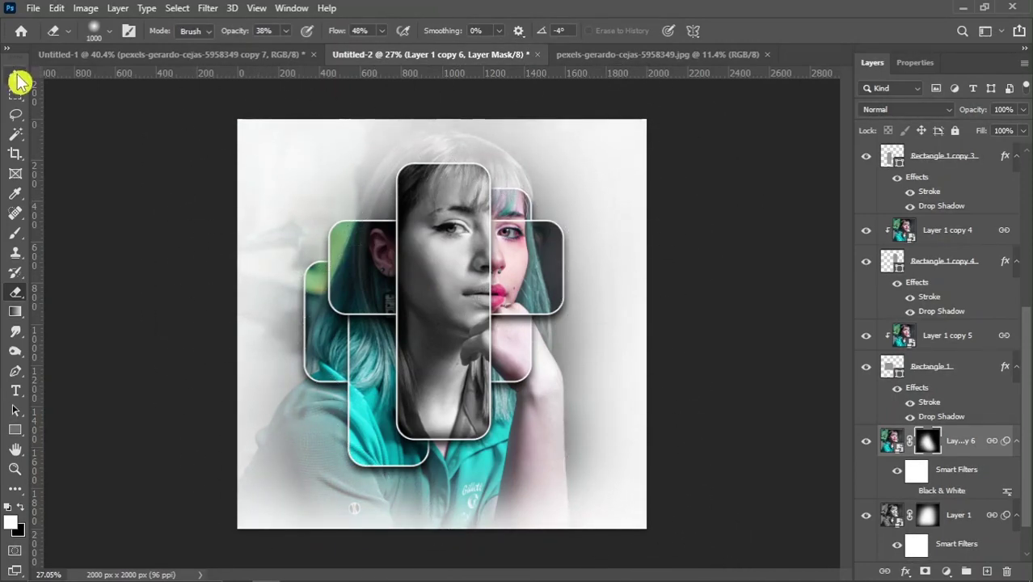
scroll(479, 291, "up", 1)
scroll(482, 298, "up", 1)
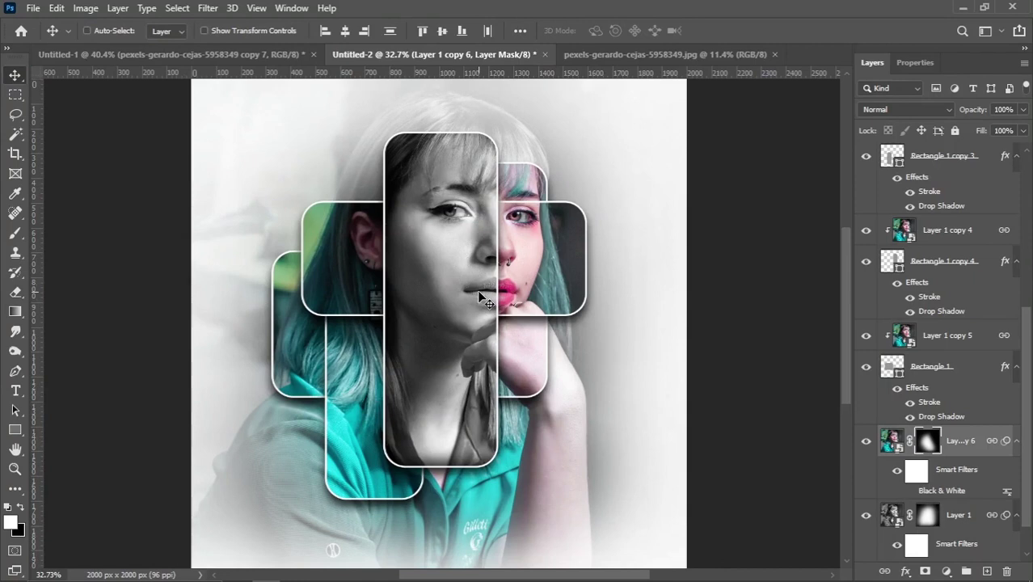
scroll(480, 293, "down", 1)
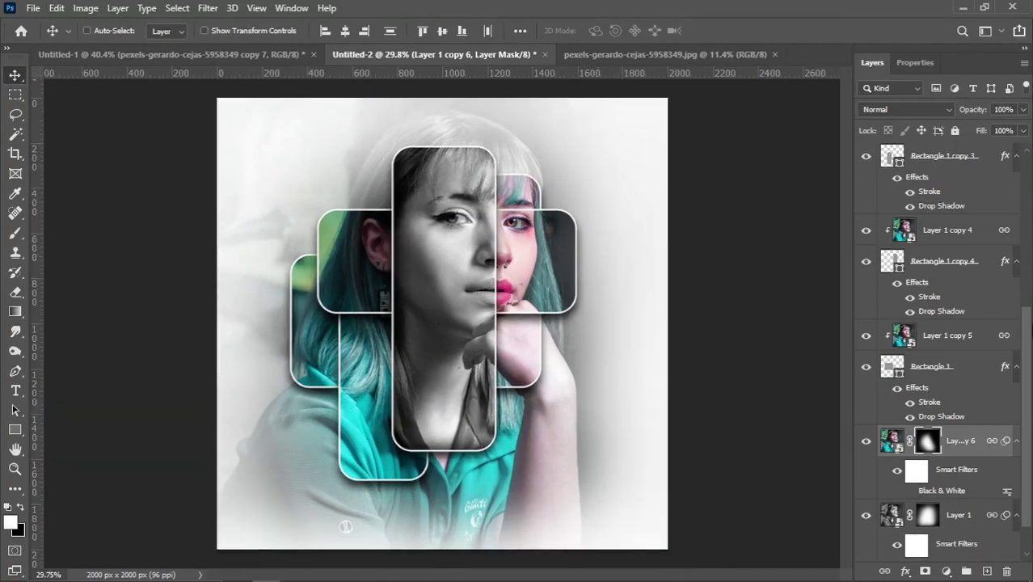
Add a Vibrance adjustment layer above Black & White 1 with Vibrance set to +7.
left_click_drag(1027, 346, 1024, 181)
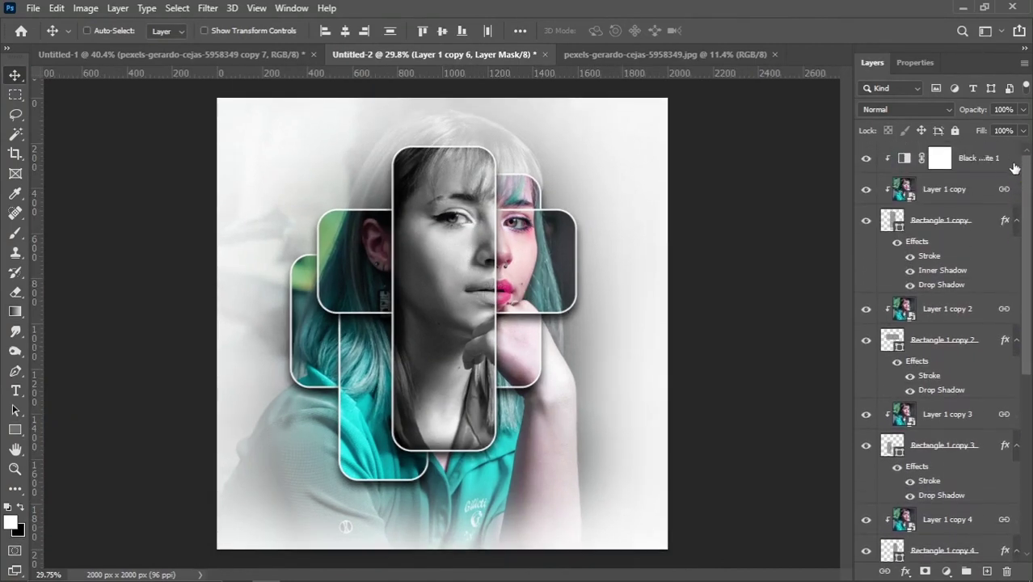
left_click(985, 162)
left_click(948, 572)
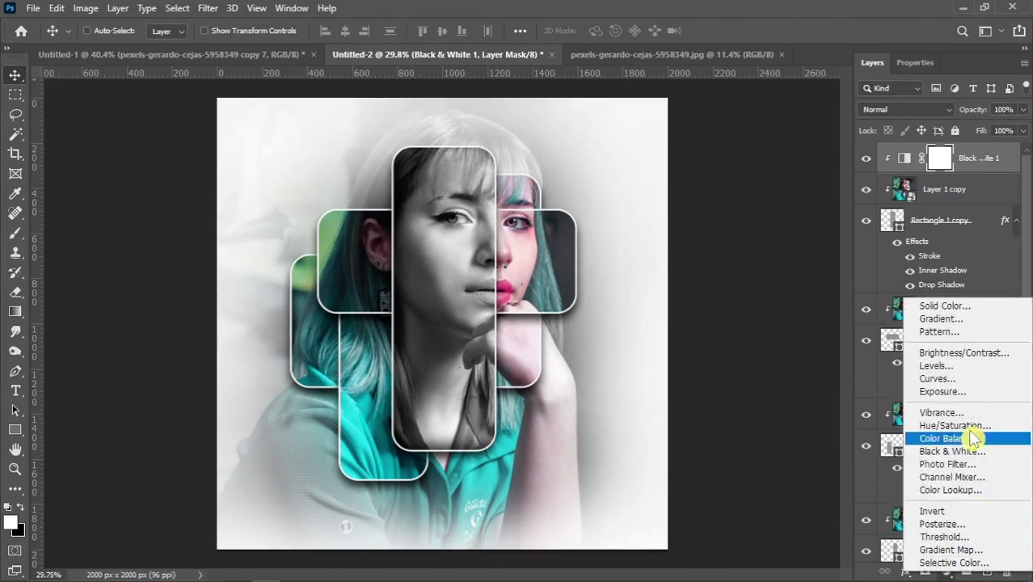
left_click(942, 413)
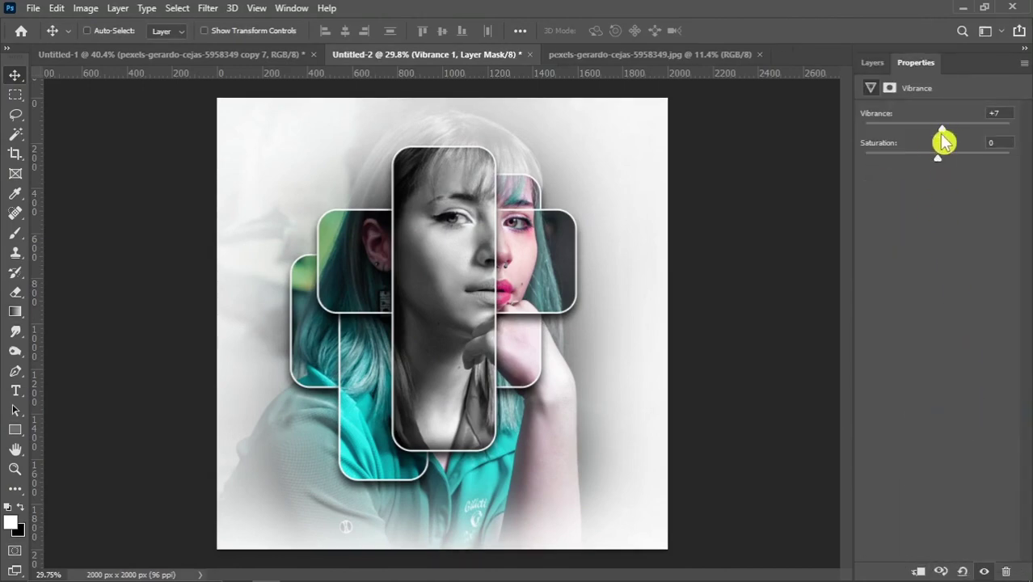
left_click(871, 63)
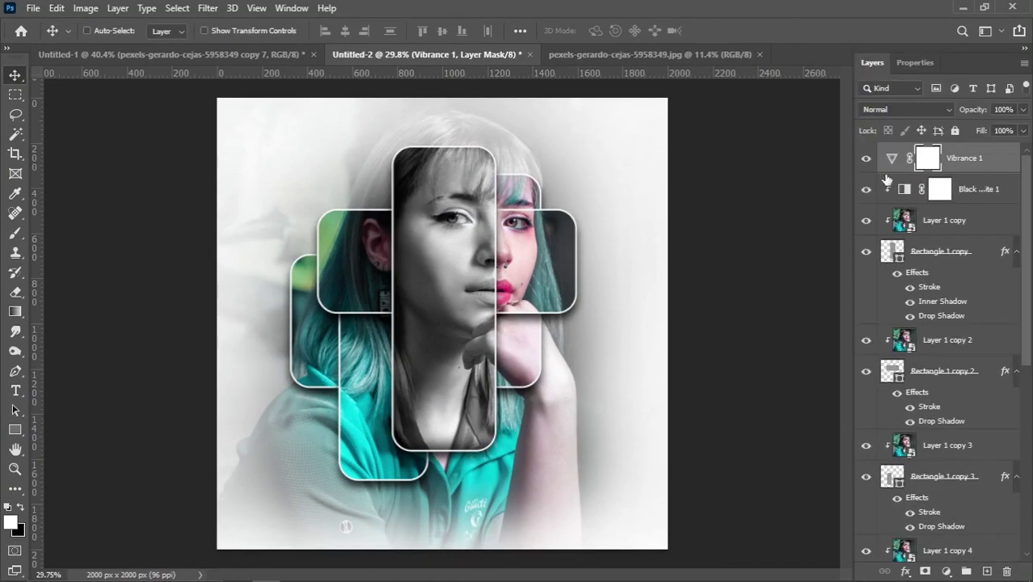